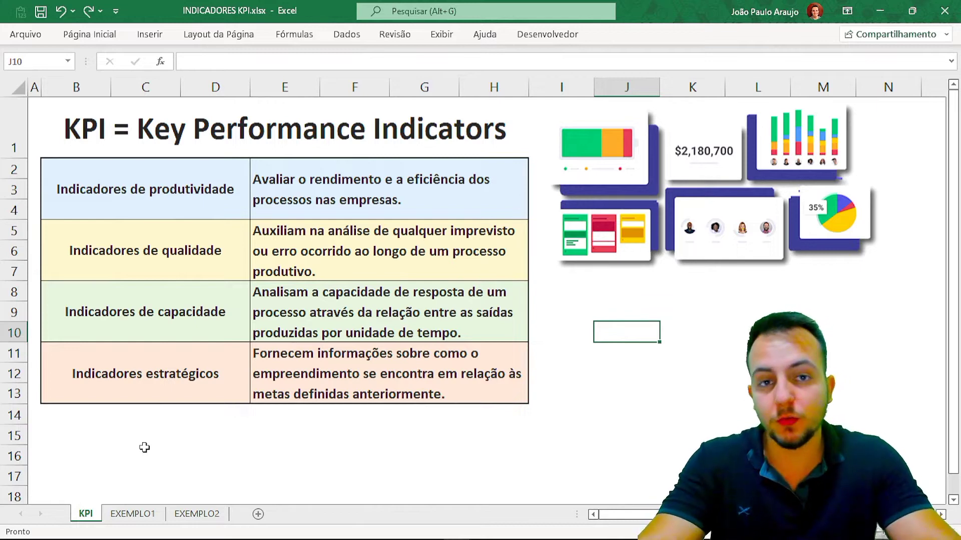
Step: Browse the example sheets and try range selections on the KPI overview sheet
key("ctrl+Page_Down")
key("ctrl+Page_Down")
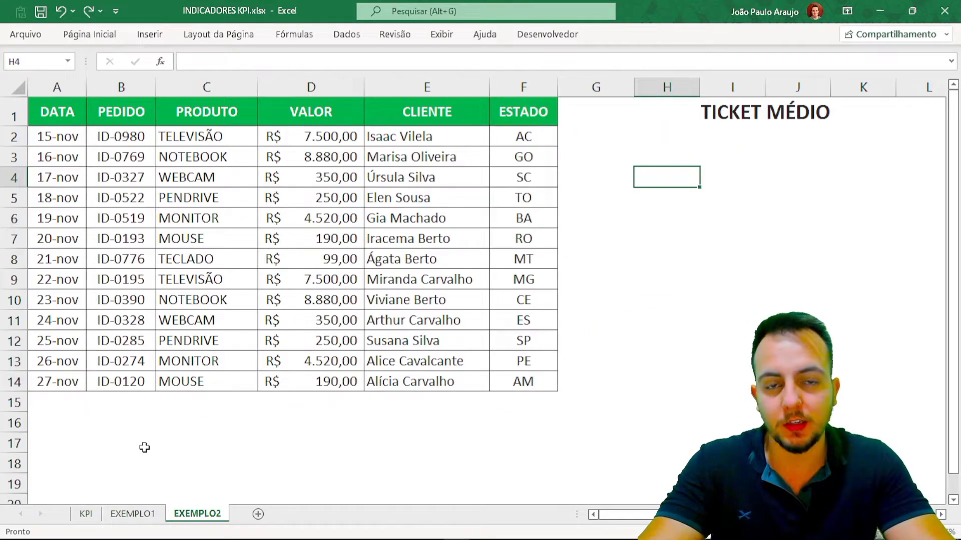
key("ctrl+Page_Up")
key("ctrl+Page_Up")
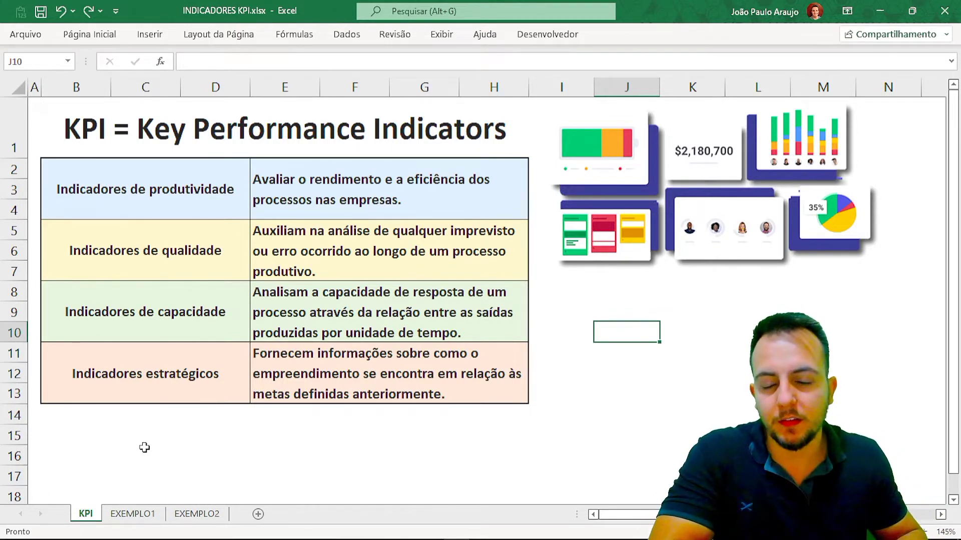
key("ctrl+2")
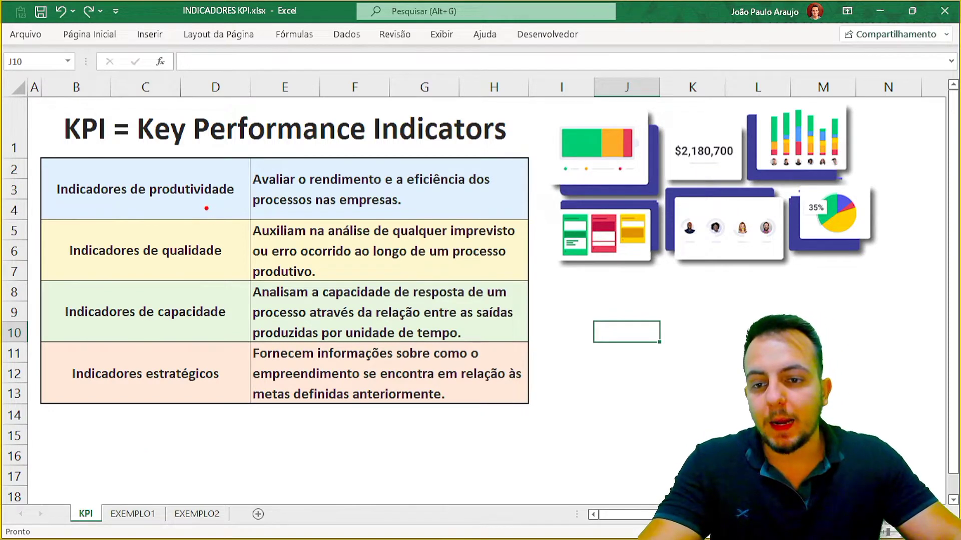
left_click_drag(206, 209, 307, 233)
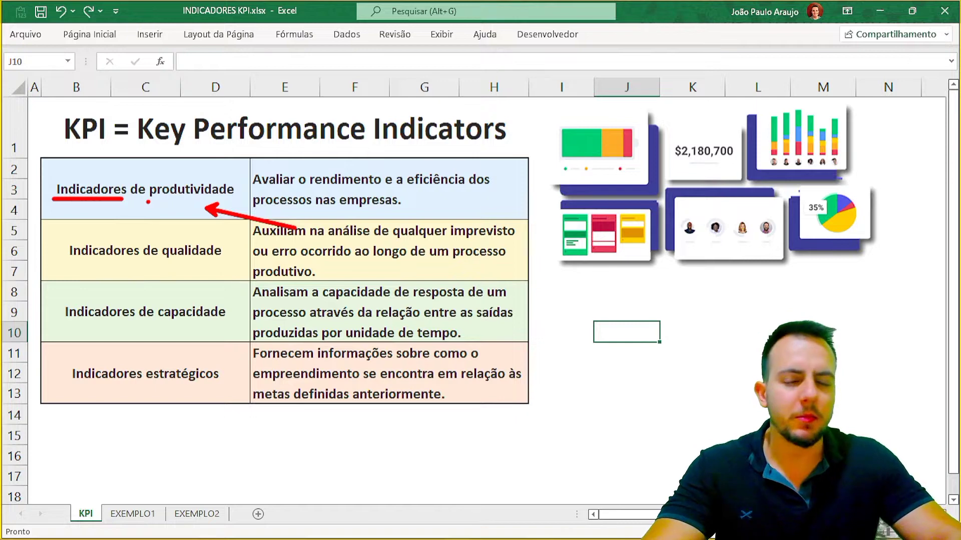
key("ctrl+z")
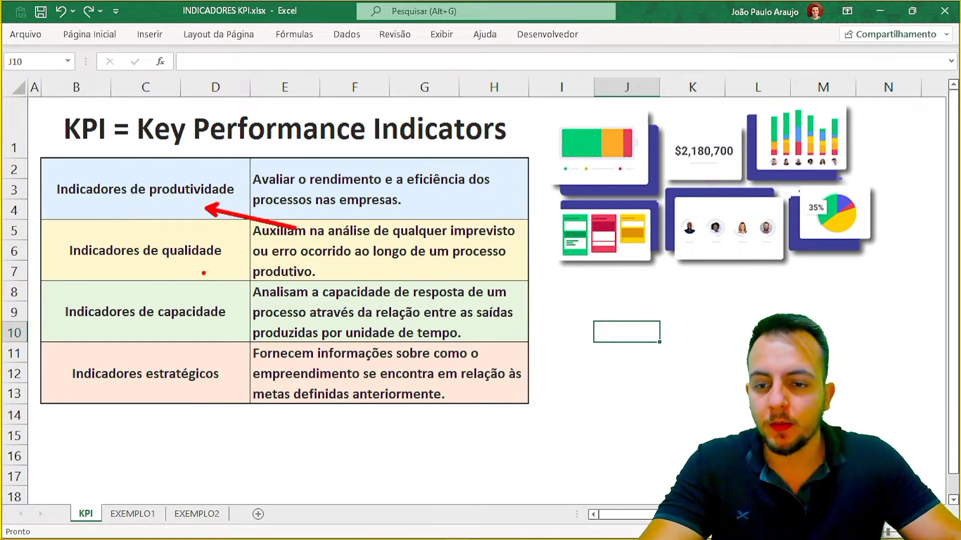
left_click_drag(204, 272, 307, 286)
left_click_drag(222, 329, 311, 377)
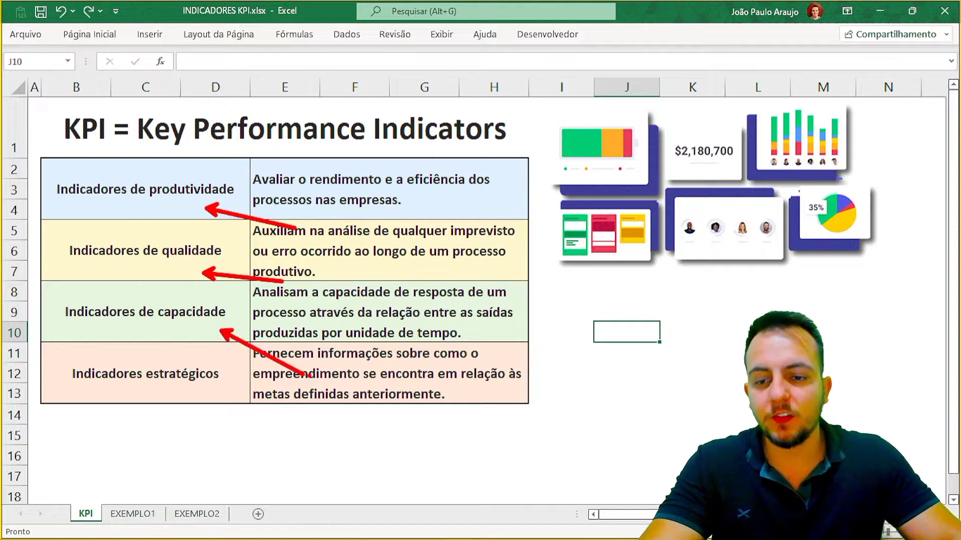
left_click_drag(207, 390, 305, 455)
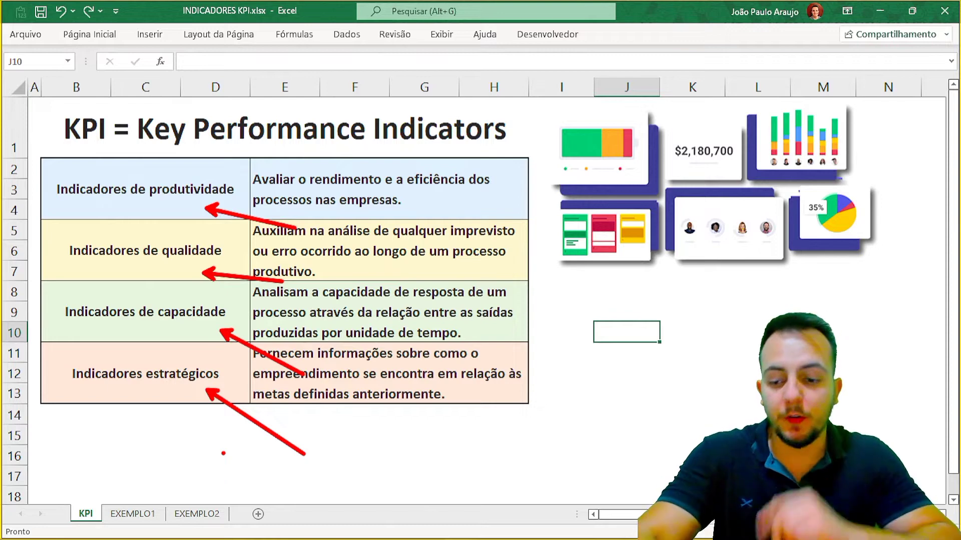
key("Escape")
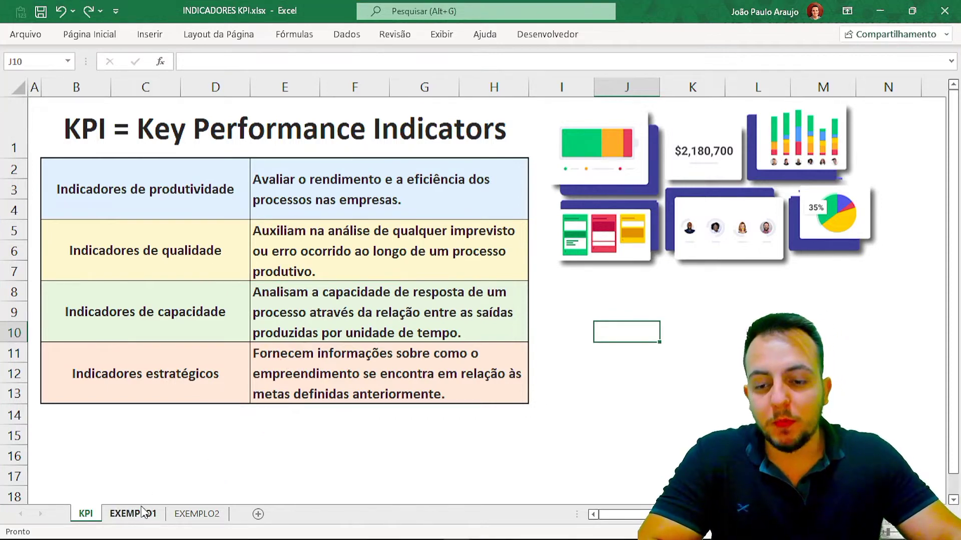
Step: Switch to EXEMPLO1 and look over its monthly store and buying clients table
left_click(141, 514)
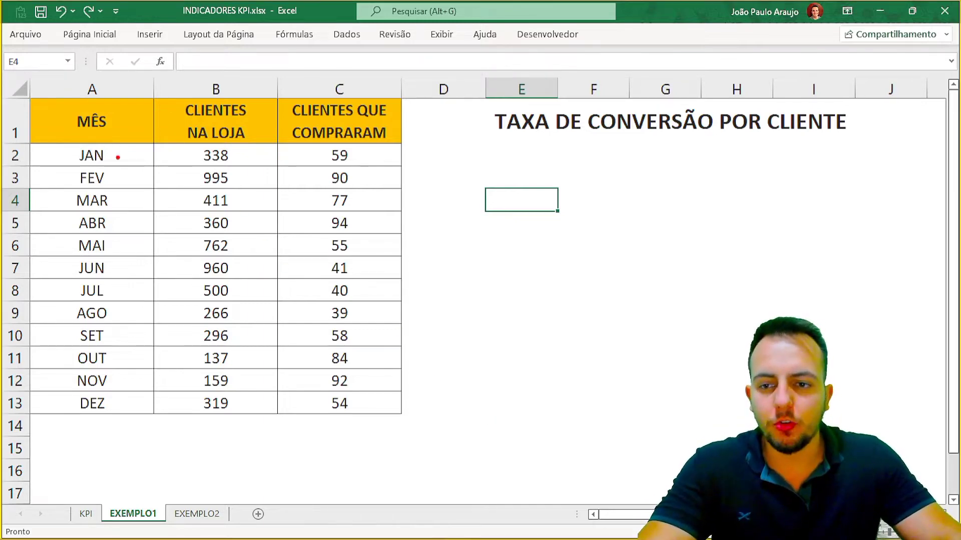
left_click_drag(112, 157, 169, 125)
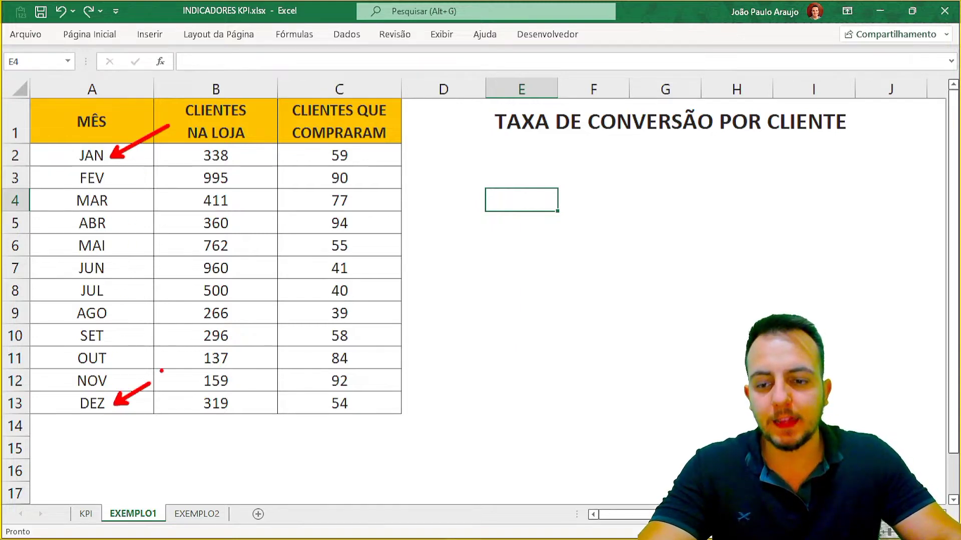
key("ctrl+z")
key("ctrl+z")
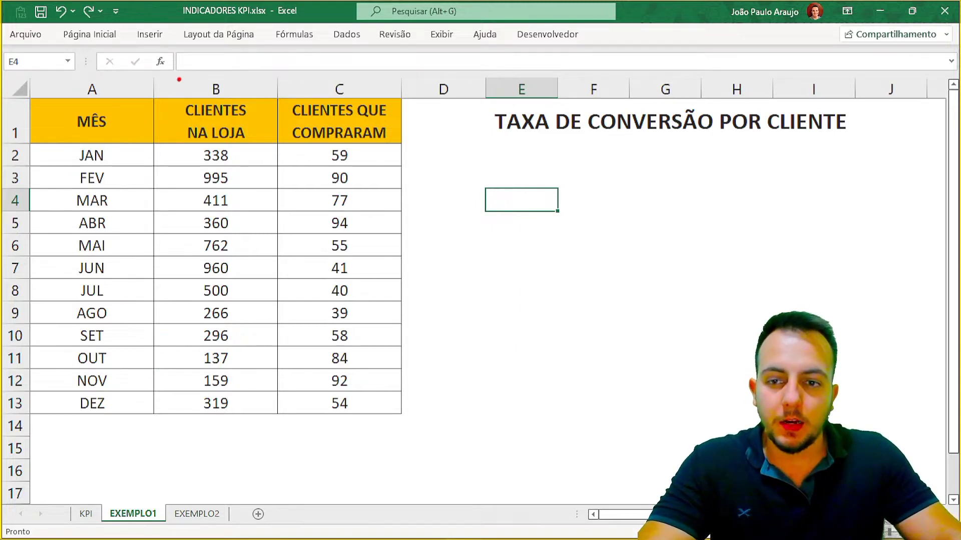
left_click_drag(169, 73, 267, 433)
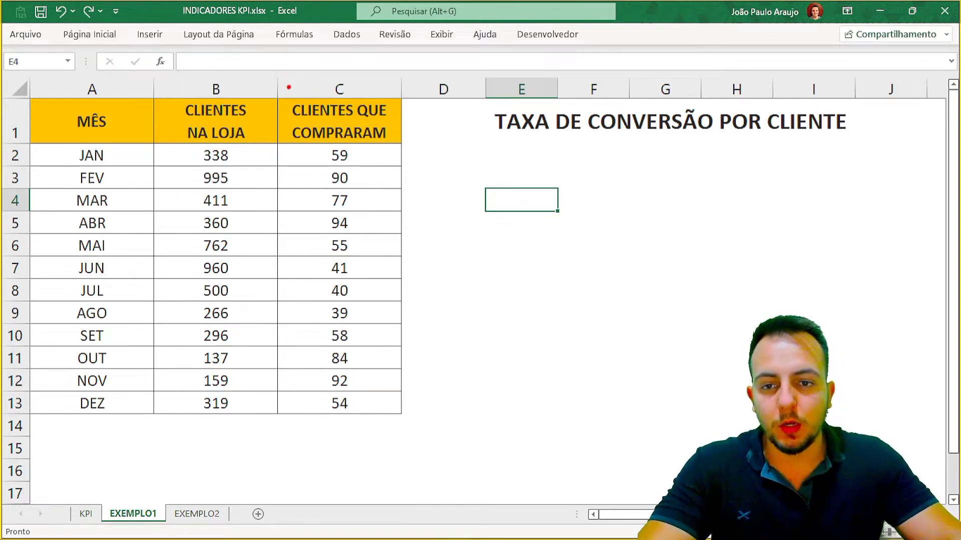
left_click_drag(287, 74, 394, 442)
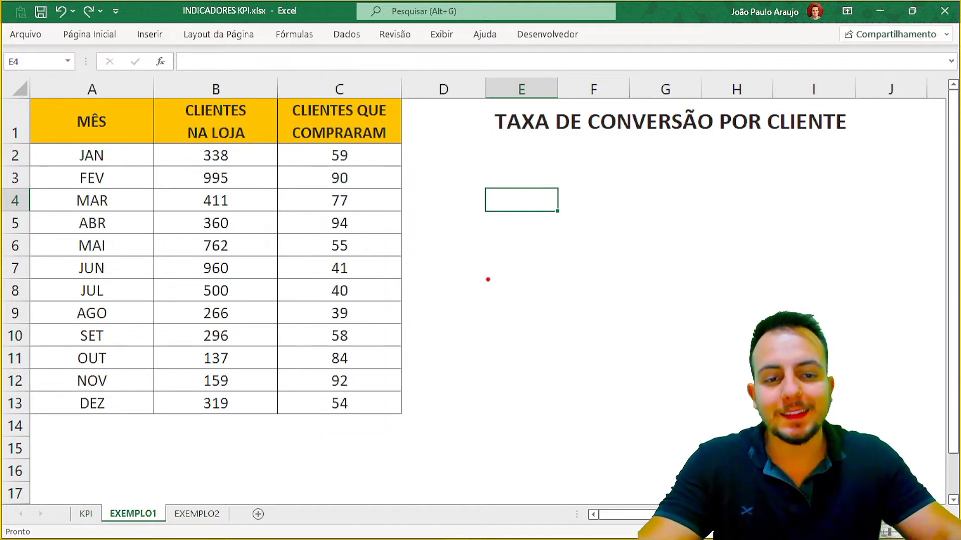
left_click_drag(476, 140, 867, 142)
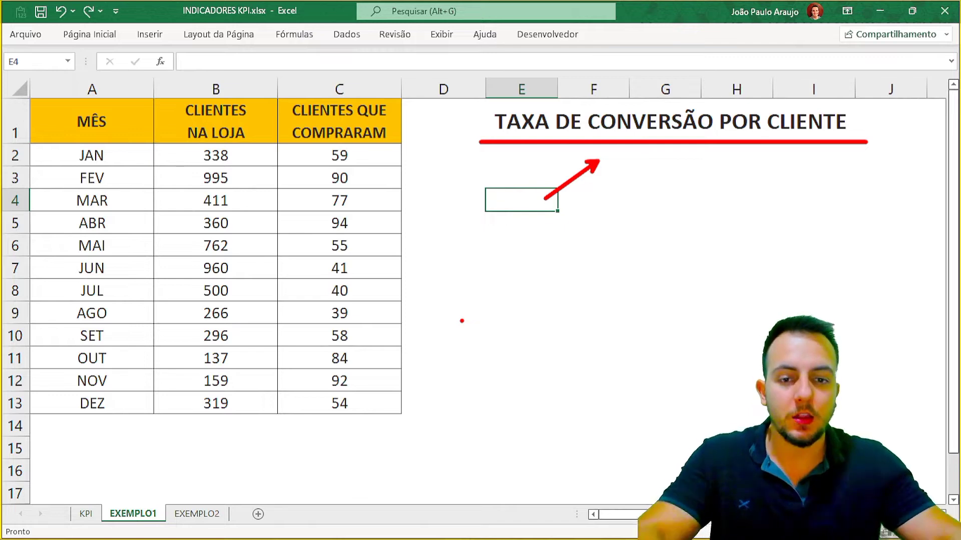
key("Escape")
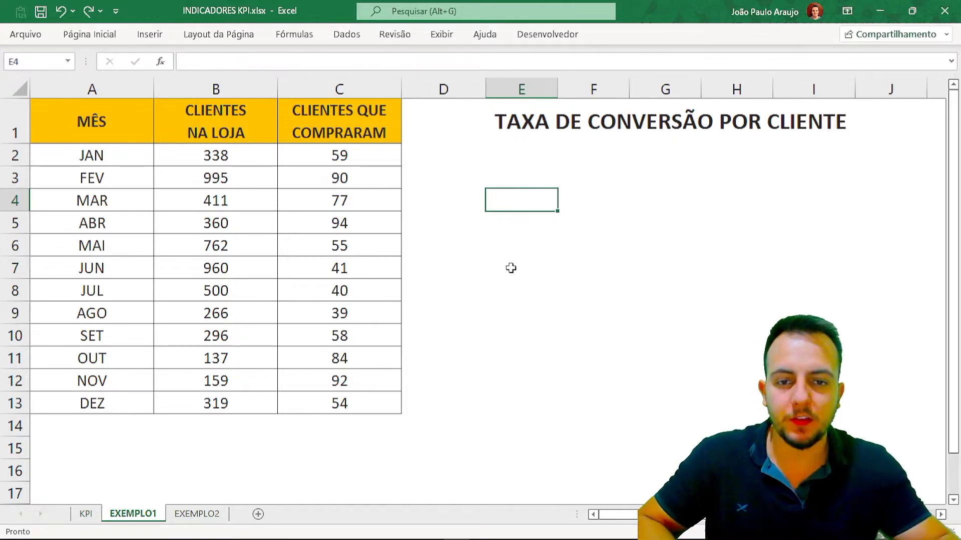
Step: Enter =C2/B2 in D2, giving January's conversion rate of 0,1745562
left_click(441, 88)
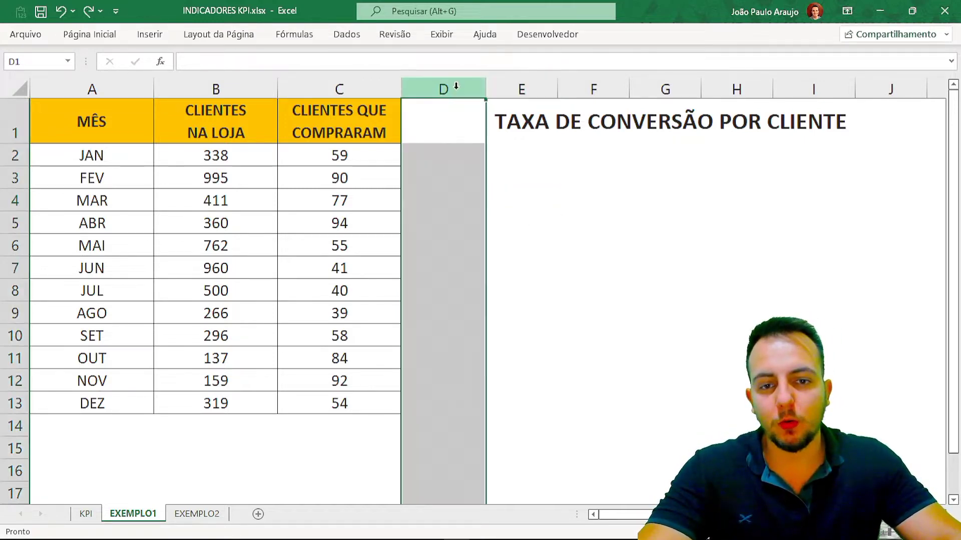
left_click(458, 155)
left_click_drag(446, 136, 459, 172)
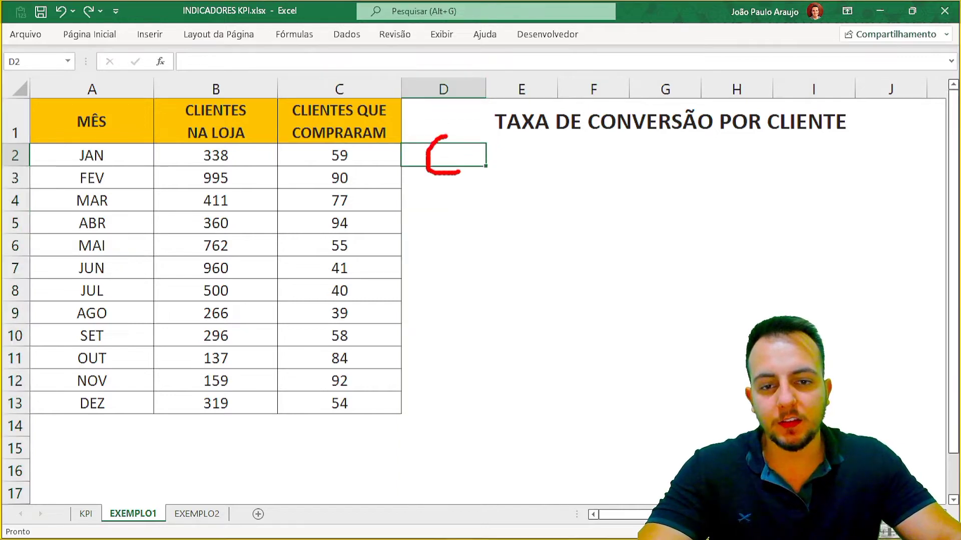
key("Escape")
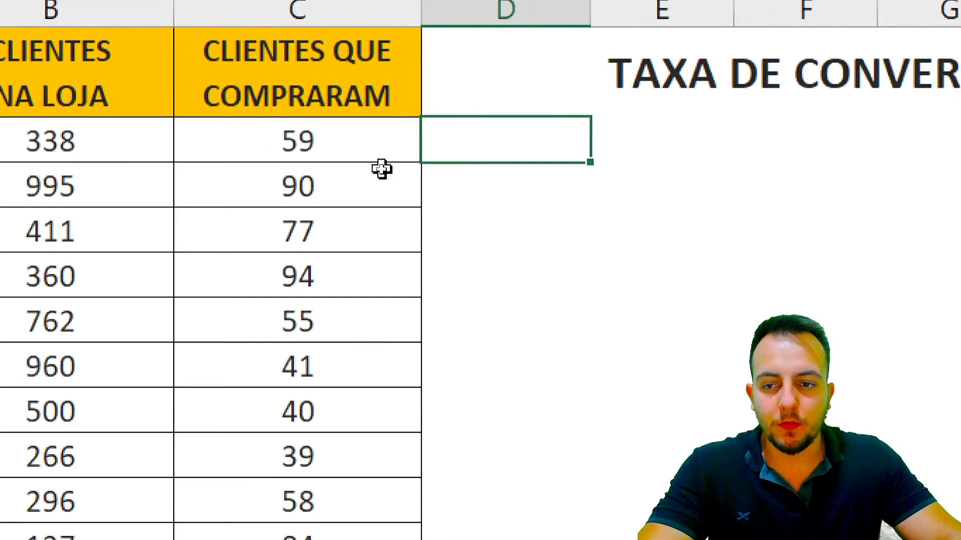
type("=")
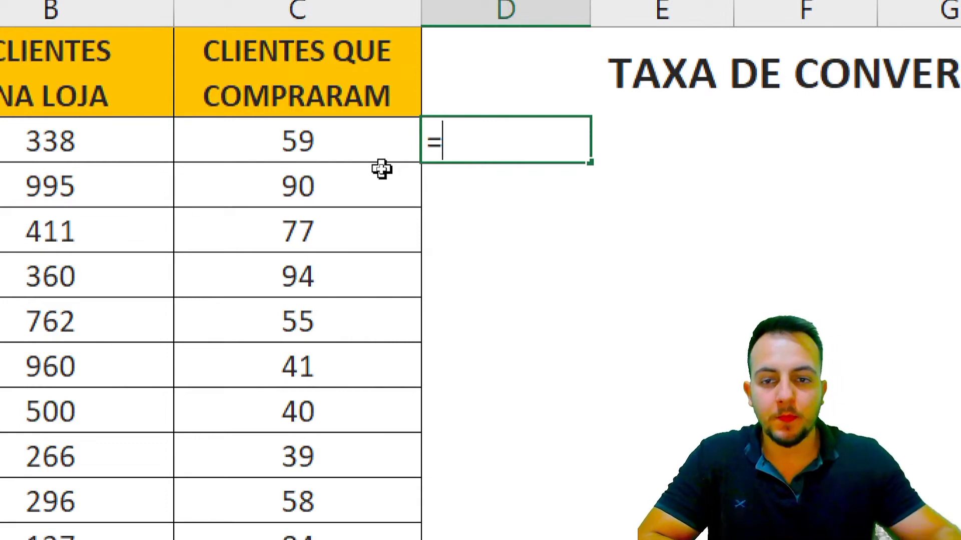
left_click(349, 136)
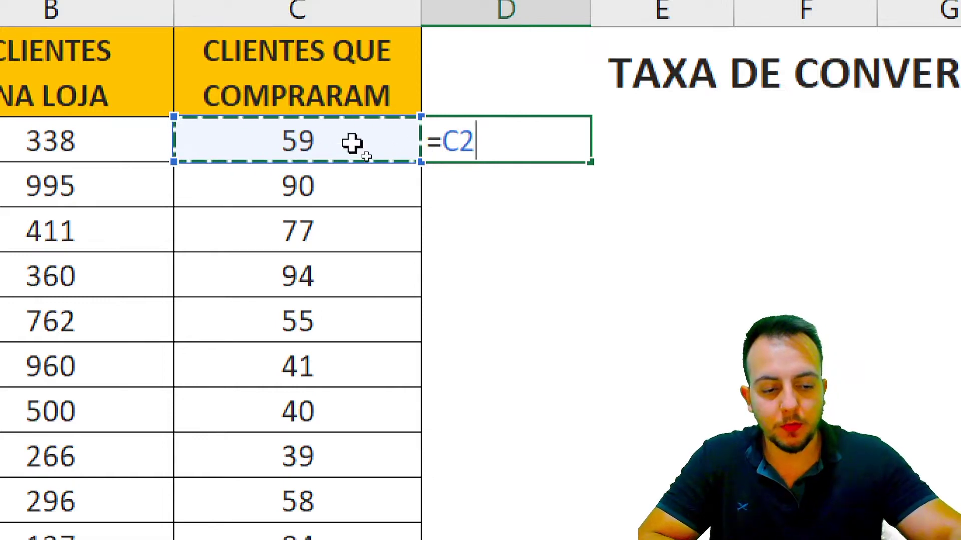
type("/")
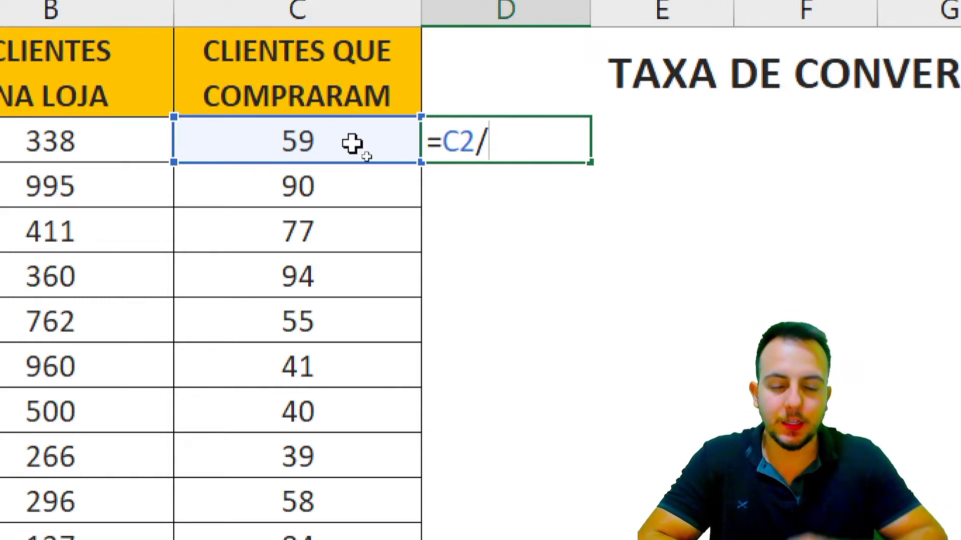
left_click(124, 144)
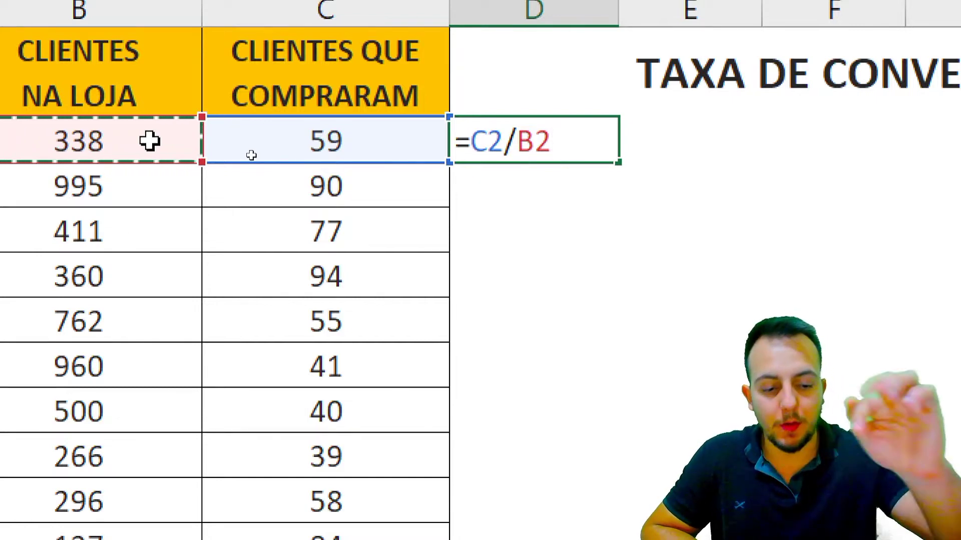
key("Return")
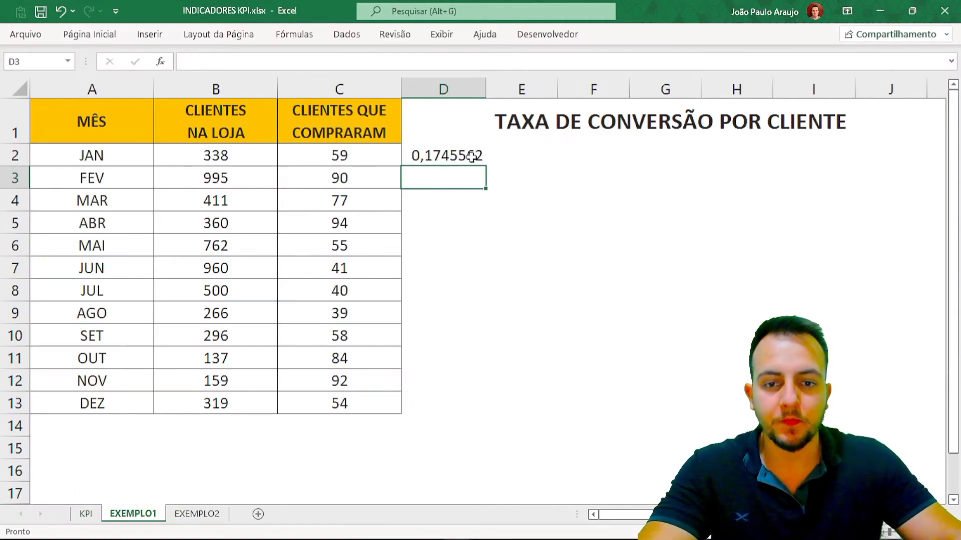
Step: Format D2 as a percentage and fill the rate formula down to D13 for JAN–DEZ
left_click(471, 156)
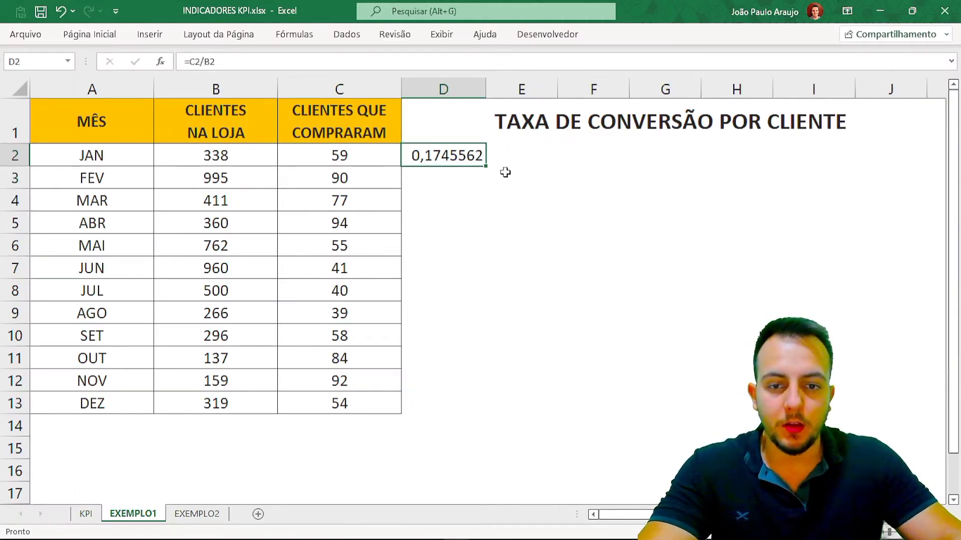
left_click(90, 35)
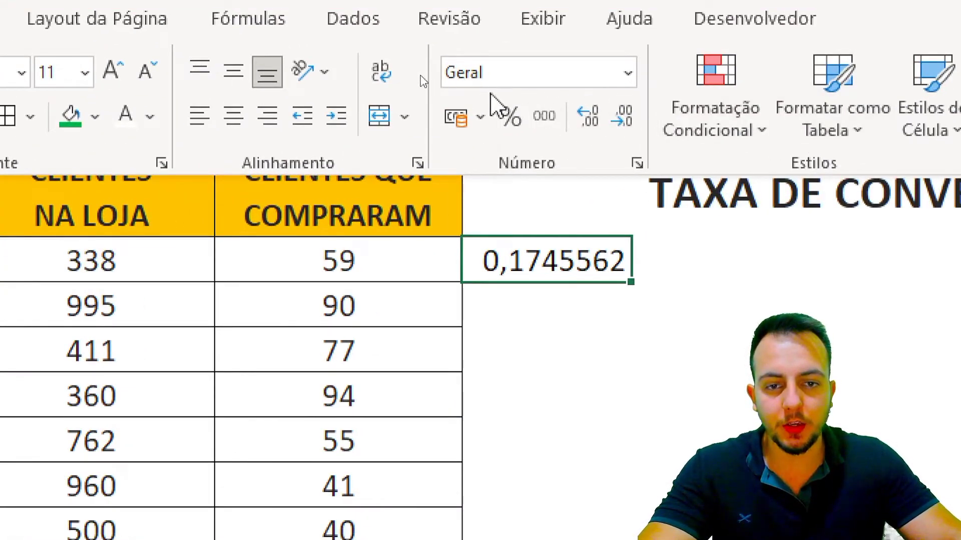
left_click(510, 120)
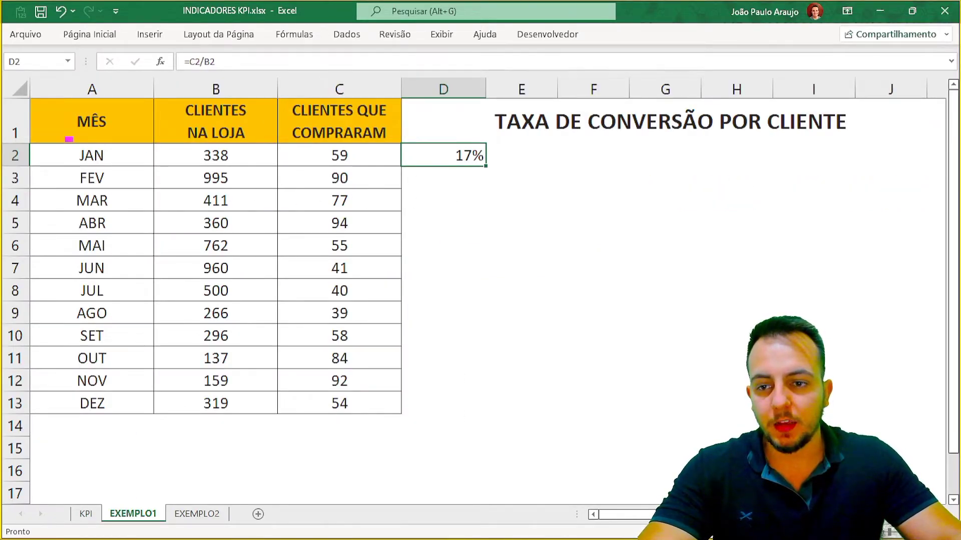
left_click_drag(65, 139, 500, 172)
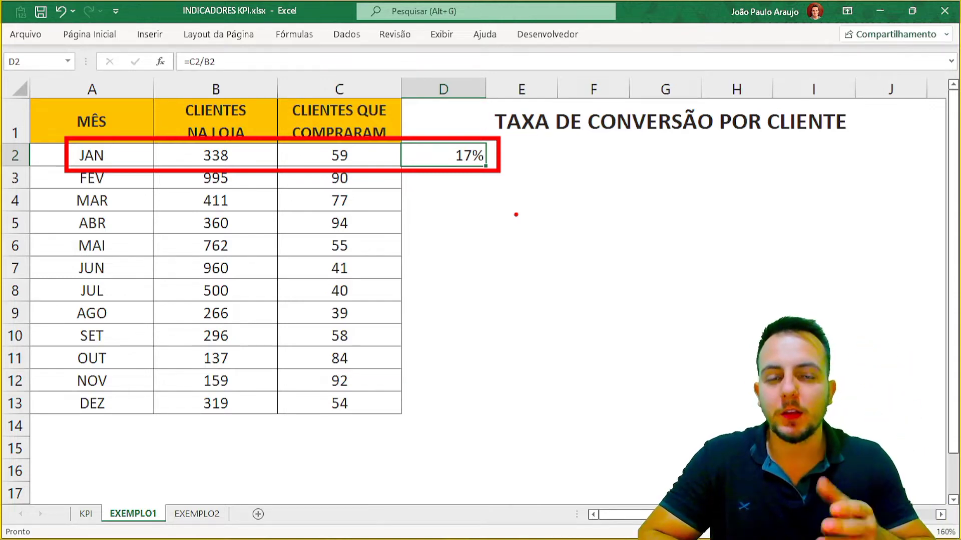
key("Escape")
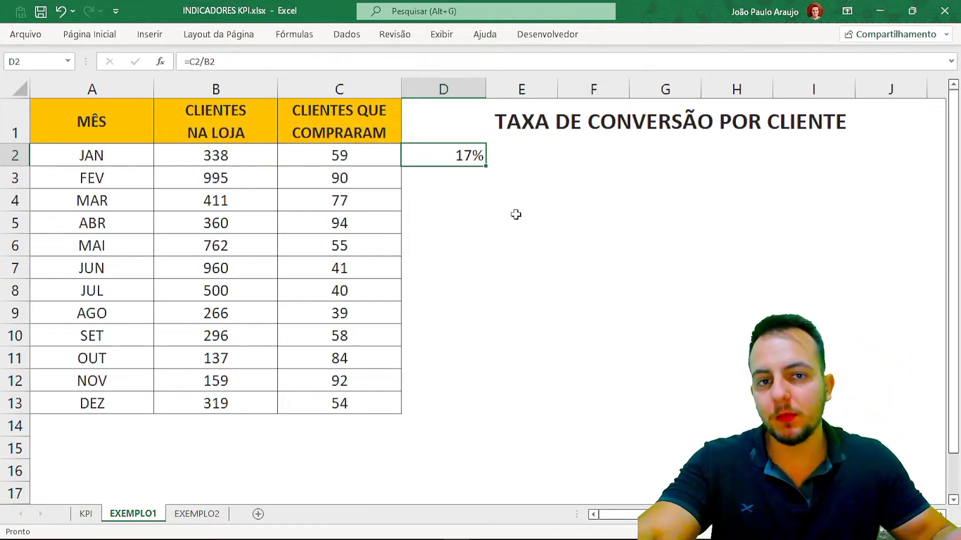
key("ctrl+2")
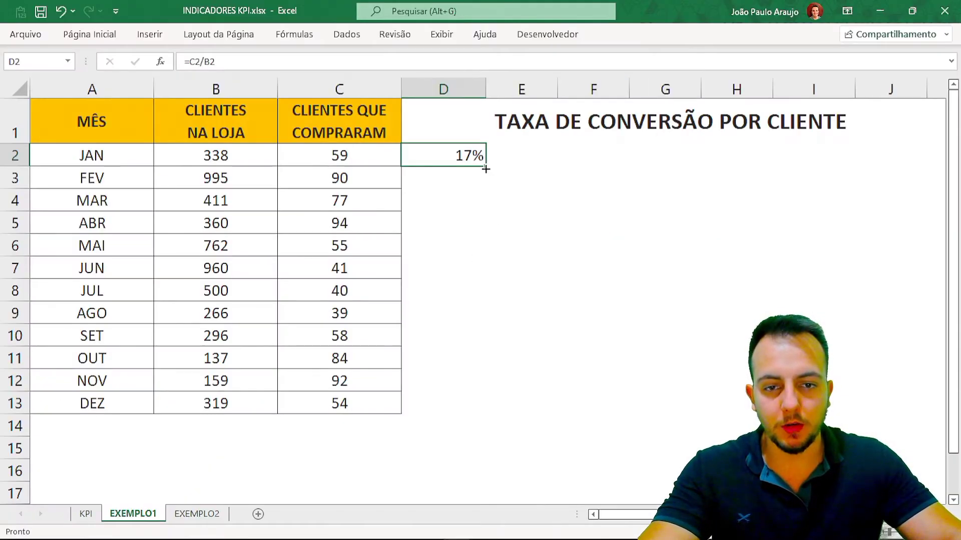
left_click_drag(485, 169, 478, 413)
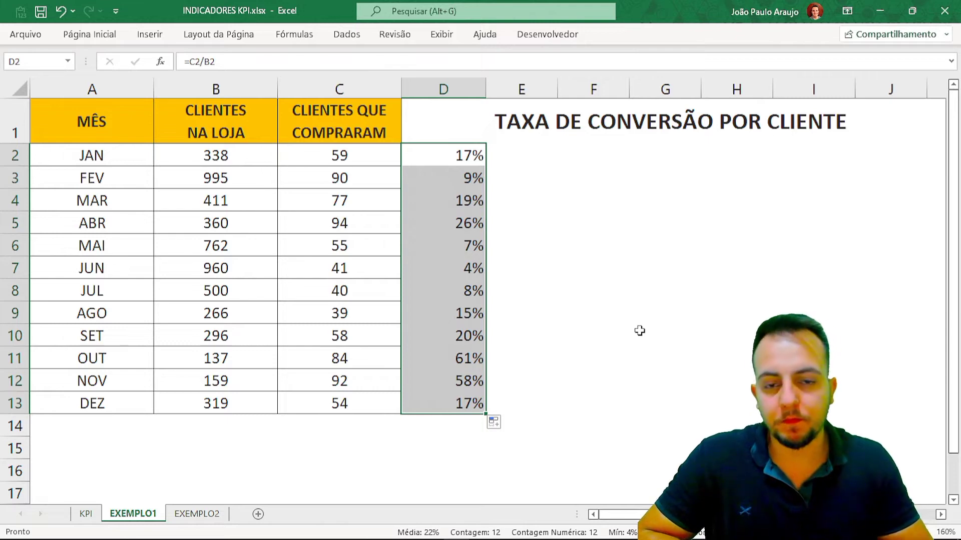
left_click(564, 208)
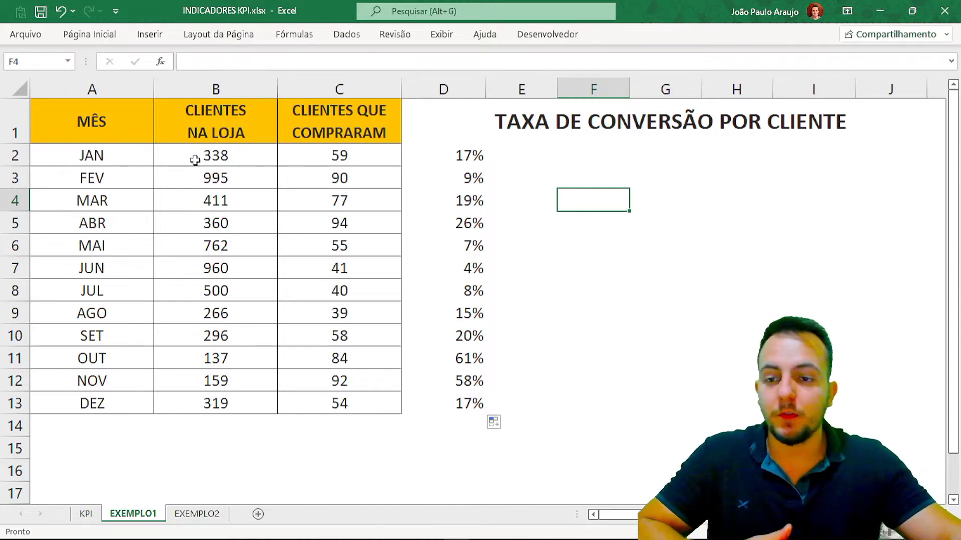
Step: Select months A2:A13 together with rates D2:D13 and bring up the Inserir chart options
left_click_drag(140, 155, 129, 402)
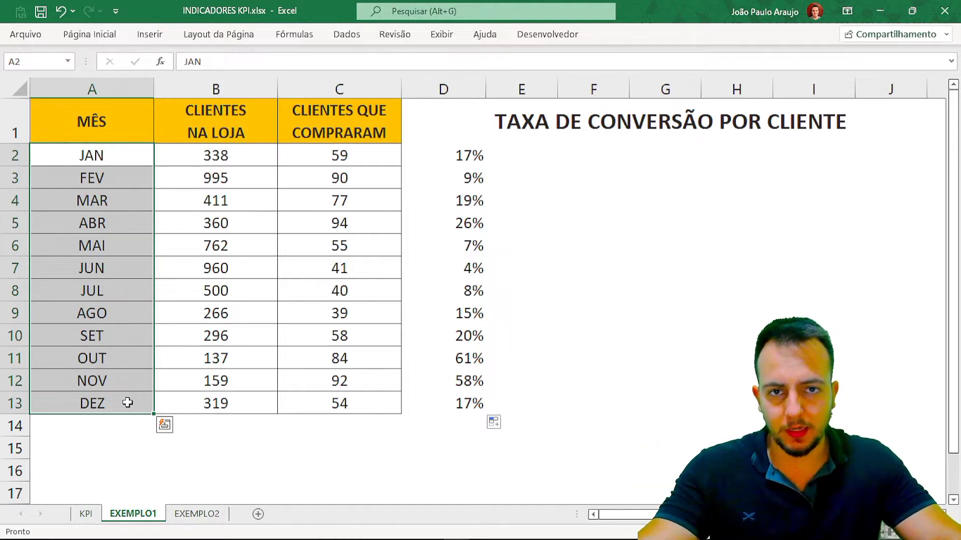
left_click_drag(449, 160, 434, 408)
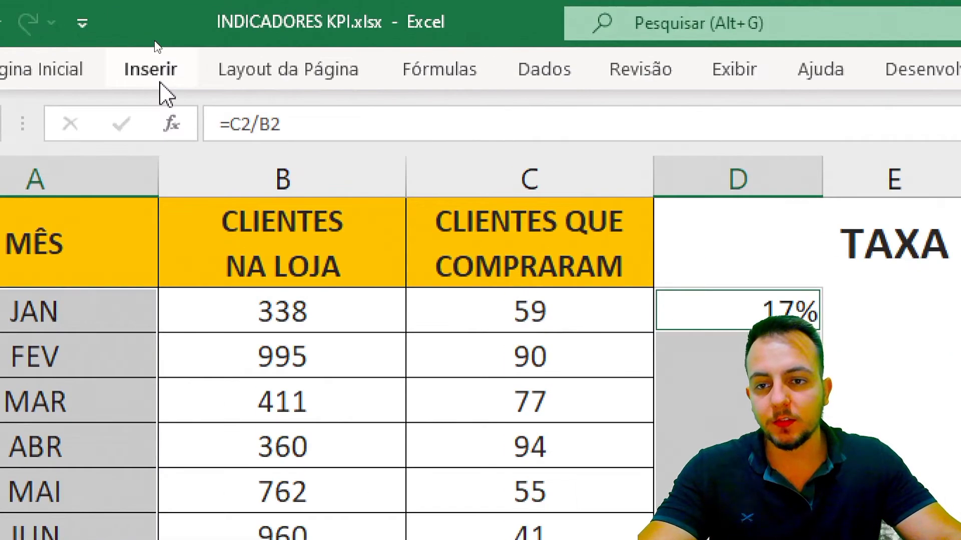
left_click(160, 84)
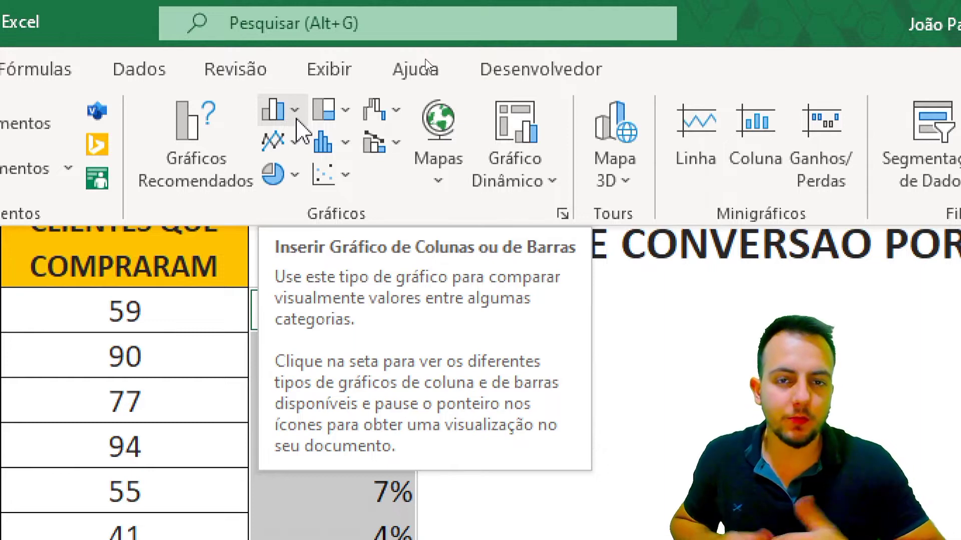
Step: Insert a Coluna Agrupada chart of the JAN–DEZ conversion rates
left_click(294, 111)
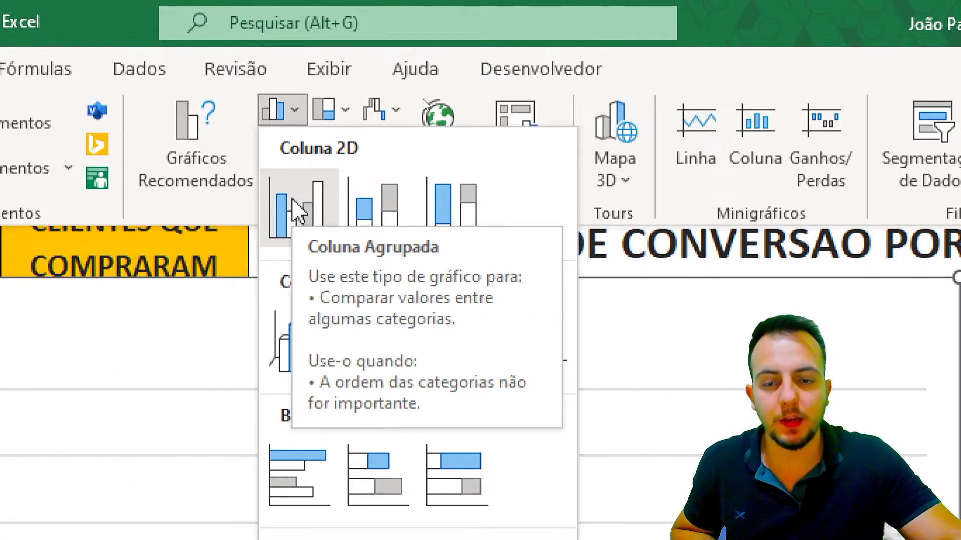
left_click(296, 210)
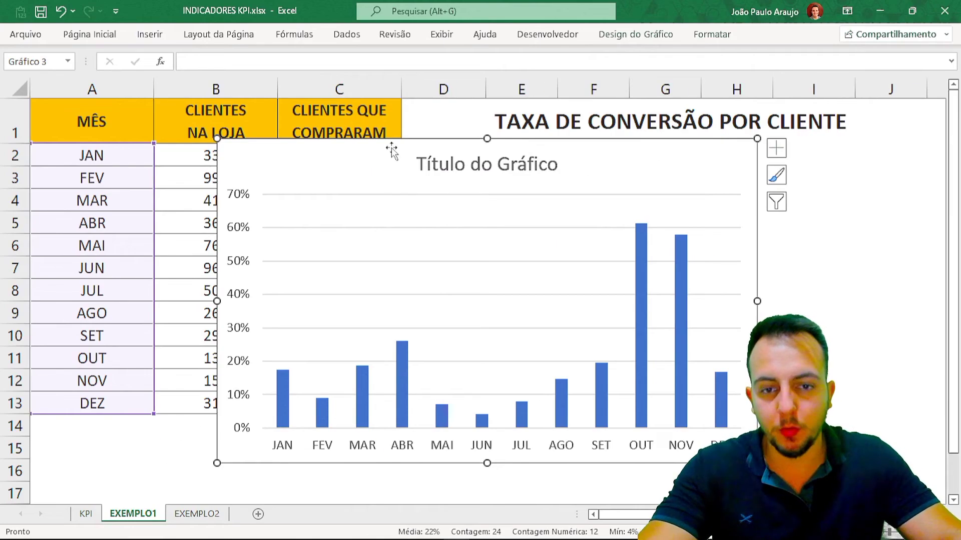
Step: Move the chart up-left and delete its title and vertical percentage axis
left_click_drag(250, 140, 195, 128)
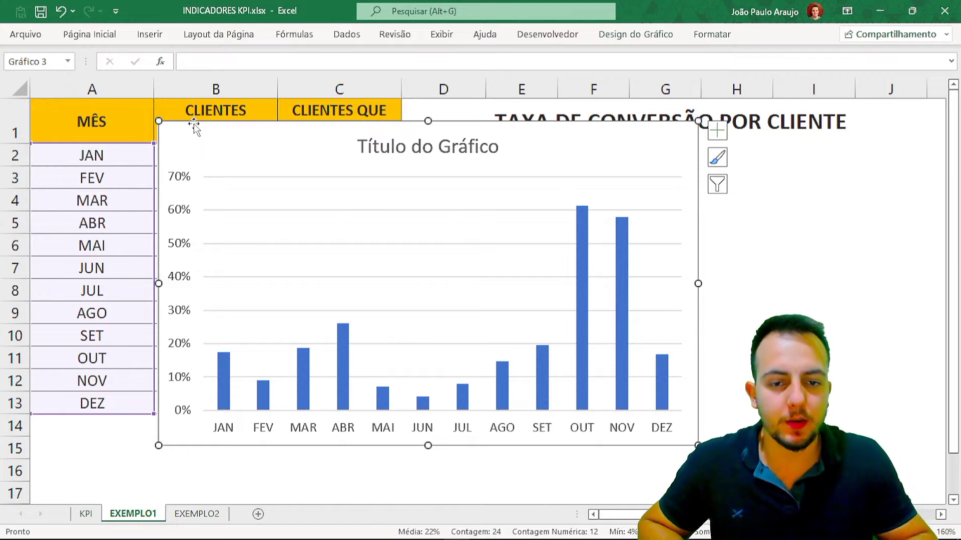
left_click(429, 141)
key("Delete")
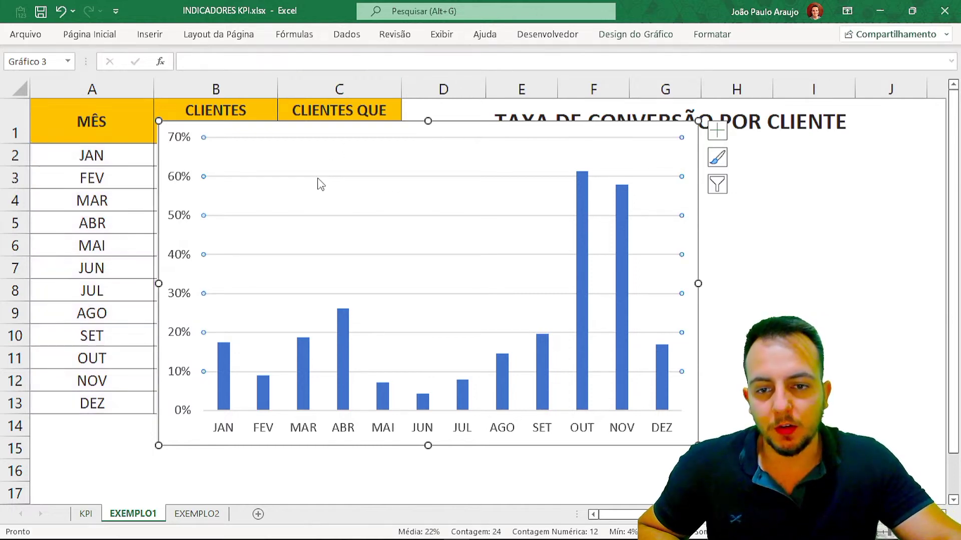
left_click(175, 183)
key("Delete")
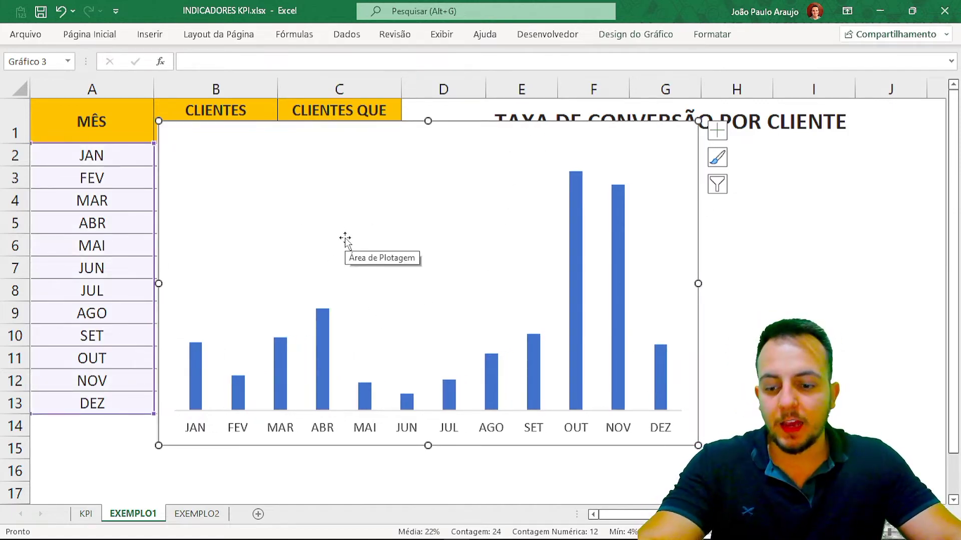
Step: Shrink the chart from its corner handle and reposition it over rows 2–11
left_click_drag(170, 107, 150, 147)
mouse_move(174, 258)
left_mouse_down()
mouse_move(145, 298)
mouse_move(178, 257)
left_mouse_up()
left_click_drag(134, 442, 150, 430)
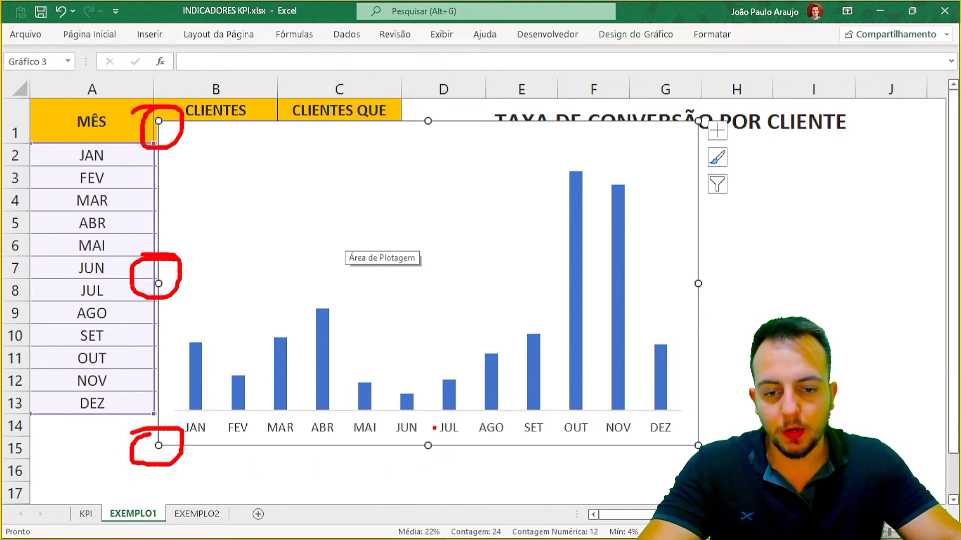
left_click_drag(433, 427, 442, 430)
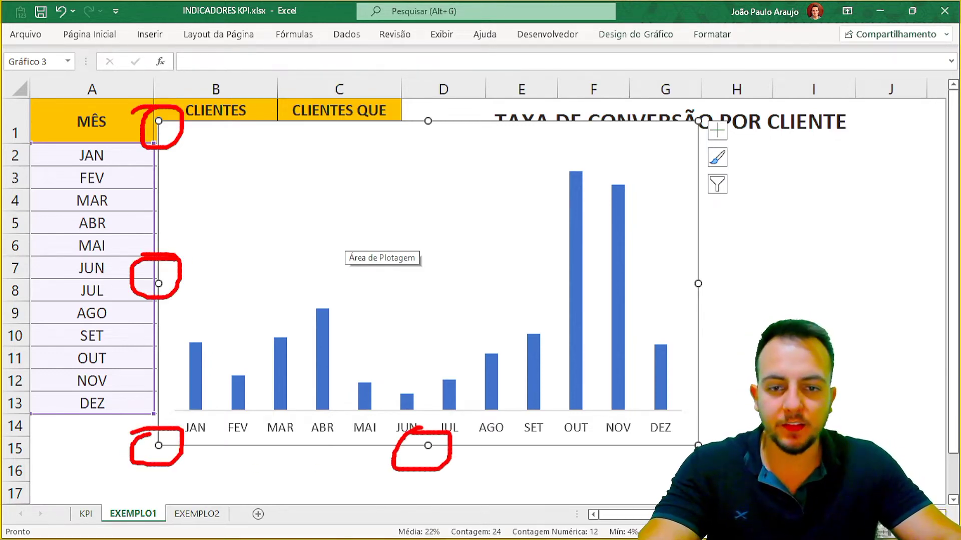
key("Escape")
left_click_drag(693, 444, 593, 330)
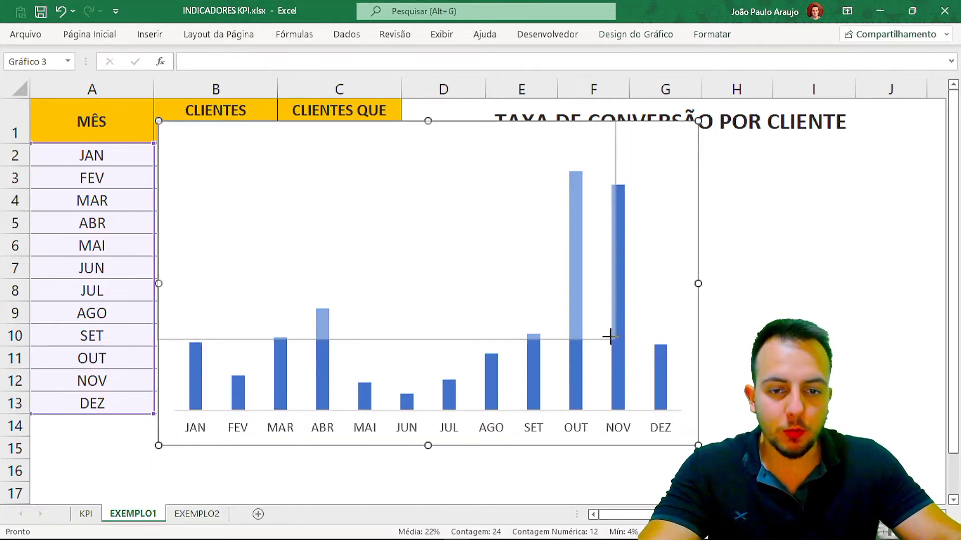
left_click_drag(507, 331, 516, 363)
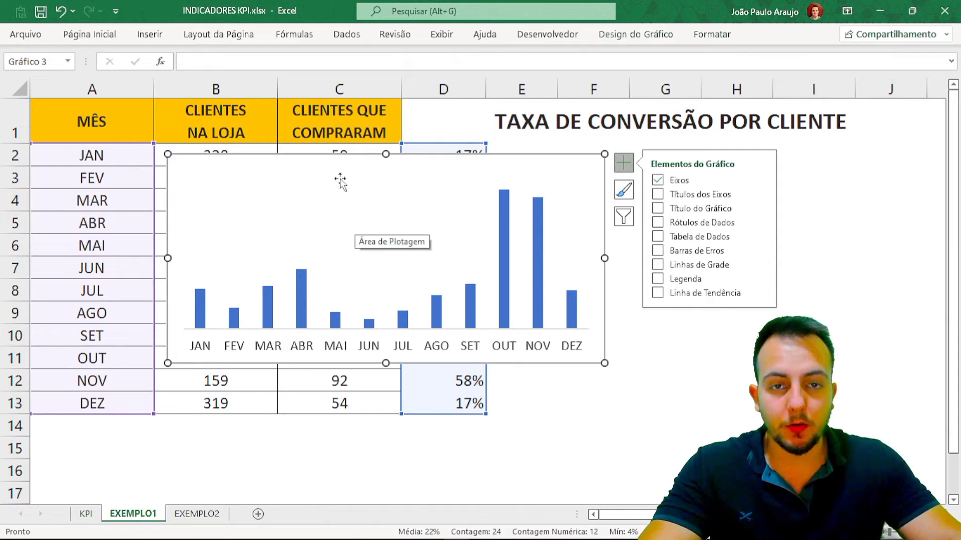
Step: Add Extremidade Externa data labels showing each month's percentage above its column
left_click_drag(322, 161, 340, 183)
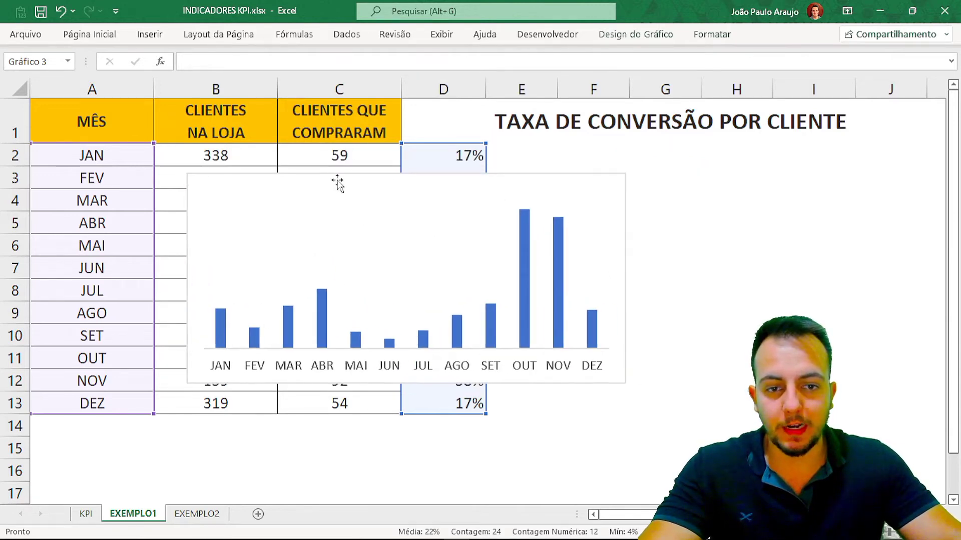
left_click(646, 34)
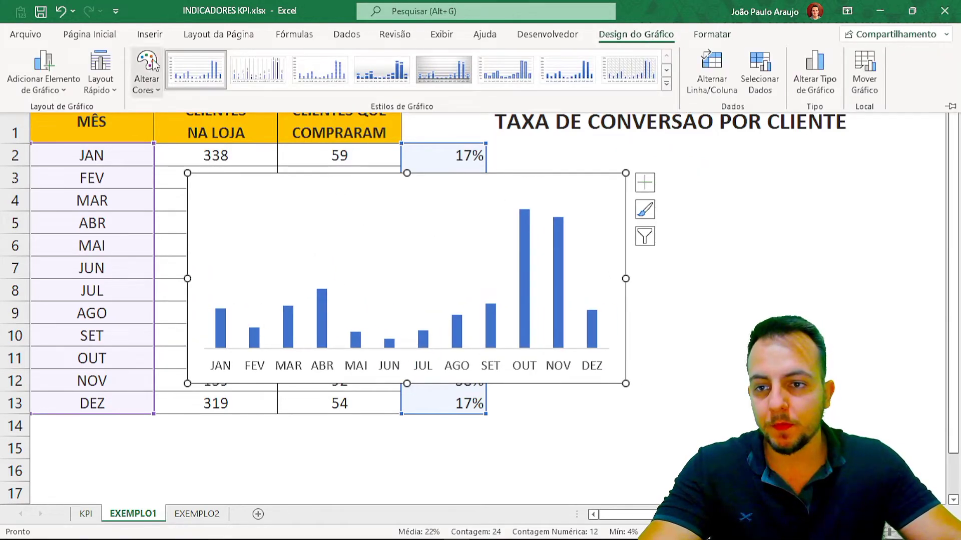
left_click(65, 90)
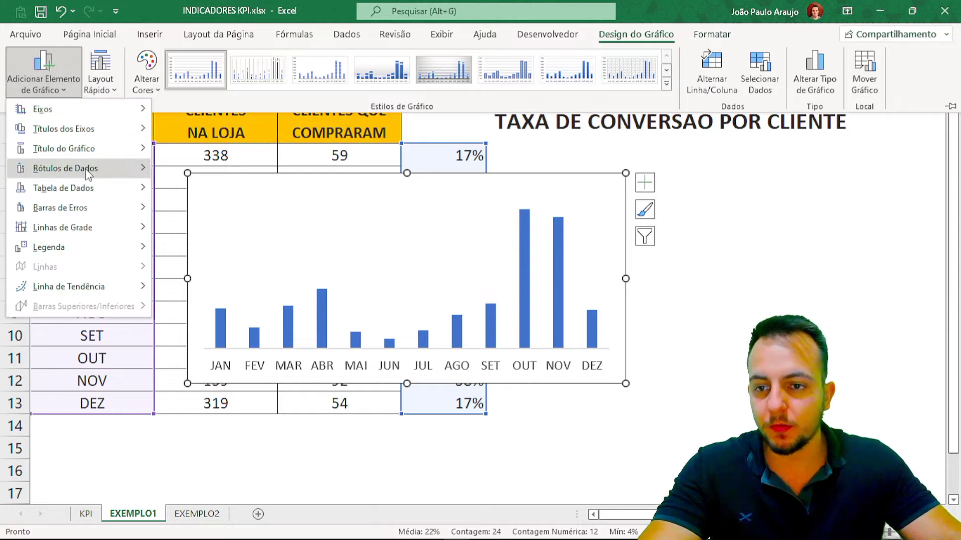
mouse_move(65, 168)
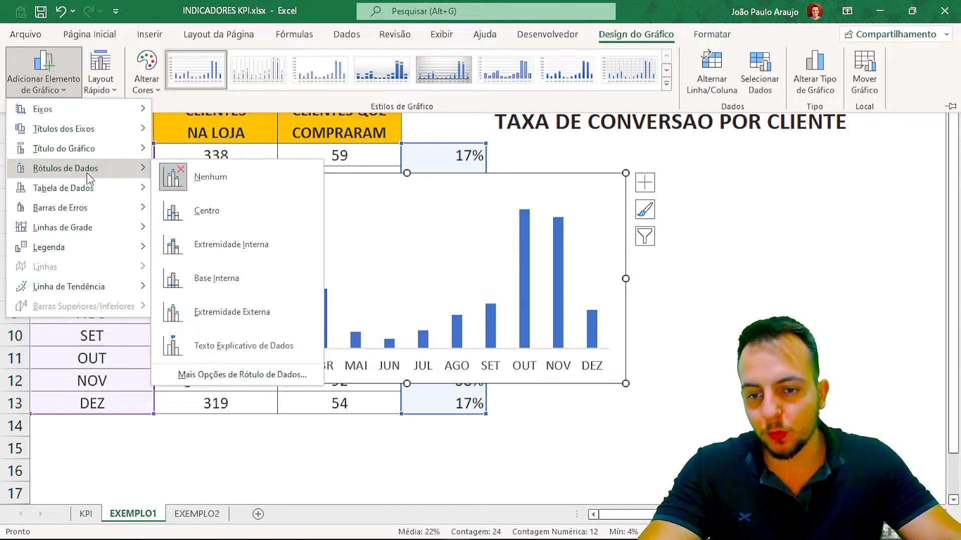
left_click(221, 312)
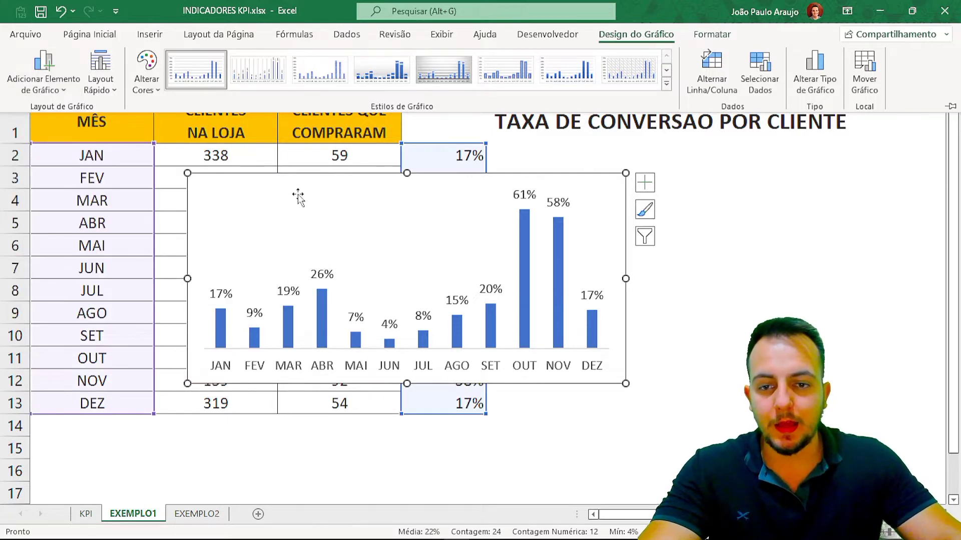
key("ctrl+F1")
left_click_drag(299, 180, 288, 175)
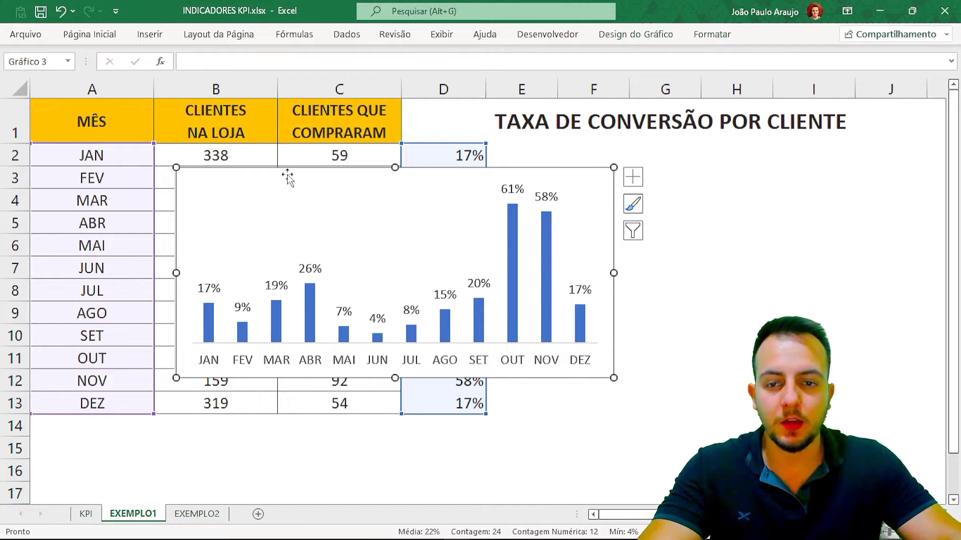
Step: Place the chart below the heading, stretched wide and short across columns D to J
left_click_drag(288, 176, 525, 140)
left_click_drag(633, 346, 633, 317)
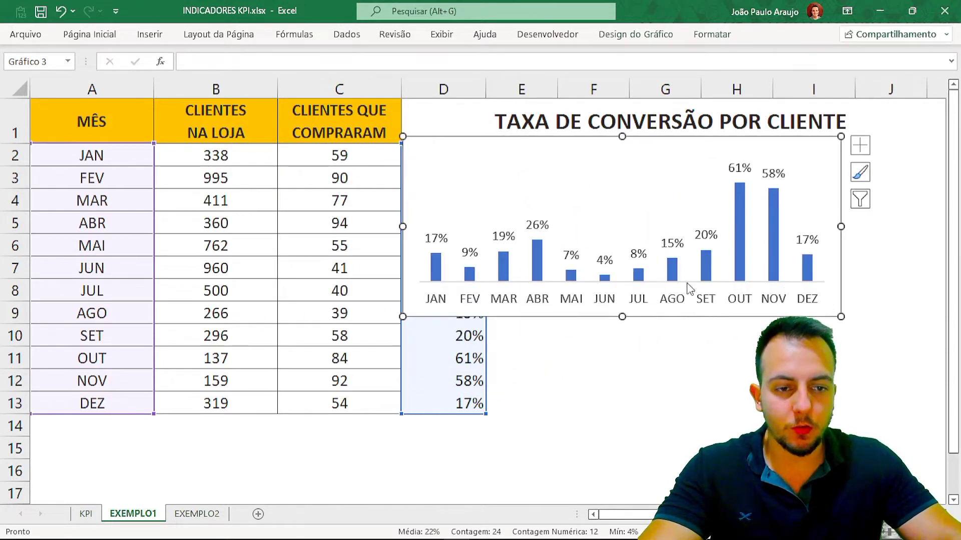
mouse_move(840, 227)
left_mouse_down()
mouse_move(896, 216)
mouse_move(926, 226)
left_mouse_up()
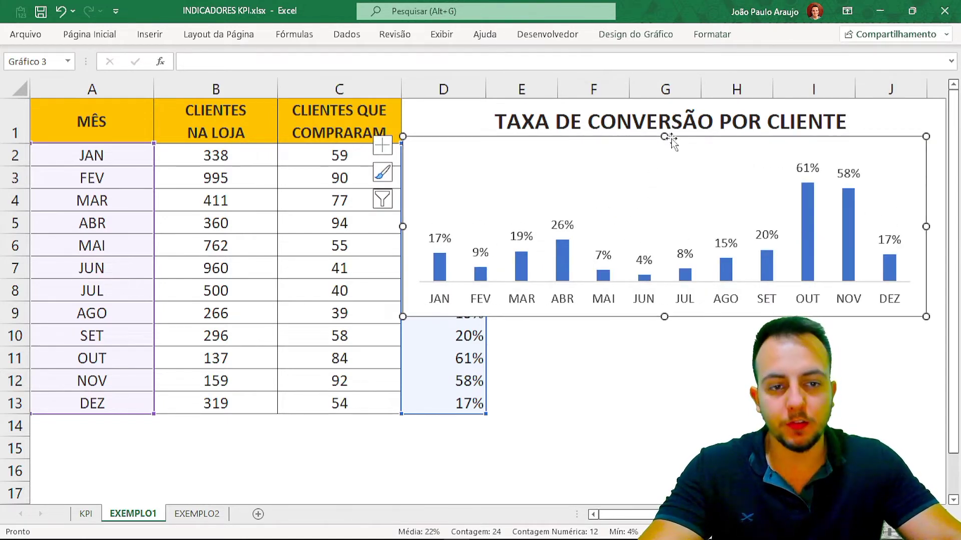
left_click_drag(664, 136, 665, 143)
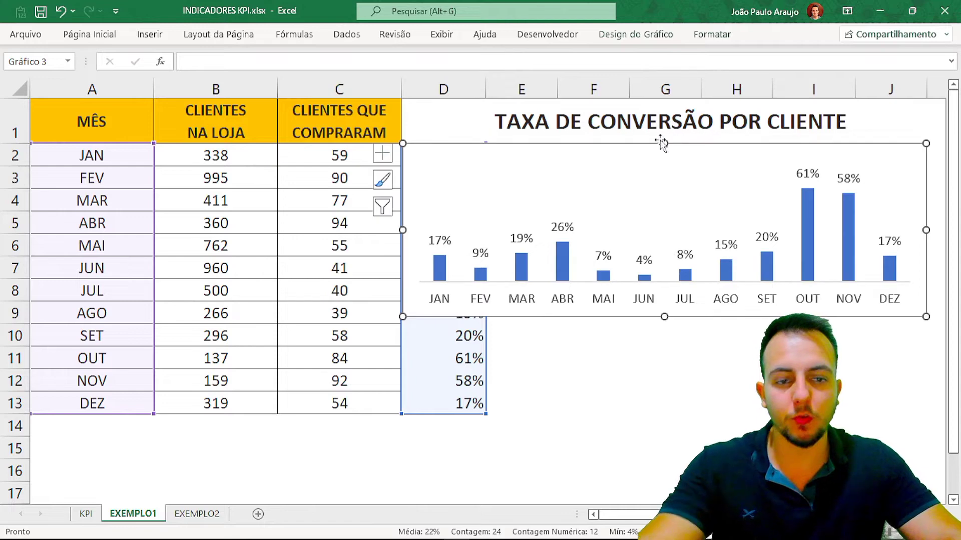
key("Escape")
left_click(593, 384)
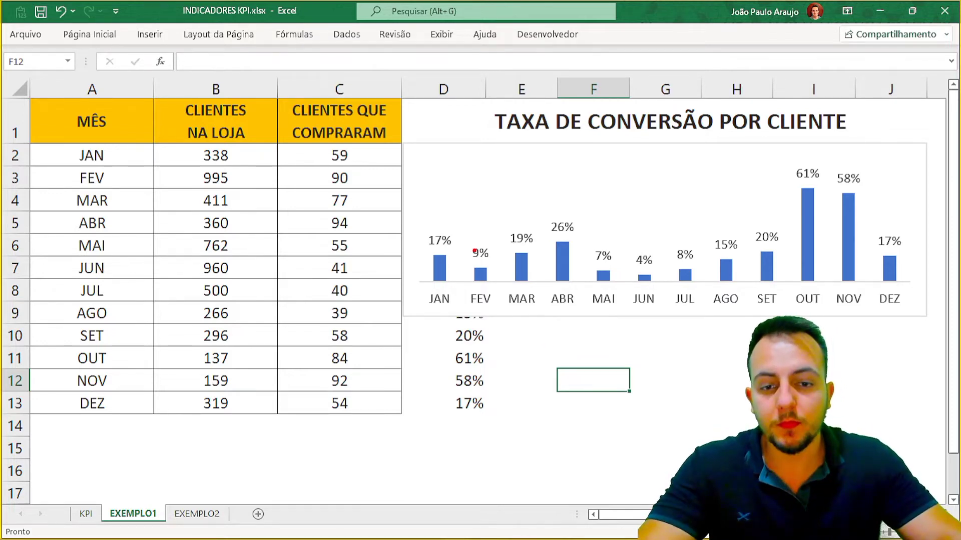
left_click_drag(416, 220, 457, 308)
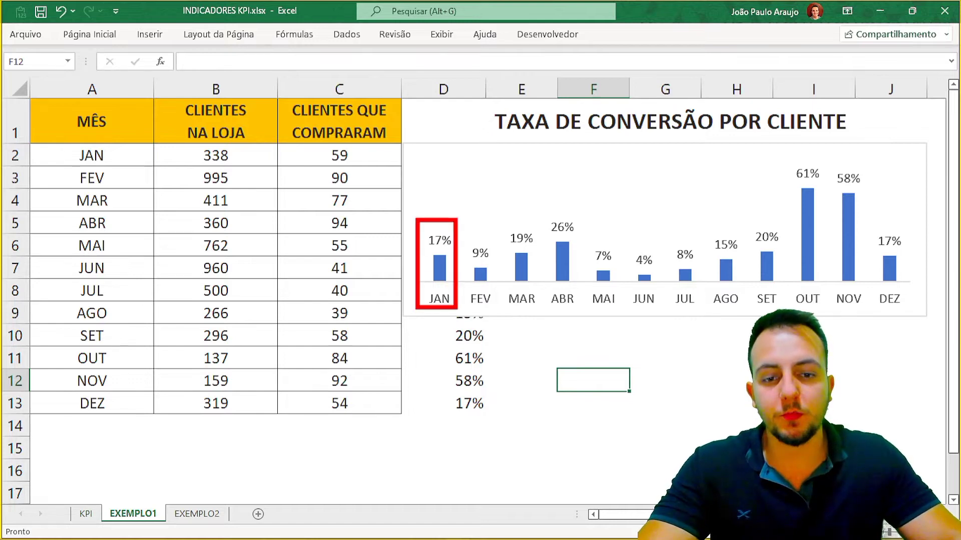
left_click_drag(480, 242, 487, 196)
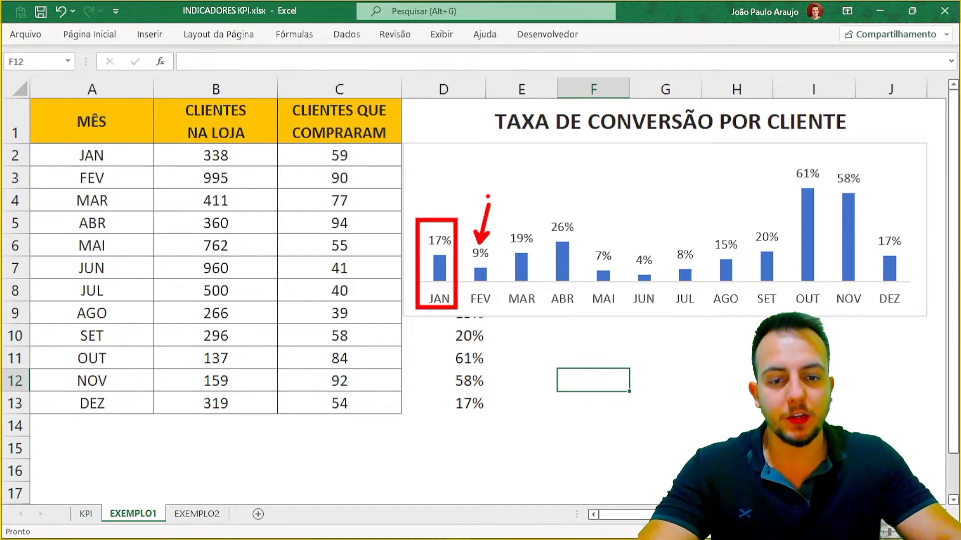
key("e")
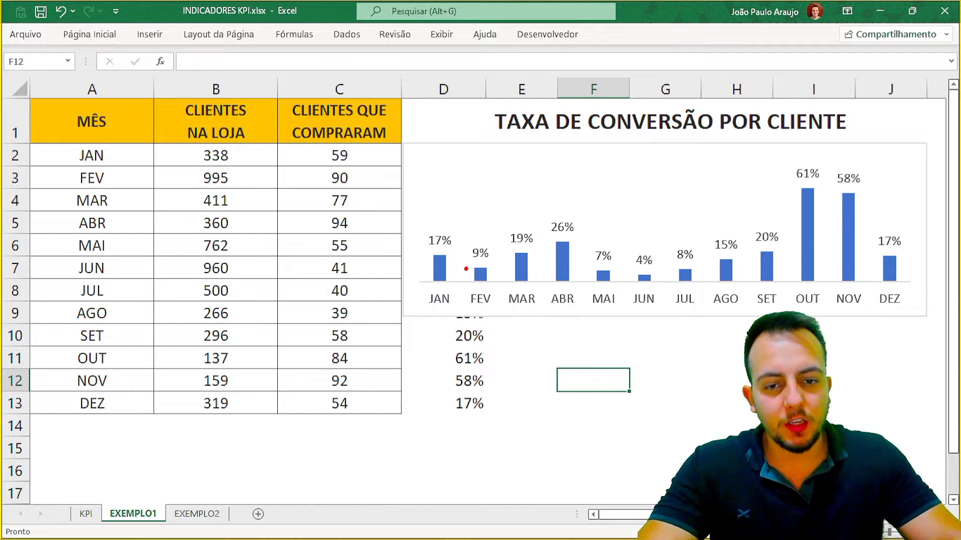
mouse_move(72, 142)
left_mouse_down()
mouse_move(196, 186)
mouse_move(243, 186)
left_mouse_up()
key("e")
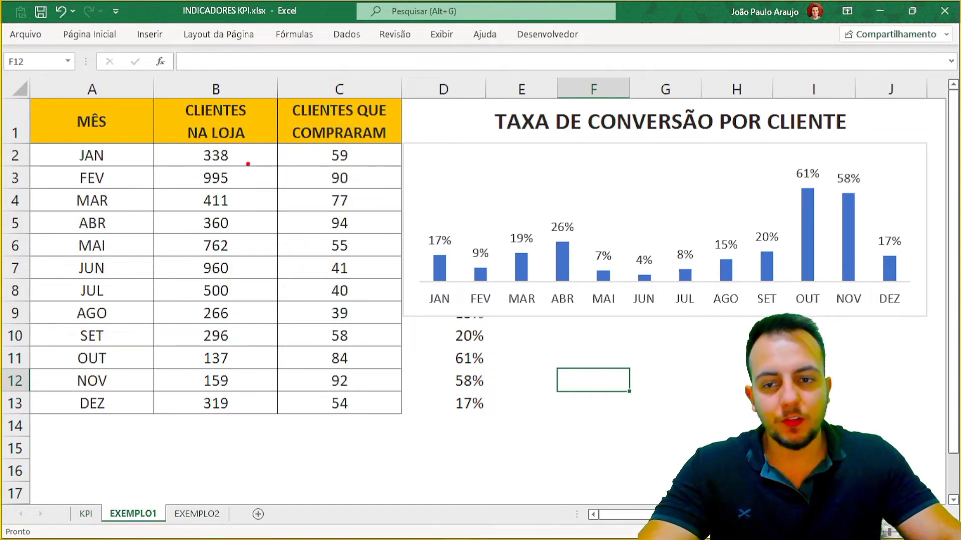
left_click_drag(236, 151, 283, 131)
left_click_drag(279, 169, 300, 164)
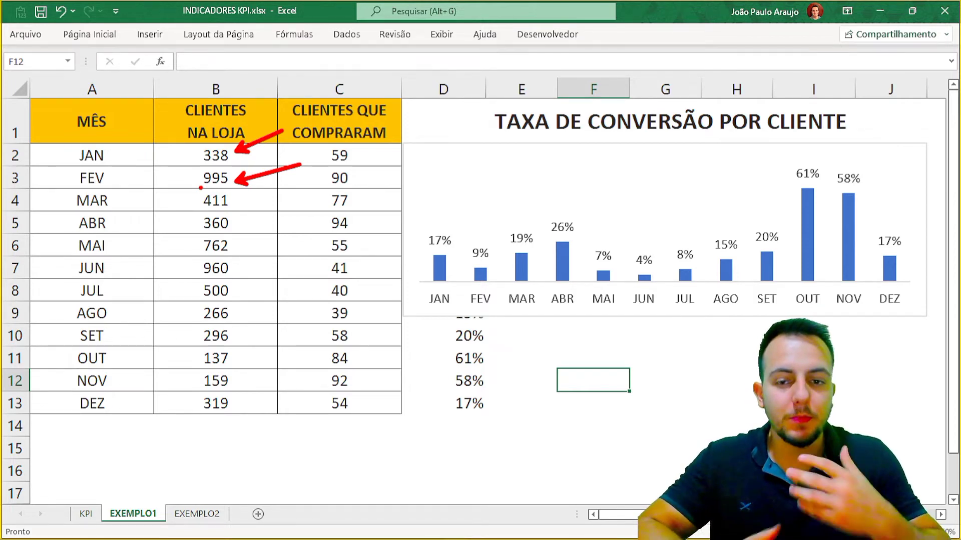
key("e")
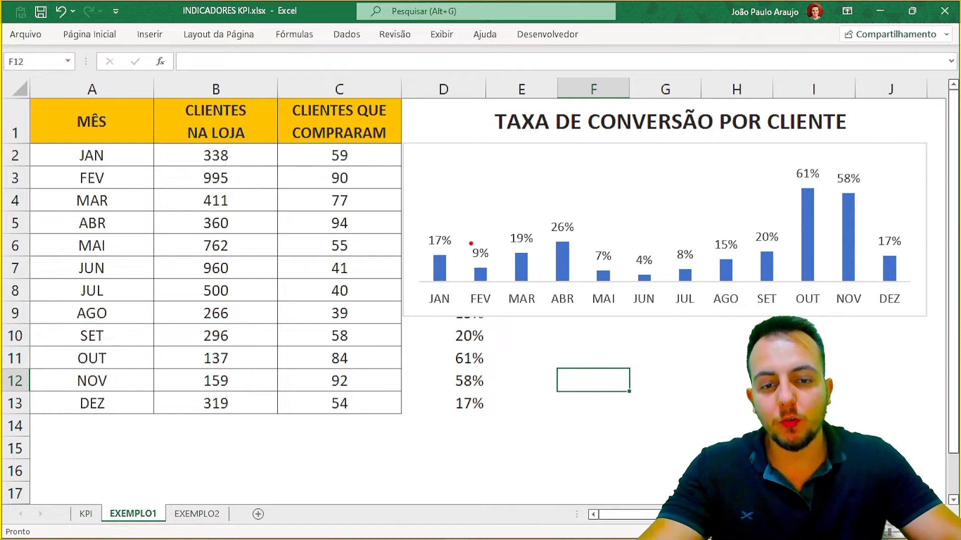
left_click_drag(504, 209, 521, 186)
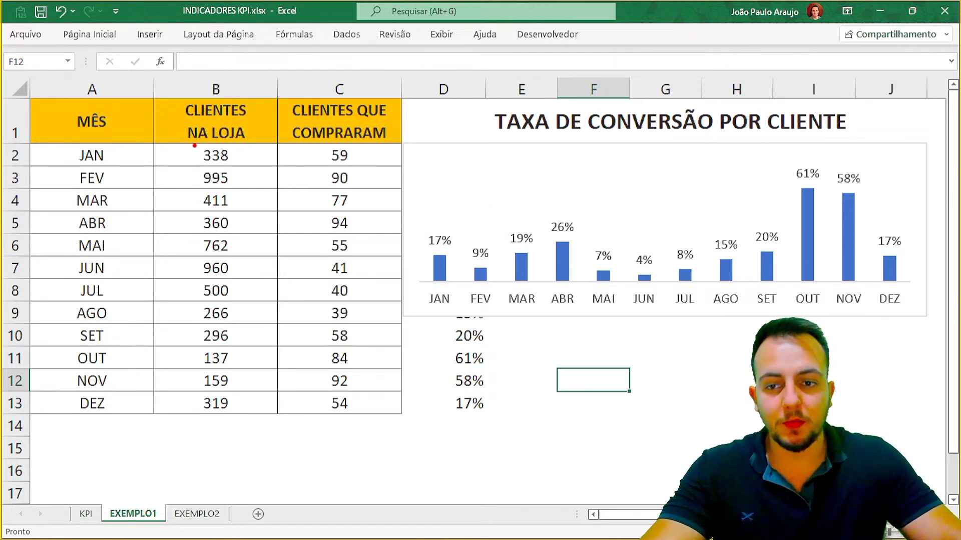
left_click_drag(190, 143, 358, 191)
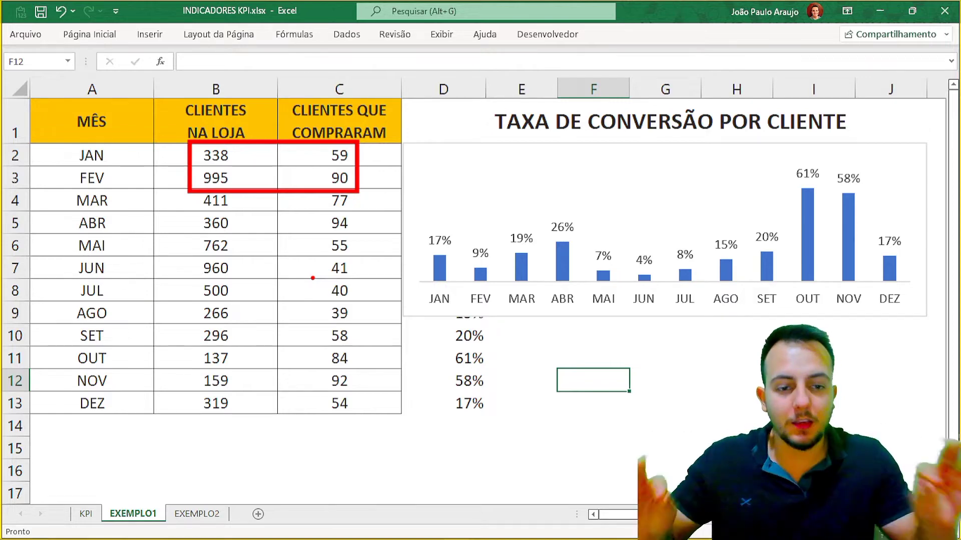
left_click_drag(446, 230, 474, 203)
mouse_move(480, 240)
left_mouse_down()
mouse_move(500, 204)
mouse_move(608, 201)
left_mouse_up()
left_click_drag(613, 241, 649, 210)
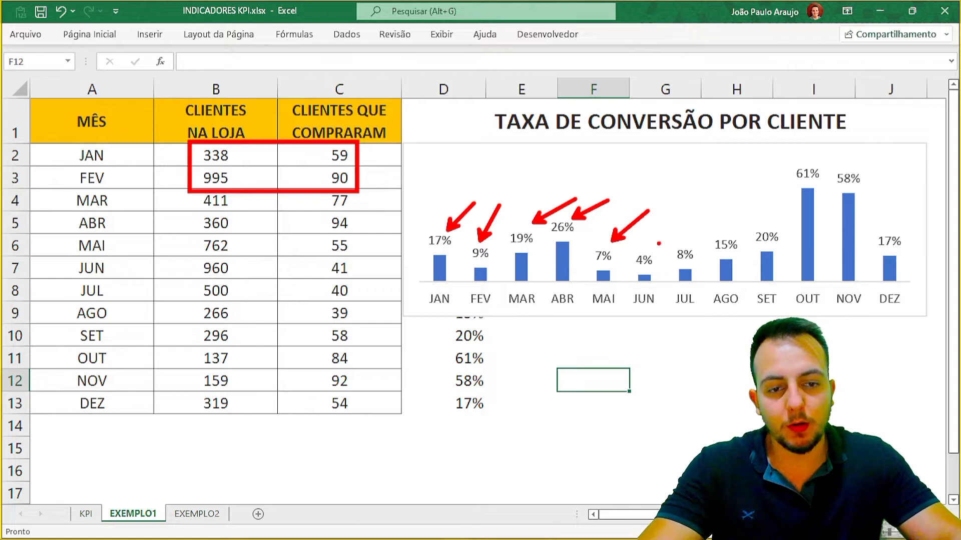
left_click_drag(658, 244, 686, 214)
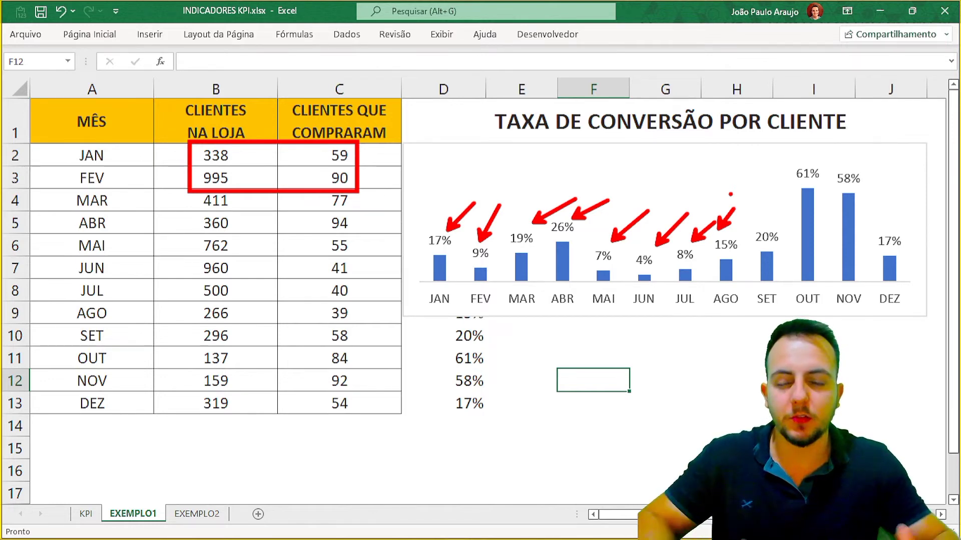
key("Escape")
key("ctrl+2")
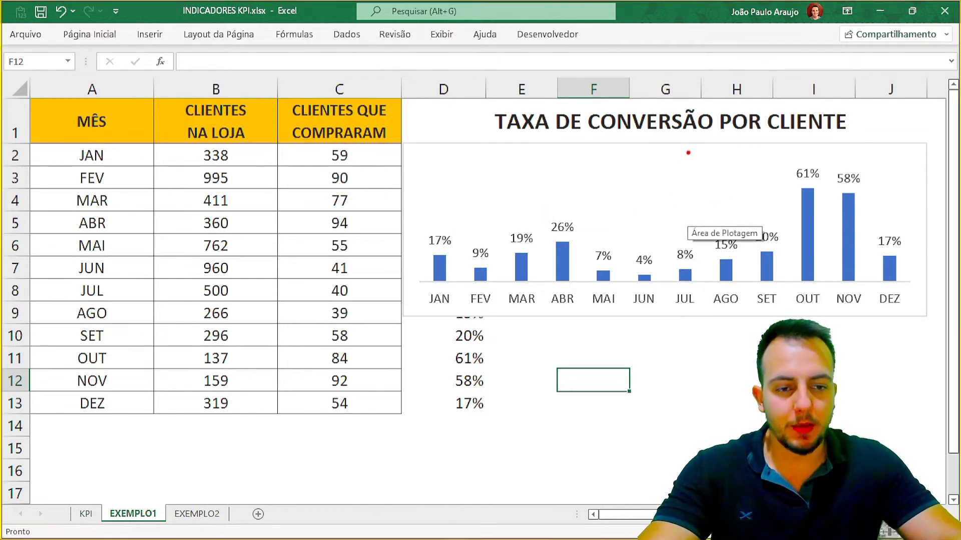
key("Escape")
type("2")
key("Escape")
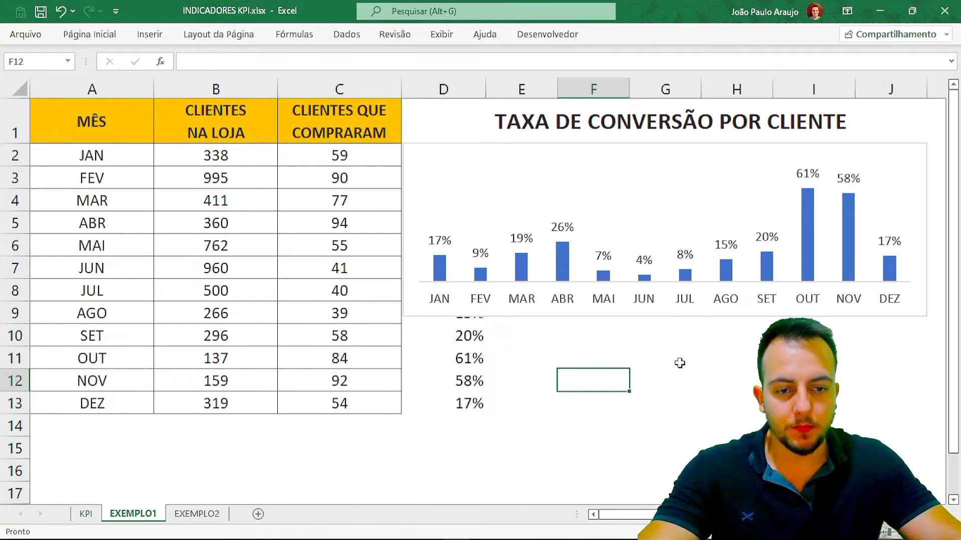
key("ctrl+2")
mouse_move(623, 242)
left_mouse_down()
mouse_move(623, 285)
mouse_move(662, 243)
mouse_move(682, 186)
left_mouse_up()
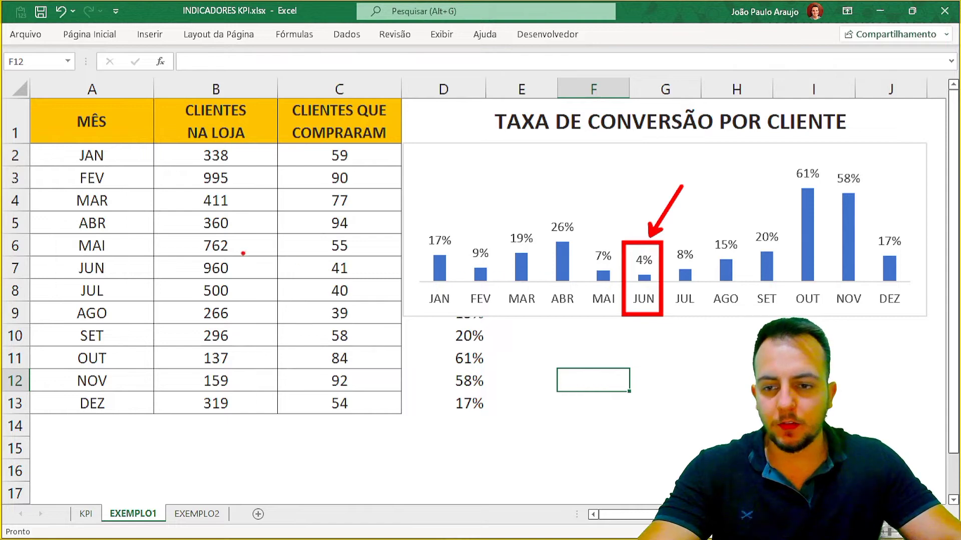
mouse_move(74, 254)
left_mouse_down()
mouse_move(203, 281)
mouse_move(379, 283)
left_mouse_up()
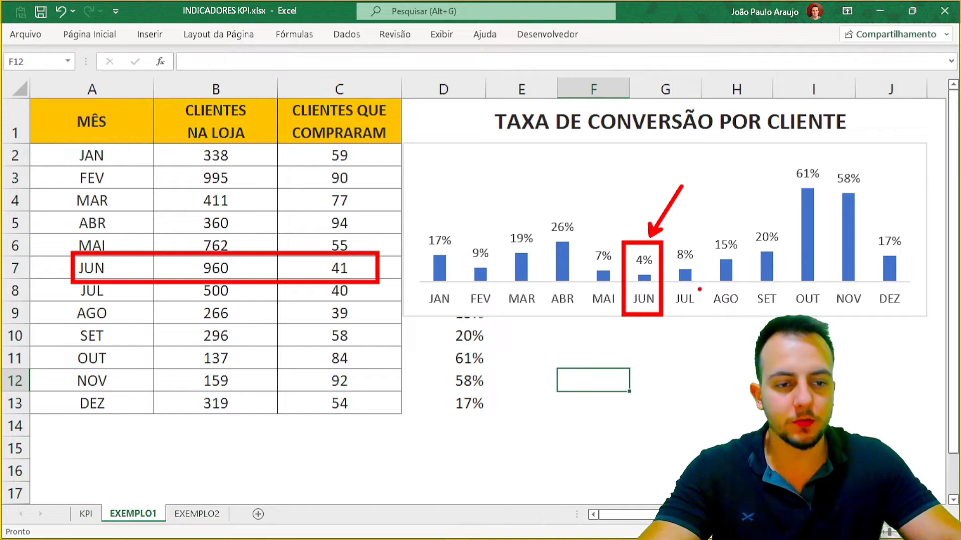
key("ctrl+z")
key("ctrl+z")
key("ctrl+z")
left_click_drag(783, 150, 871, 316)
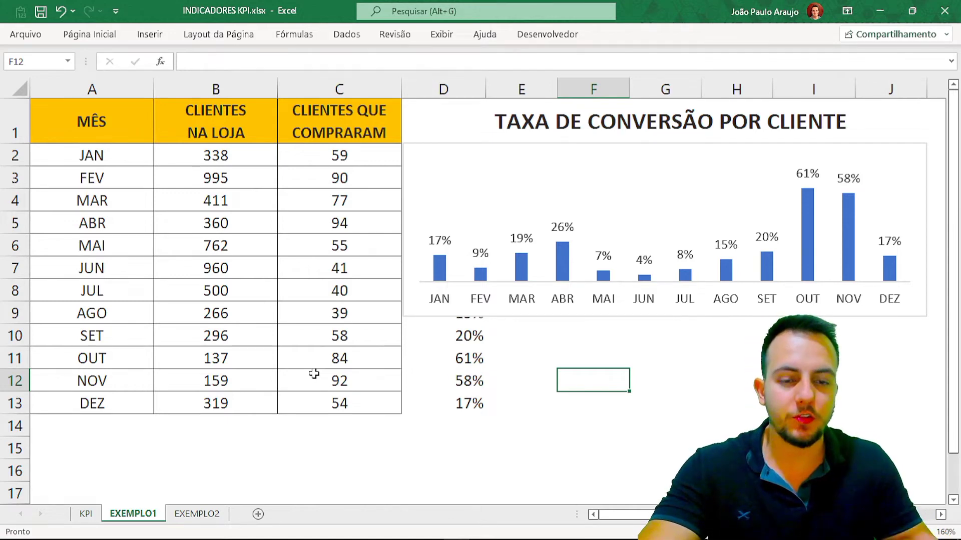
Step: Drag the conversion chart down to around row 16, then select cell G3
left_click(619, 315)
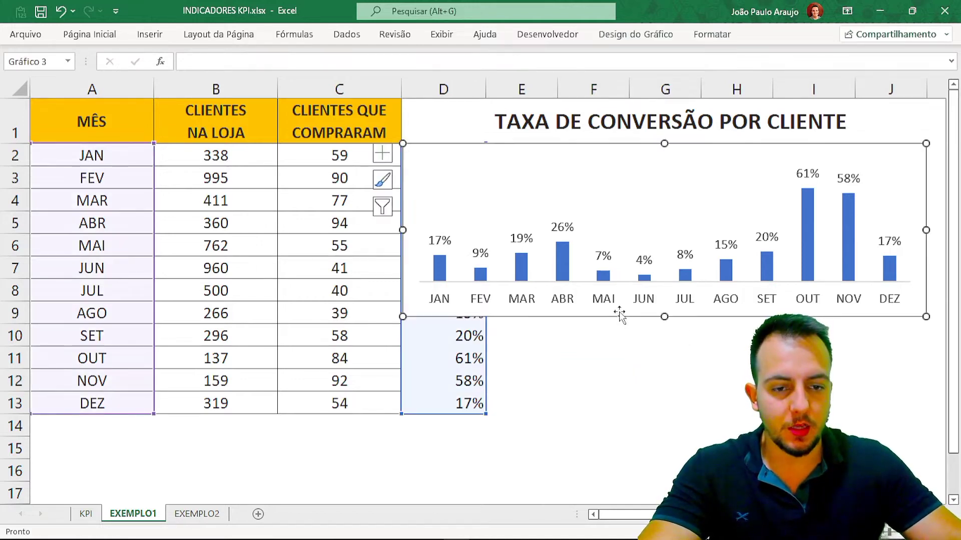
left_click_drag(621, 311, 475, 464)
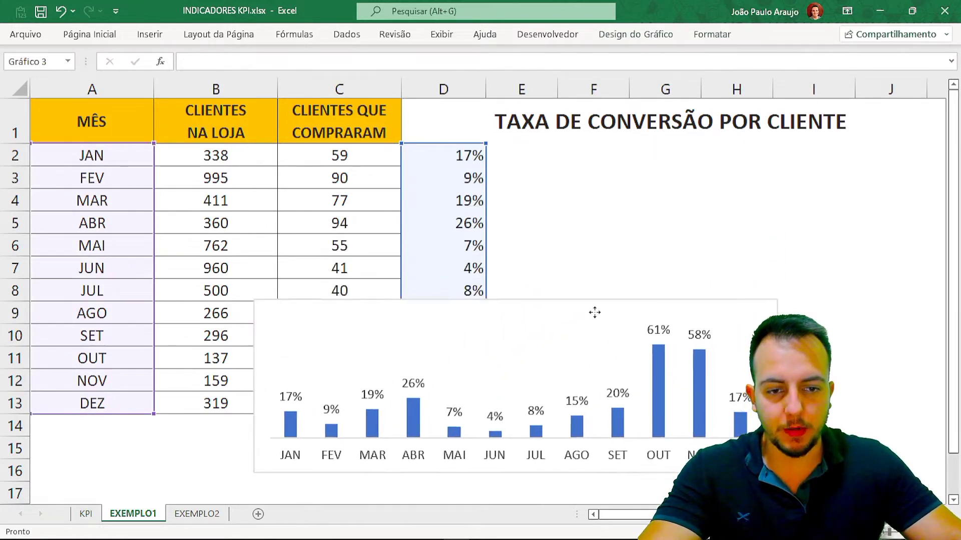
mouse_move(594, 314)
left_mouse_down()
mouse_move(365, 439)
mouse_move(356, 475)
left_mouse_up()
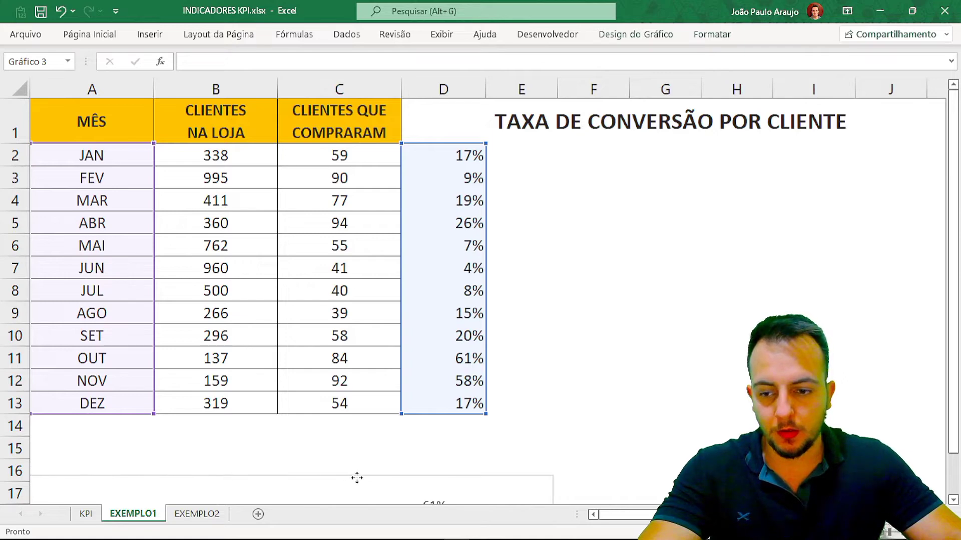
left_click(614, 311)
left_click(643, 179)
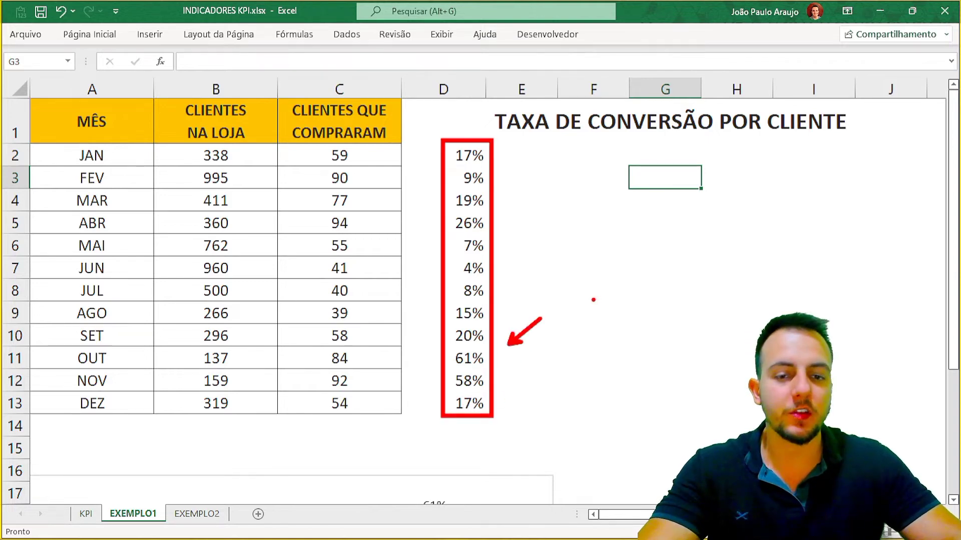
key("Escape")
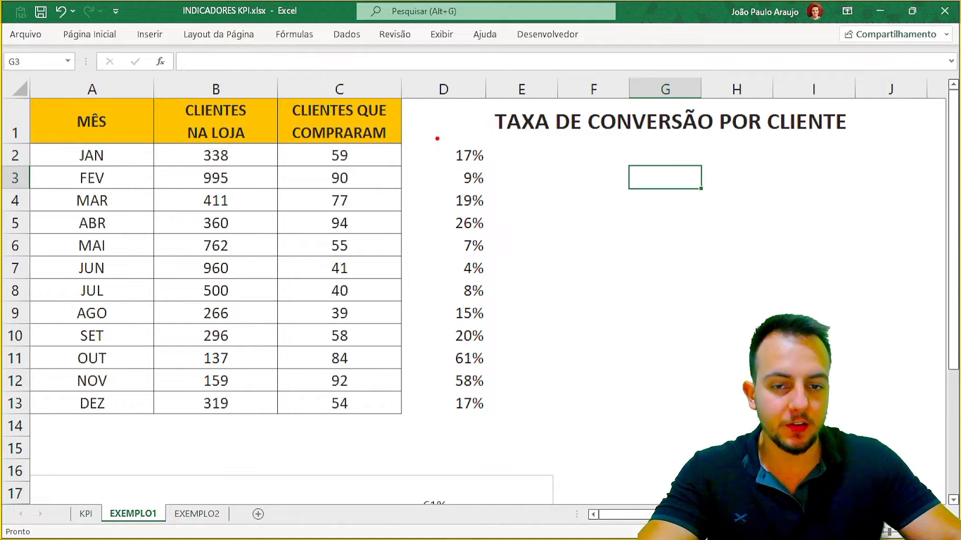
left_click_drag(438, 138, 497, 417)
left_click_drag(506, 379, 542, 353)
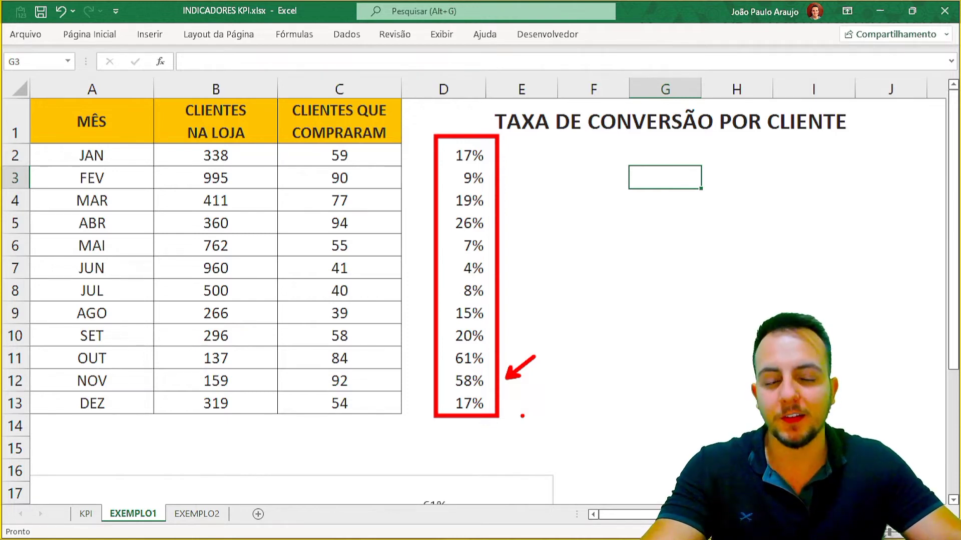
Step: Enter =MÉDIA(D2:D13) in D14, showing the 22% average conversion rate
left_click(458, 432)
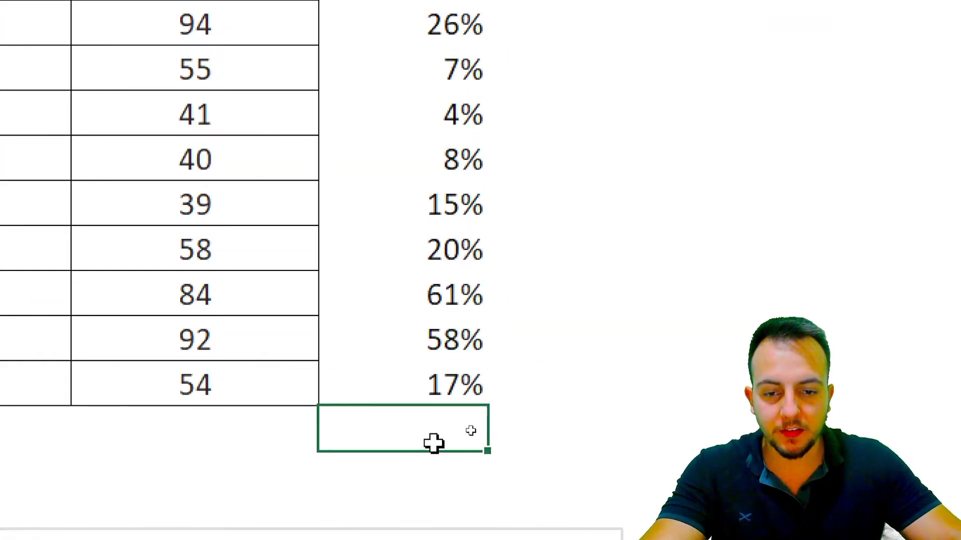
type("=")
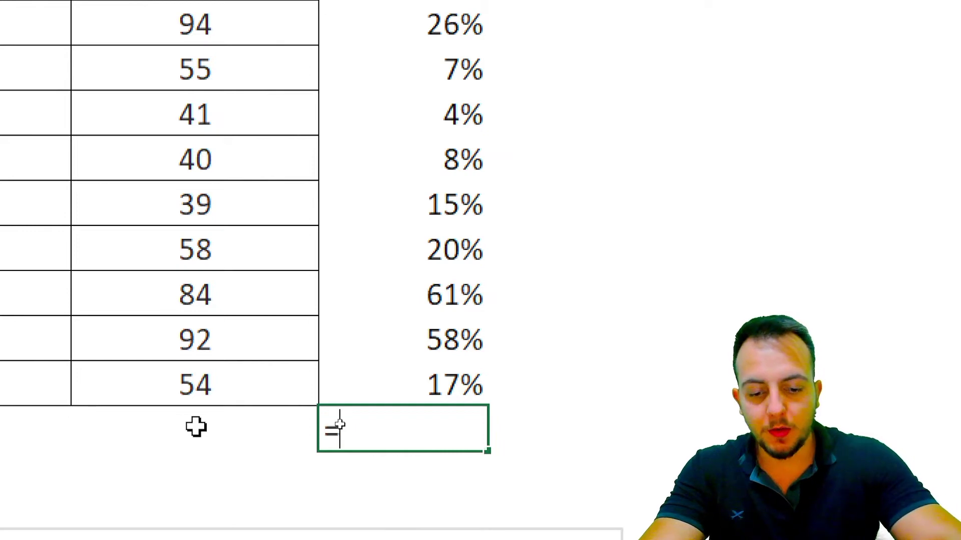
type("MÉD")
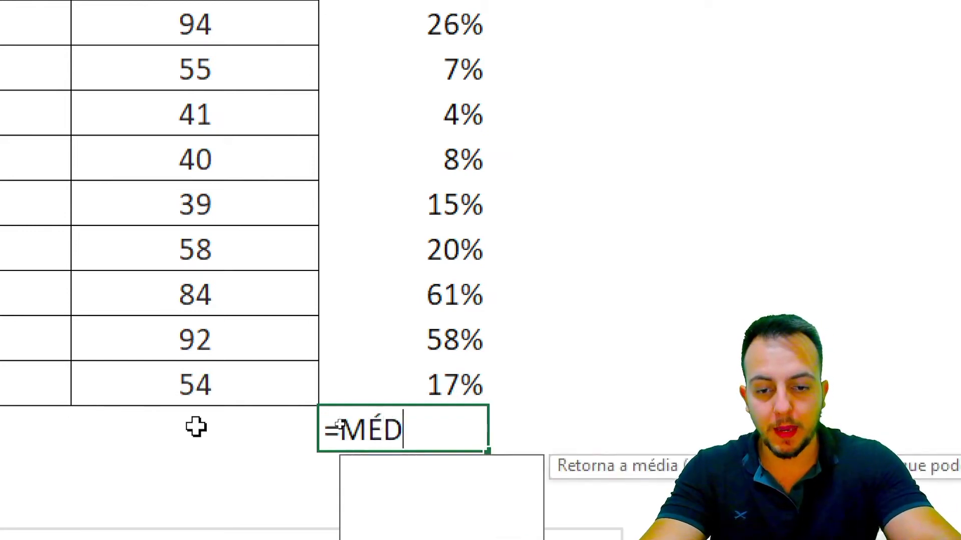
type("IA")
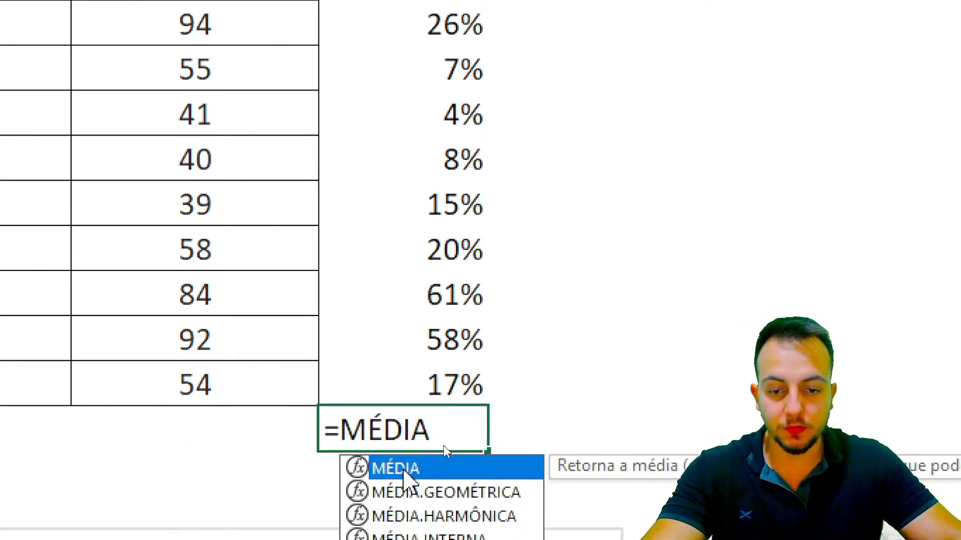
double_click(403, 470)
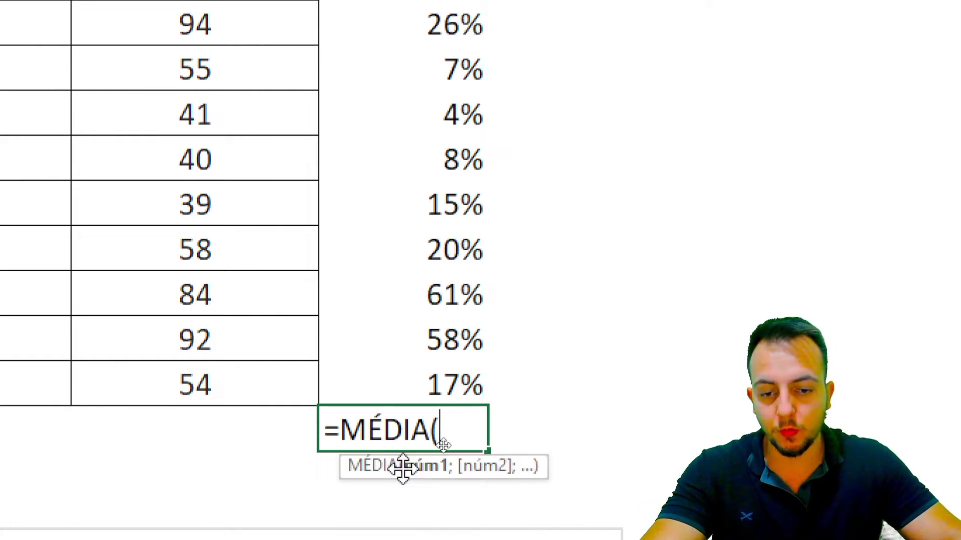
left_click_drag(454, 377, 442, 67)
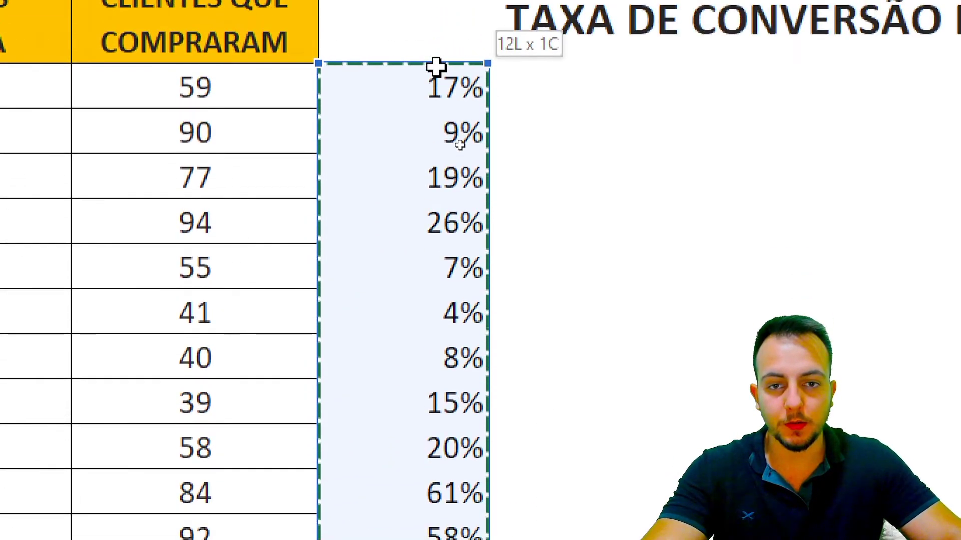
left_click_drag(442, 67, 431, 80)
scroll(260, 412, "down", 1)
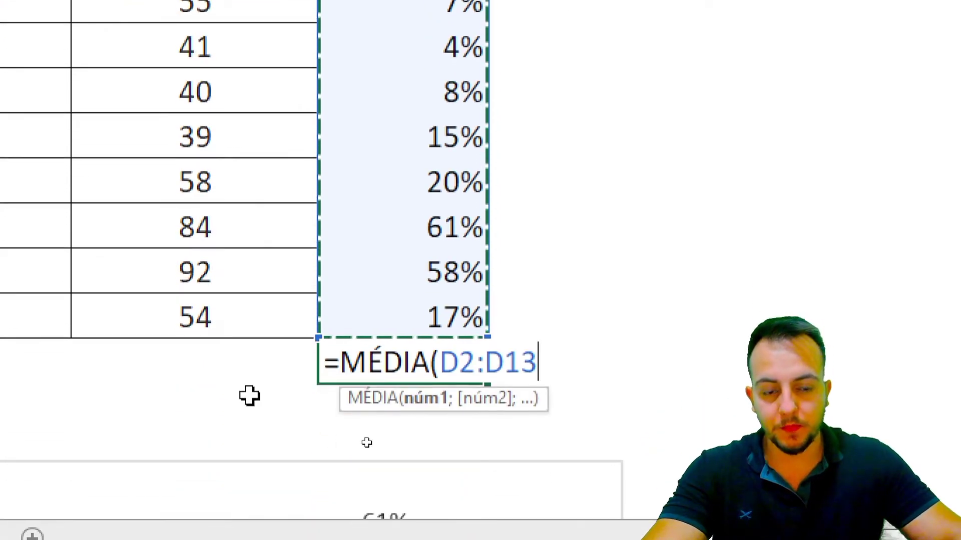
type(")")
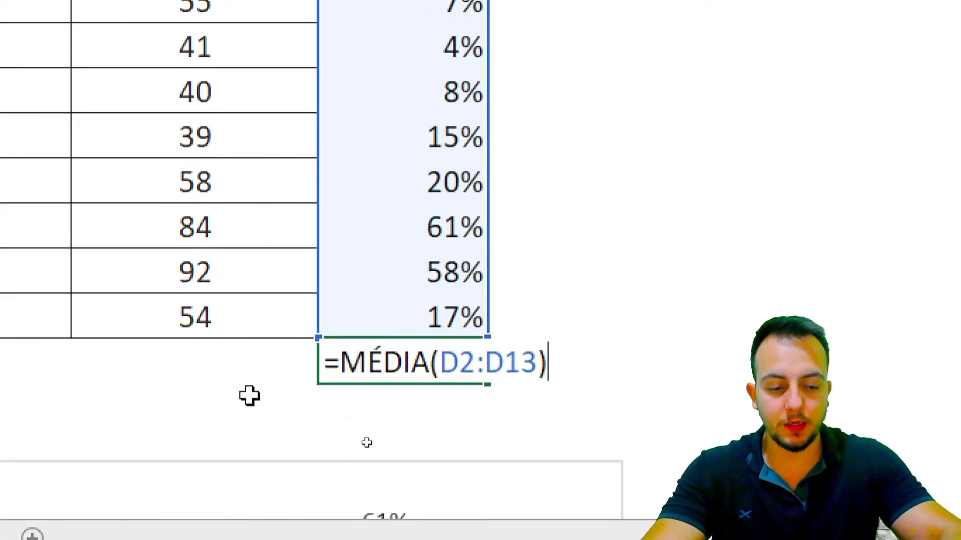
key("Return")
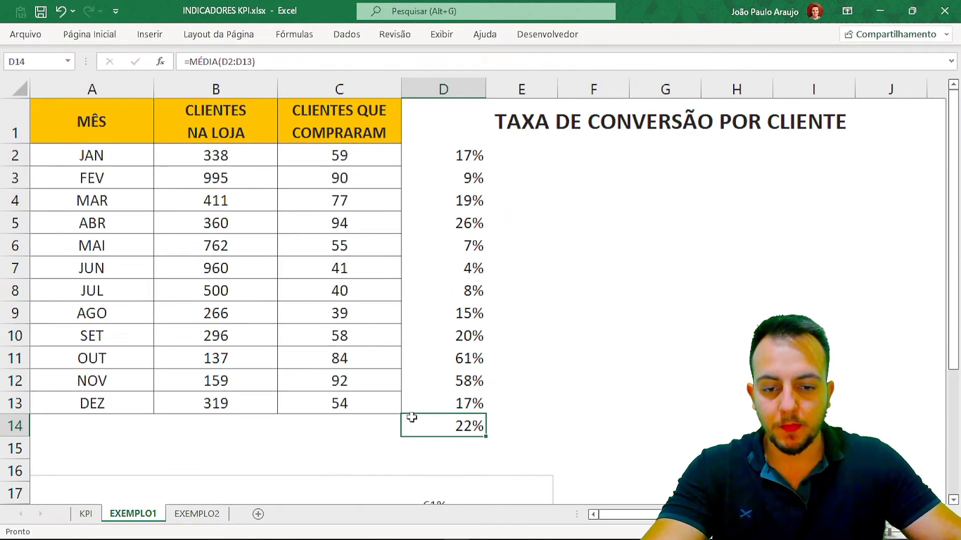
left_click(92, 39)
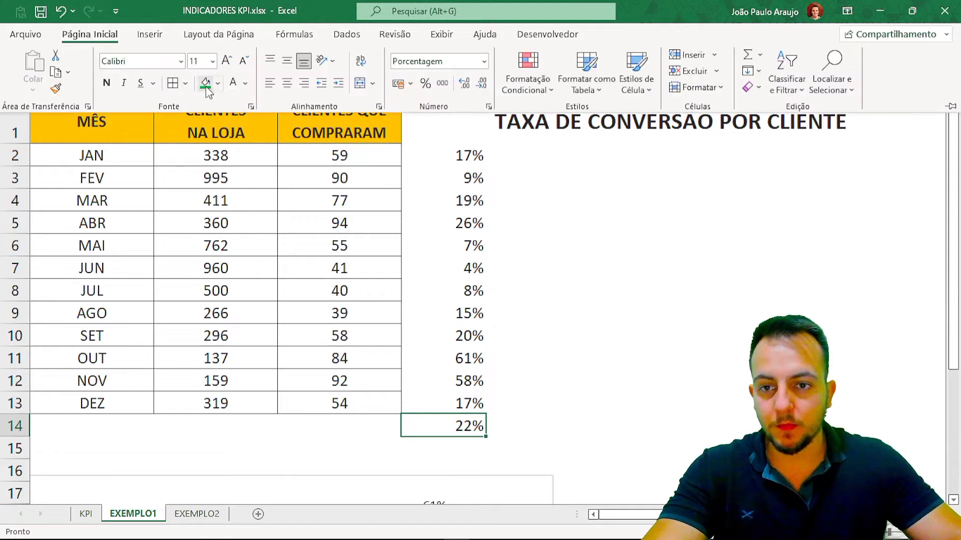
left_click(217, 85)
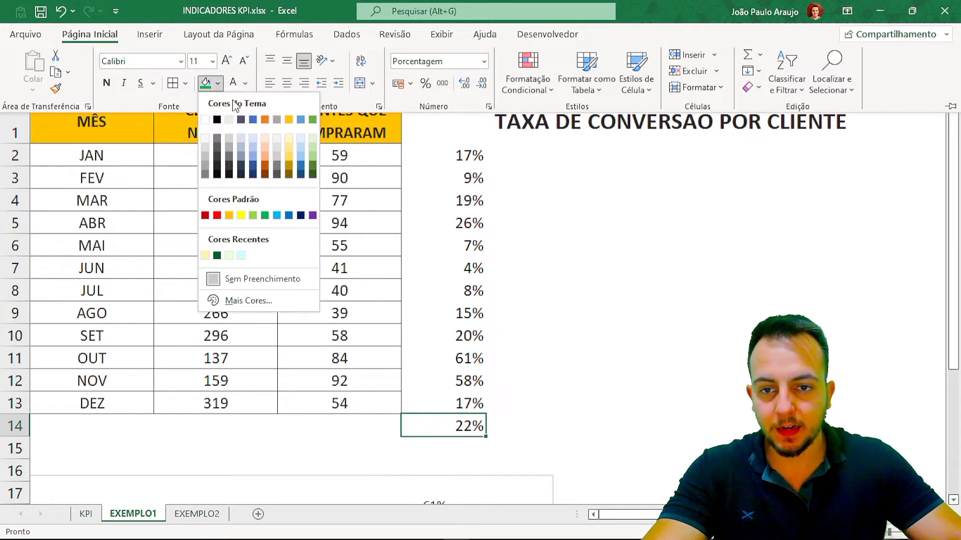
left_click(291, 157)
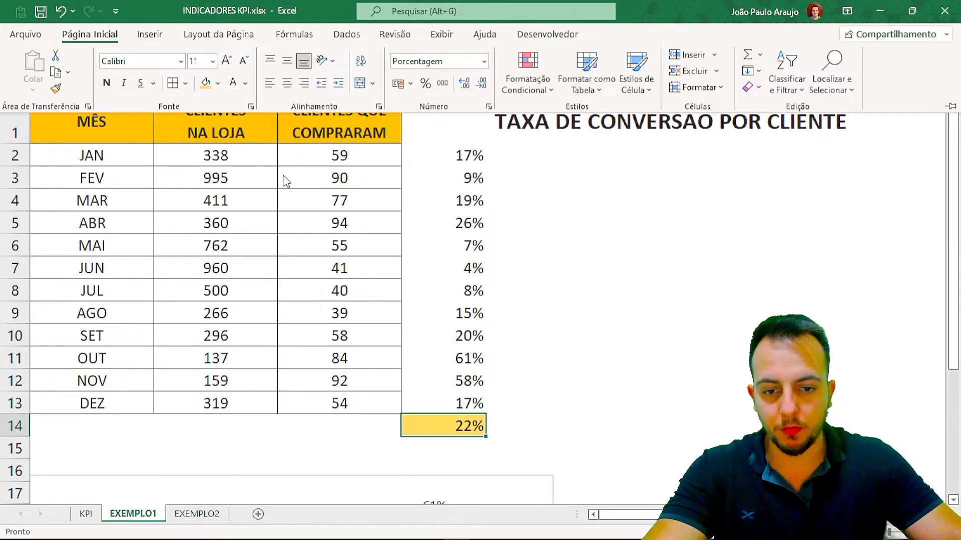
left_click(106, 83)
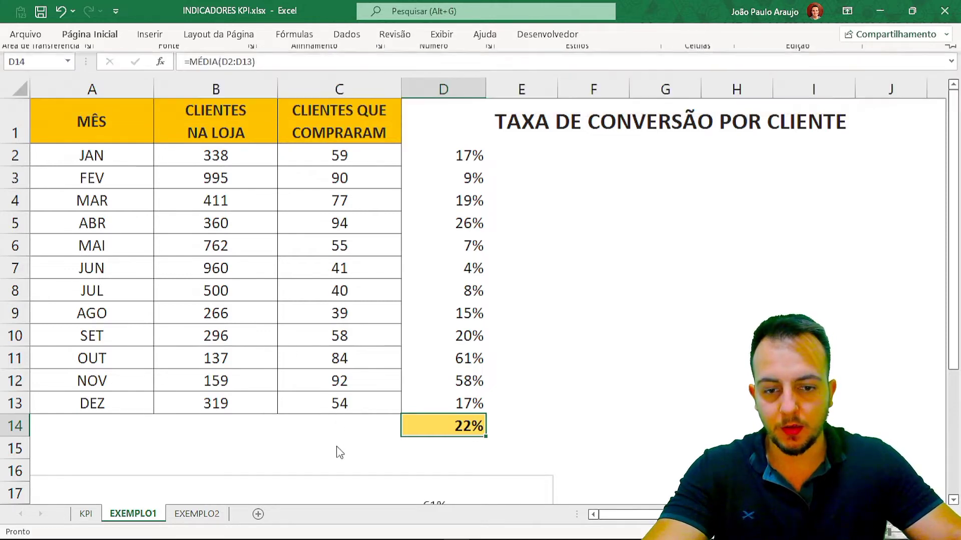
left_click(336, 450)
left_click(476, 426)
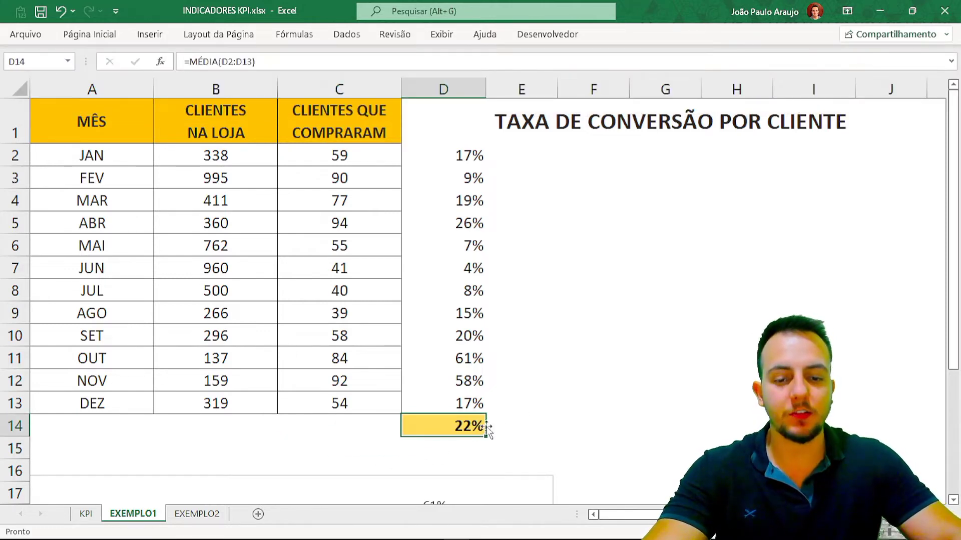
left_click(527, 405)
left_click(549, 311)
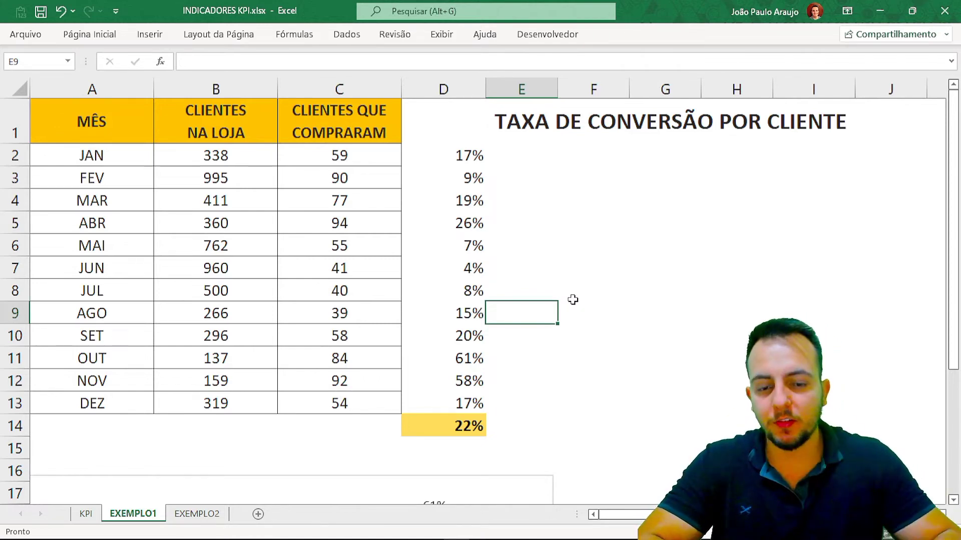
Step: Insert a text box below the TAXA DE CONVERSÃO POR CLIENTE title, right of the table
left_click(150, 34)
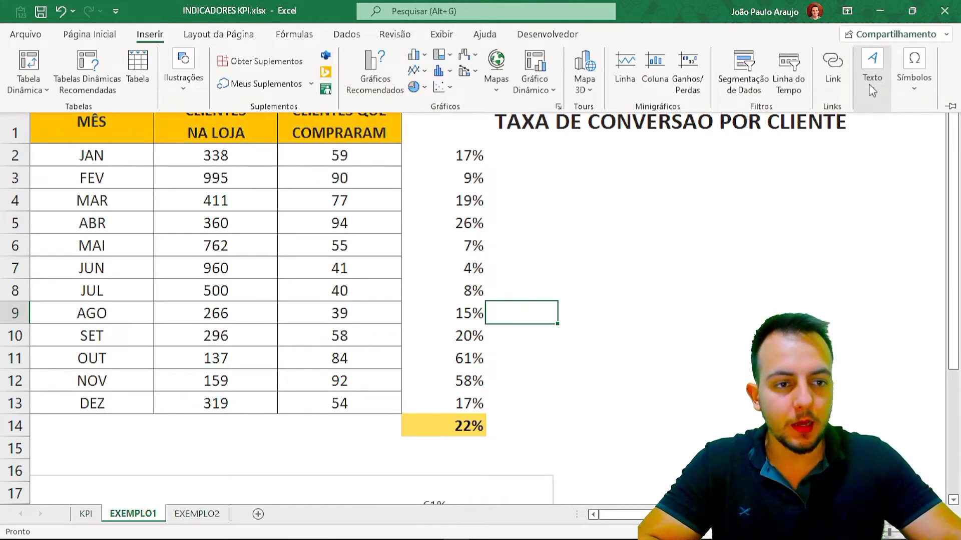
left_click(872, 90)
left_click(780, 143)
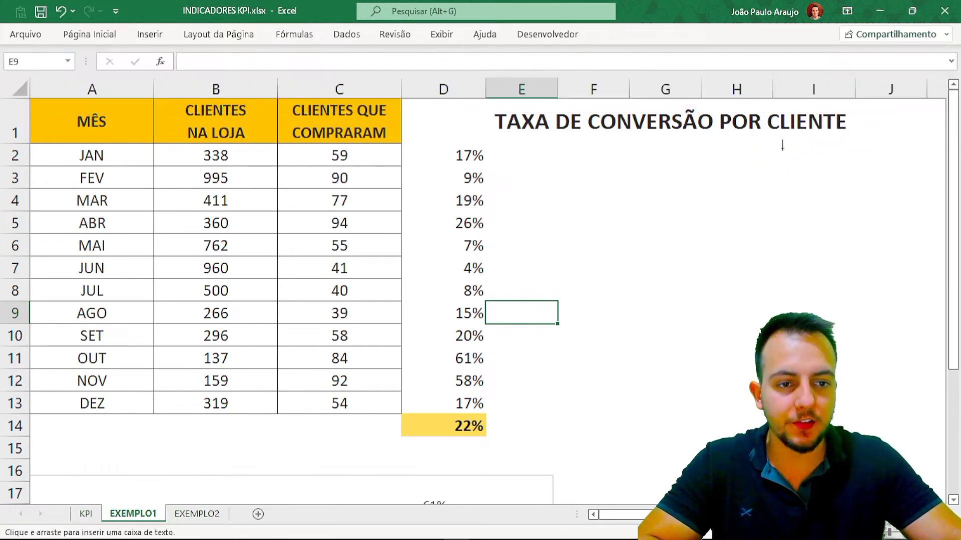
left_click_drag(589, 164, 779, 248)
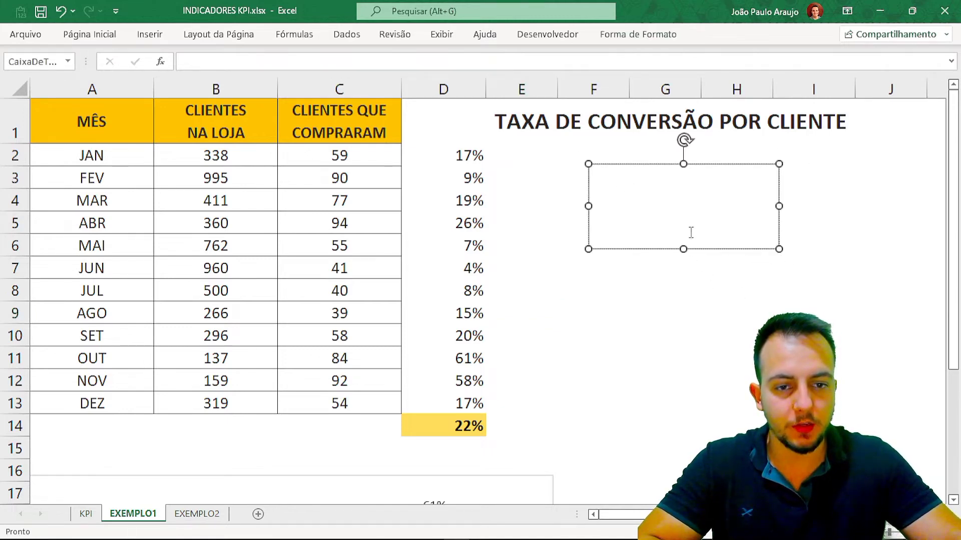
Step: Clear the stray percent sign from the text box and nudge it slightly left and up
left_click(639, 240)
type("2")
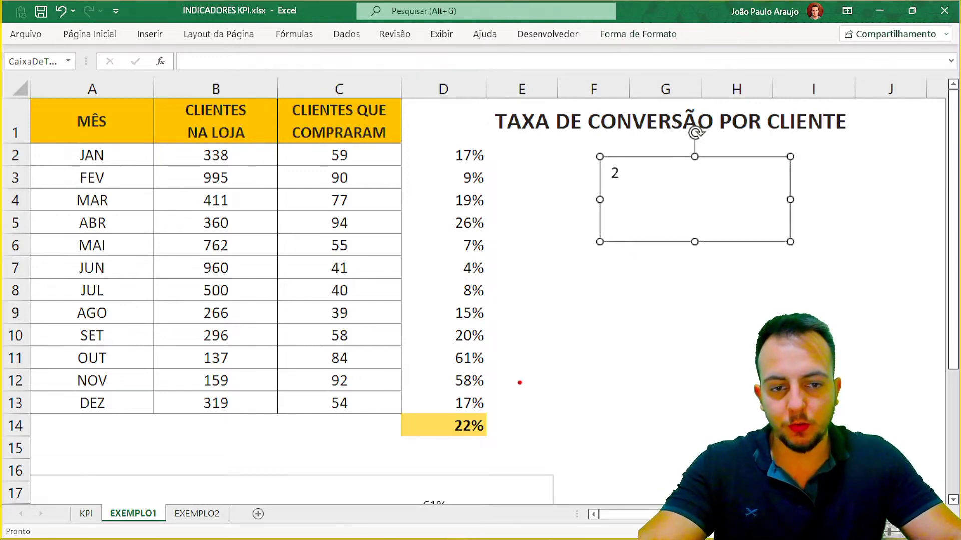
left_click_drag(455, 403, 582, 210)
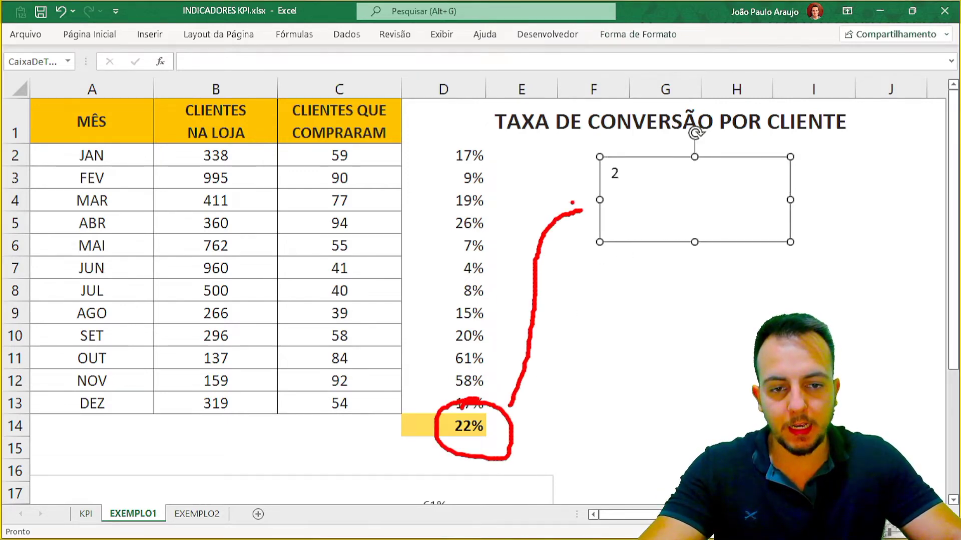
key("Escape")
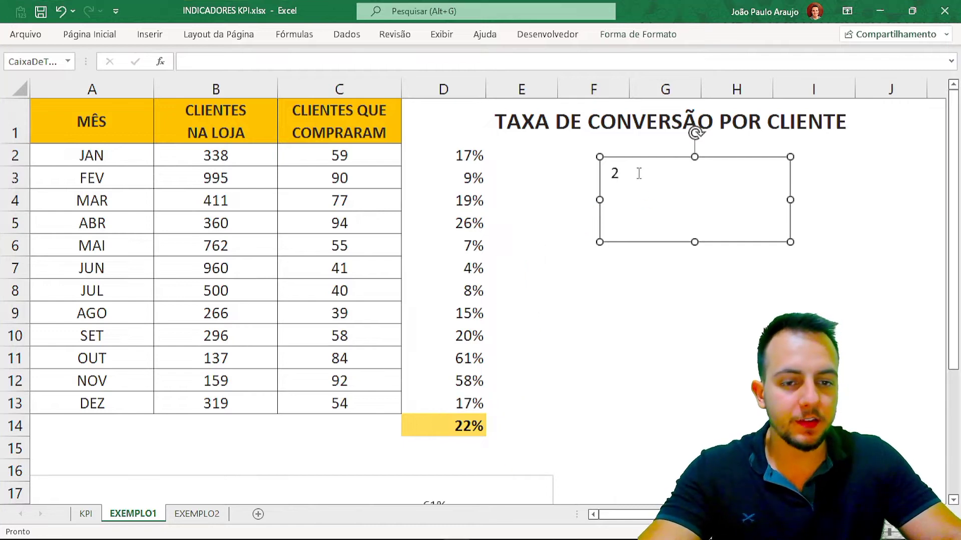
type("2%")
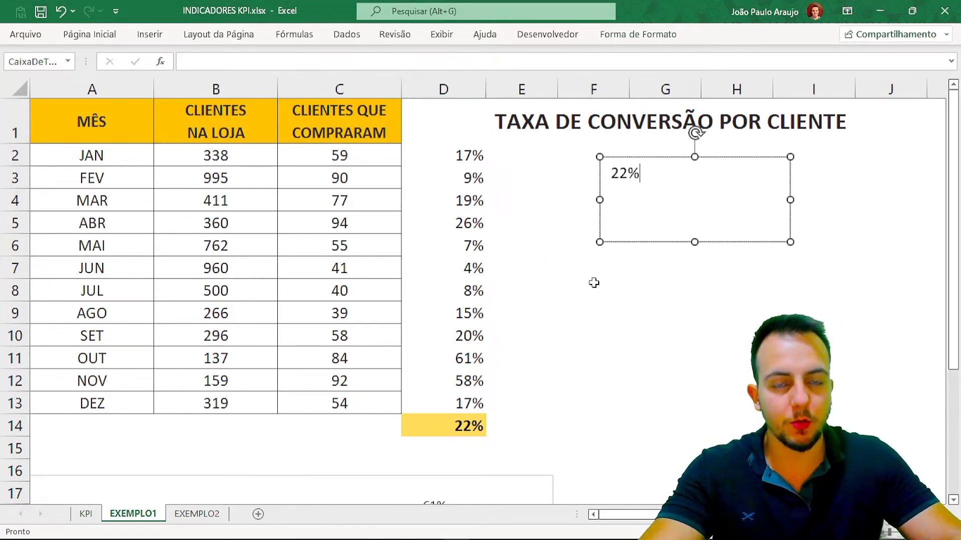
key("BackSpace")
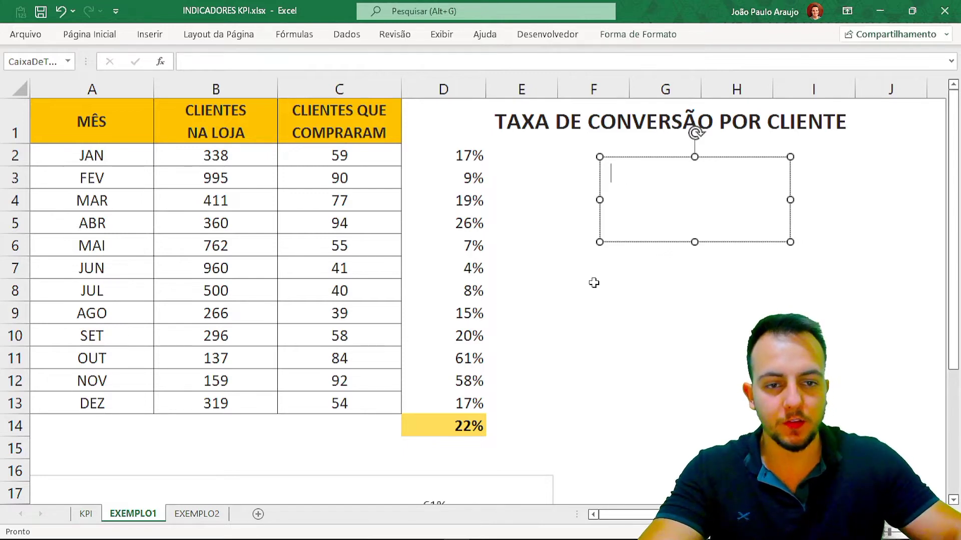
left_click(594, 283)
left_click(613, 240)
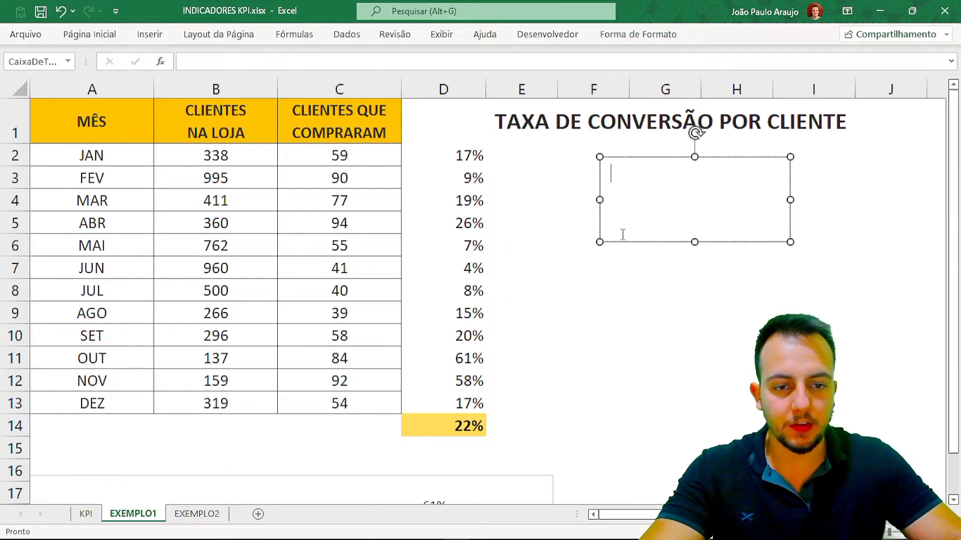
left_click_drag(622, 158, 595, 154)
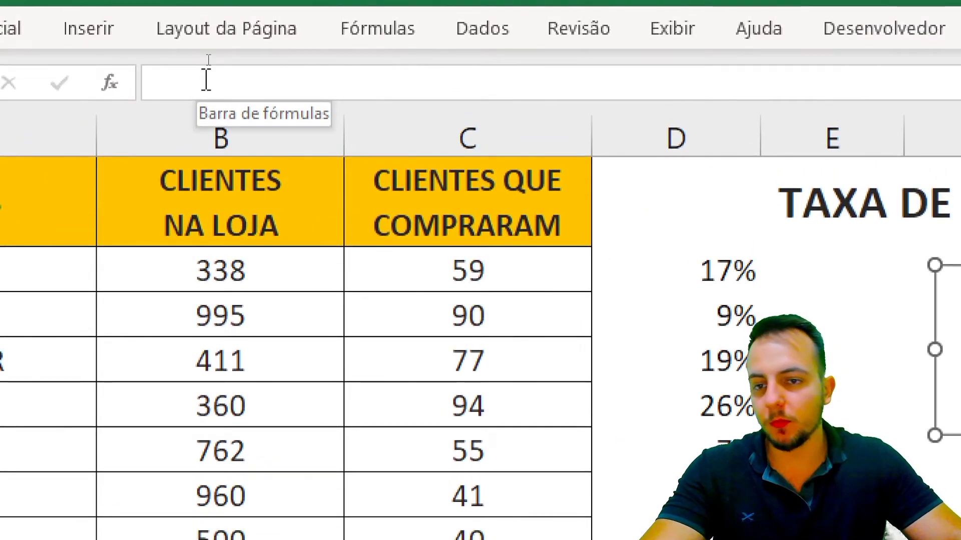
Step: Link the text box to =$D$14 so it displays the 22% average conversion rate
left_click(206, 79)
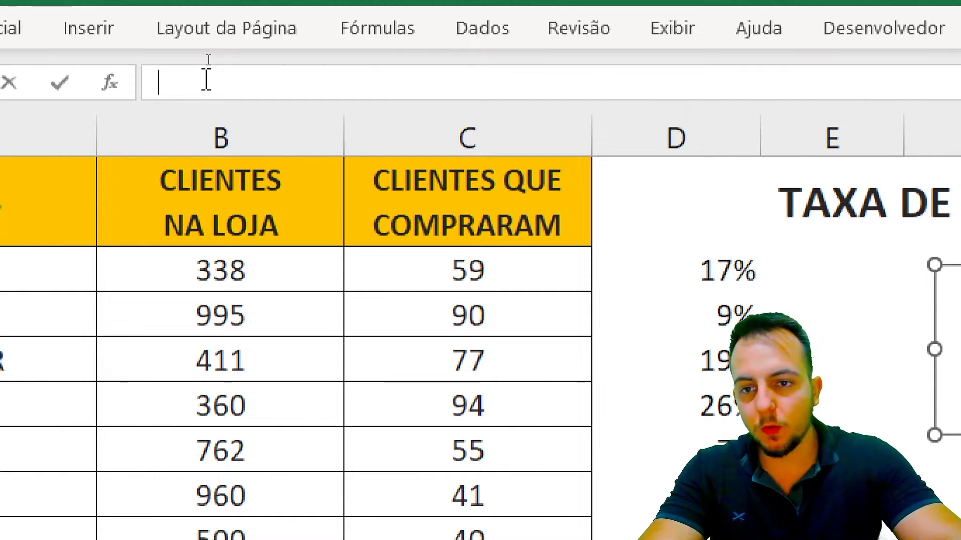
type("=")
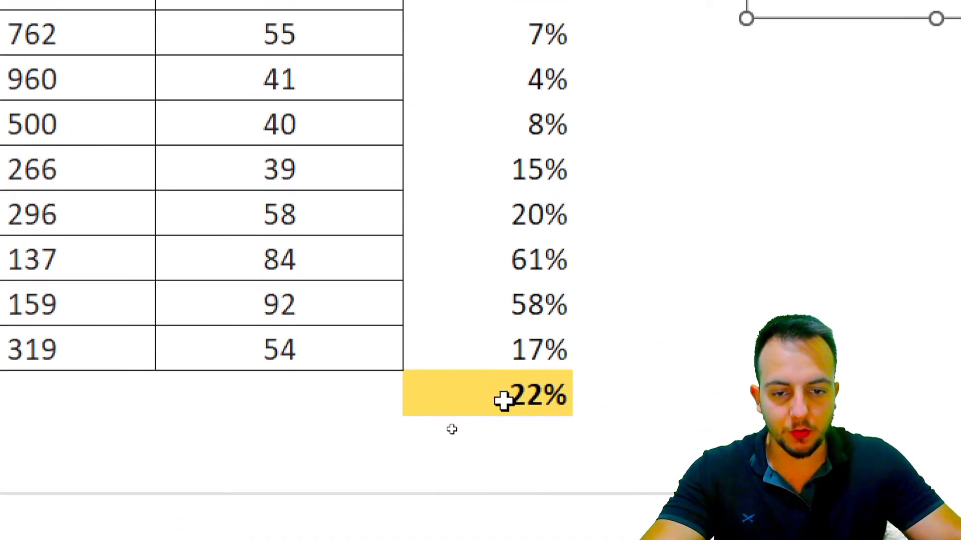
left_click(515, 395)
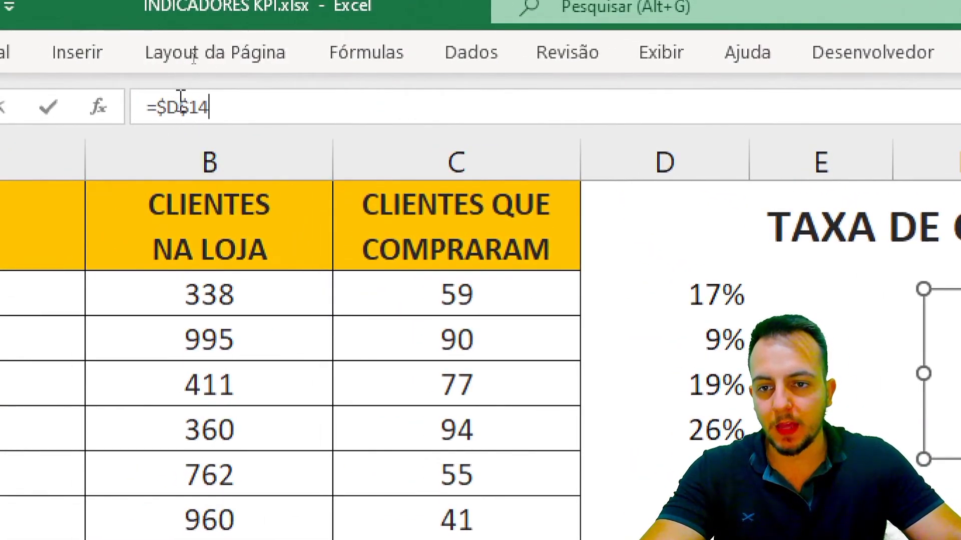
mouse_move(222, 110)
left_mouse_down()
mouse_move(155, 107)
mouse_move(197, 110)
left_mouse_up()
left_click(210, 116)
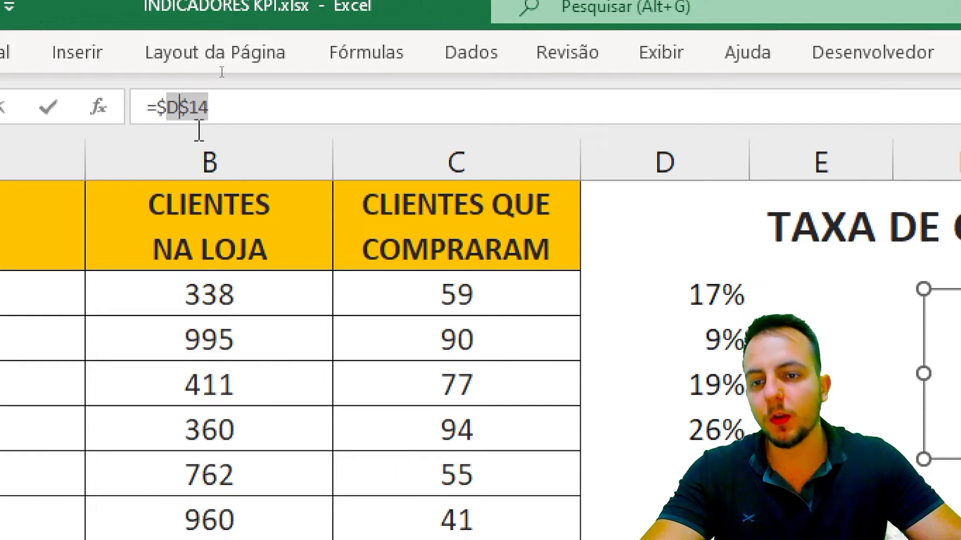
left_click(240, 108)
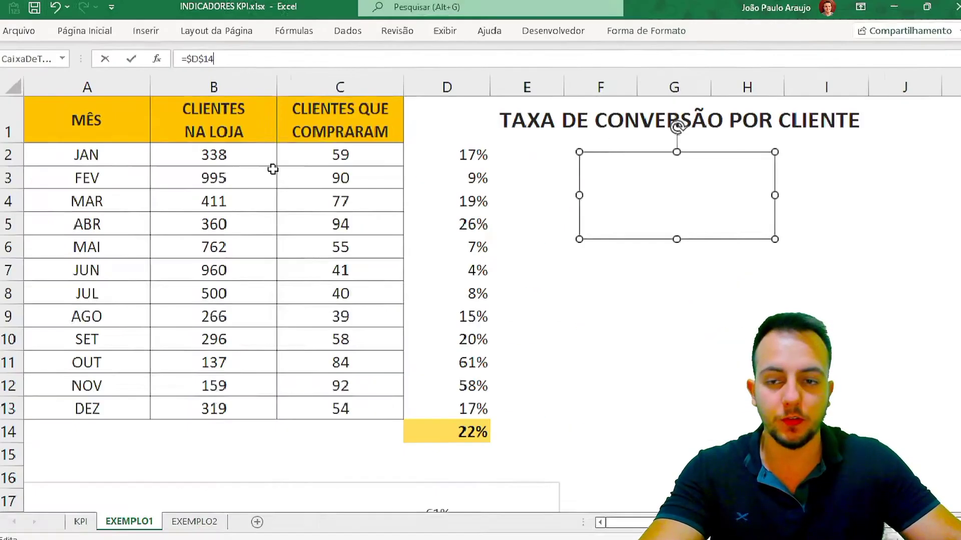
key("Return")
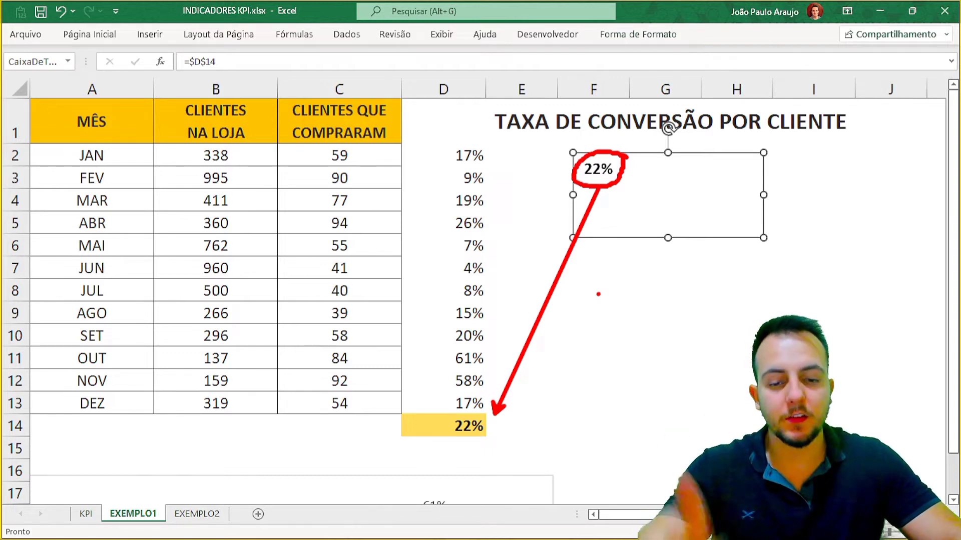
Step: Test the link by entering JOÃO in D14, then undo to restore the 22% average
left_click(593, 290)
left_click(463, 425)
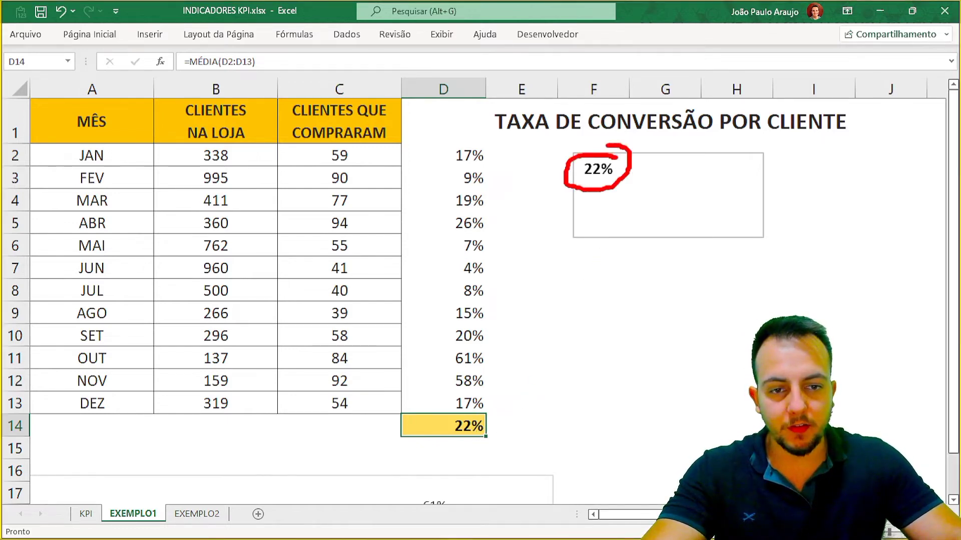
left_click_drag(617, 157, 554, 184)
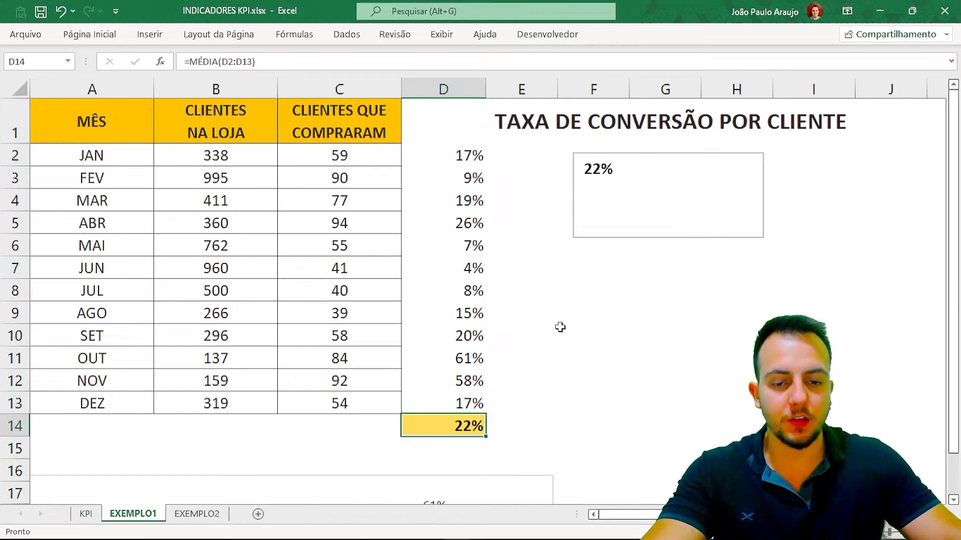
type("JOÃ")
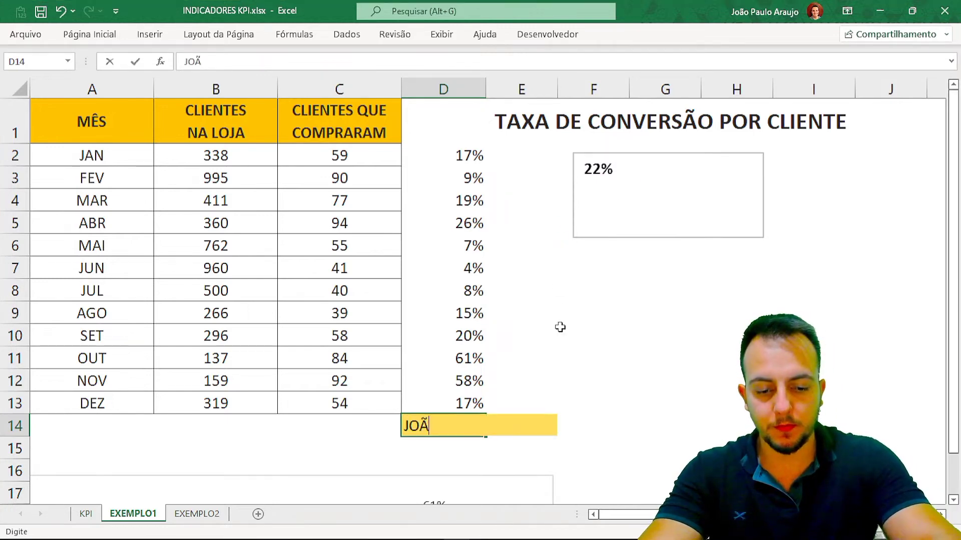
type("O")
key("Return")
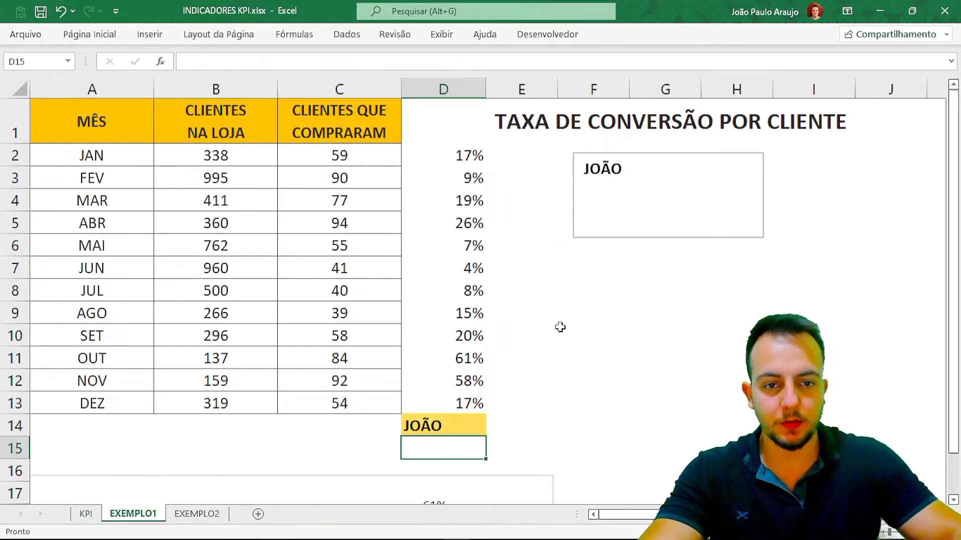
mouse_move(626, 151)
left_mouse_down()
mouse_move(593, 191)
mouse_move(563, 153)
left_mouse_up()
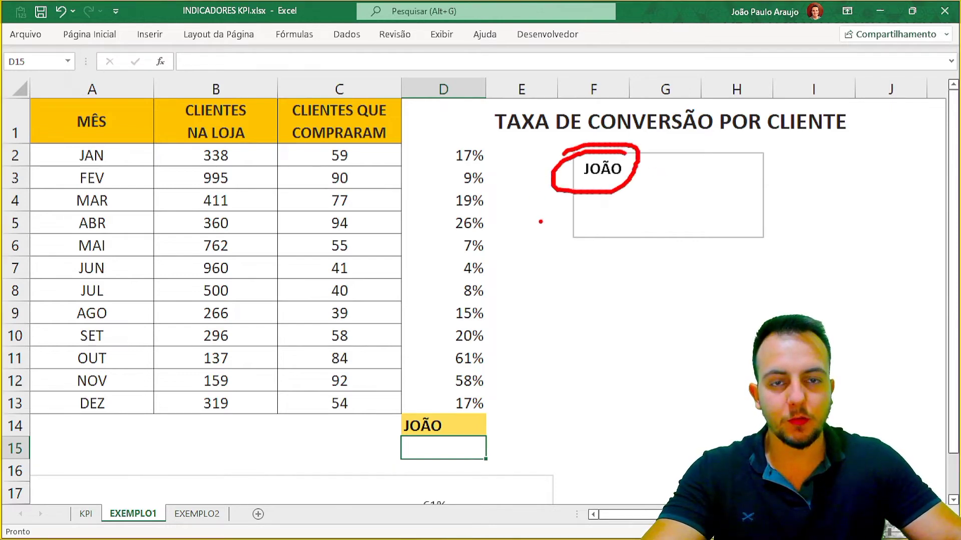
left_click_drag(490, 423, 593, 203)
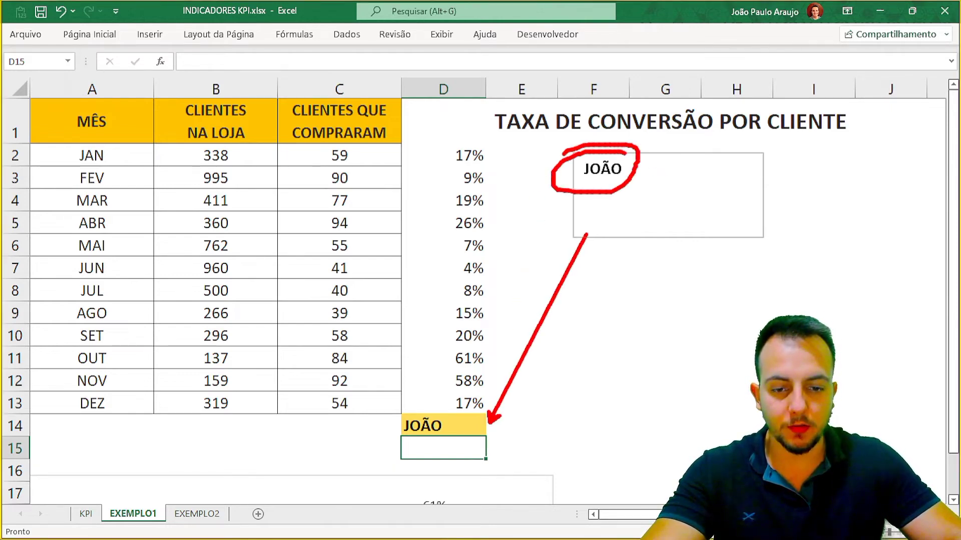
key("Escape")
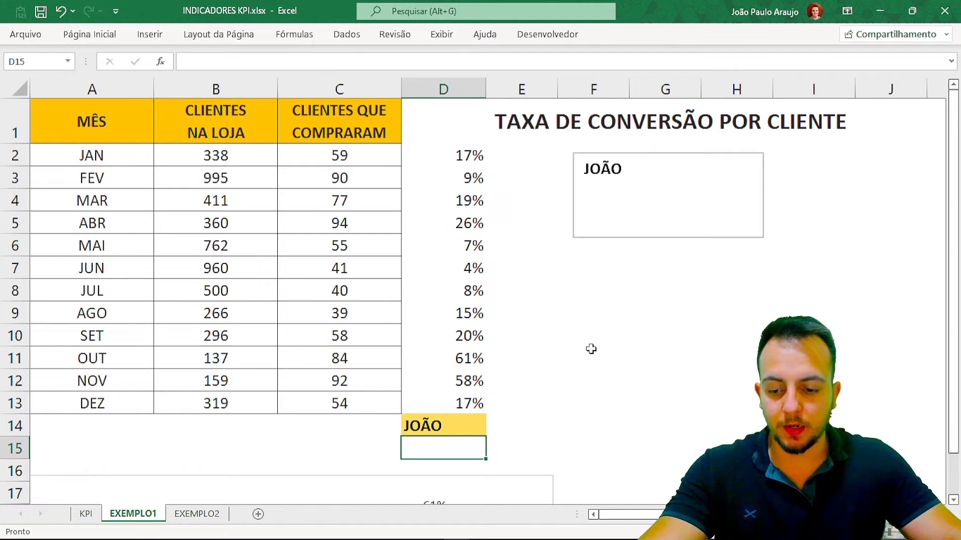
key("ctrl+z")
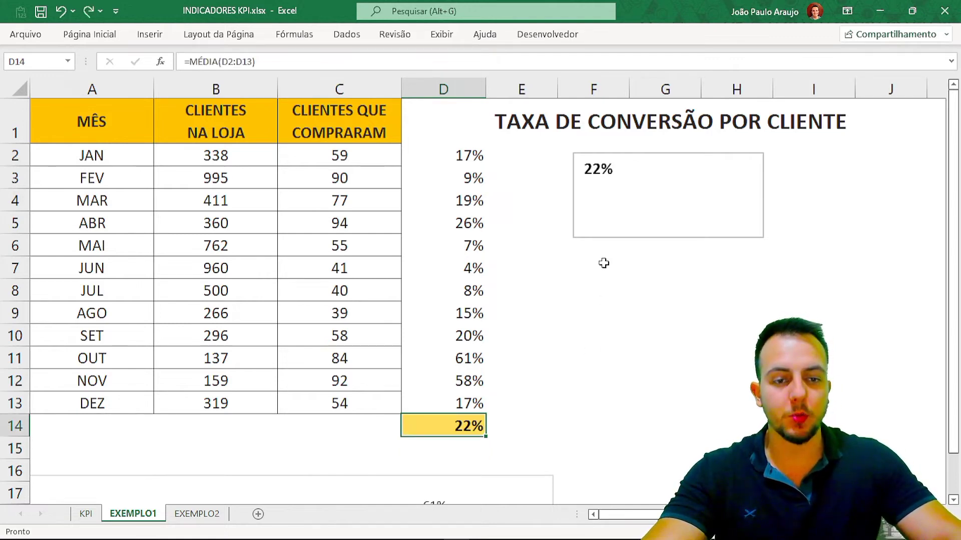
Step: Move the linked 22% text box slightly down and to the right
left_click(620, 239)
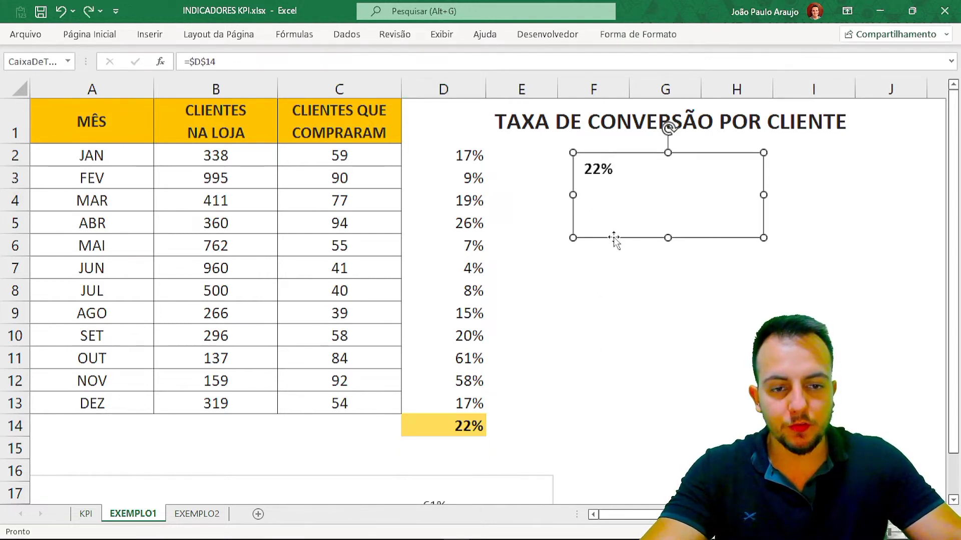
mouse_move(615, 239)
left_mouse_down()
mouse_move(617, 255)
mouse_move(605, 263)
left_mouse_up()
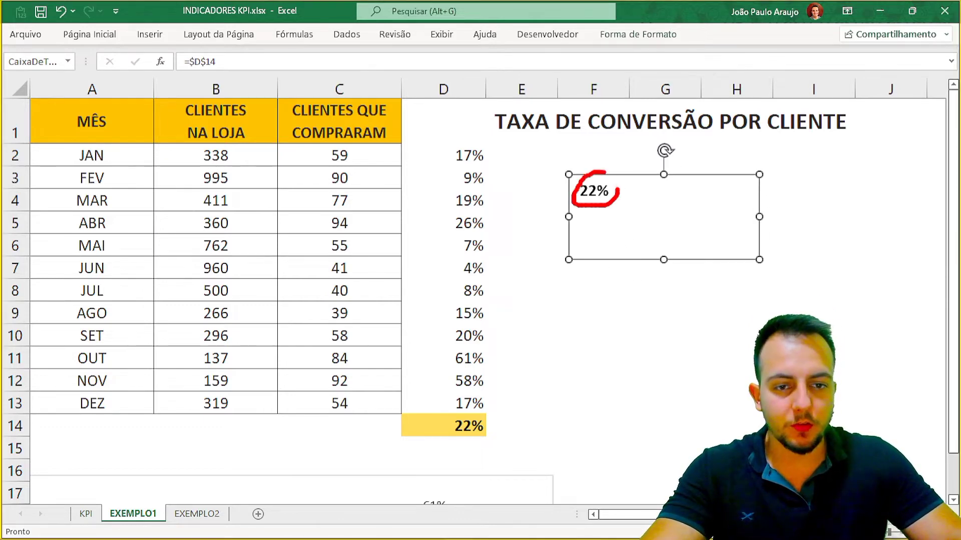
left_click_drag(618, 189, 565, 173)
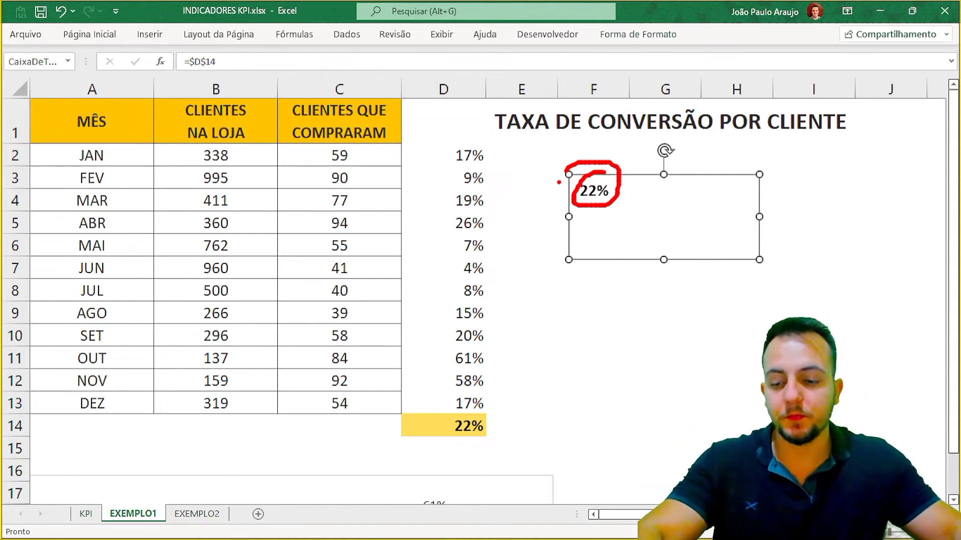
key("Escape")
Step: Enlarge the 22% with five font-size increases and centre it vertically and horizontally
left_click(628, 177)
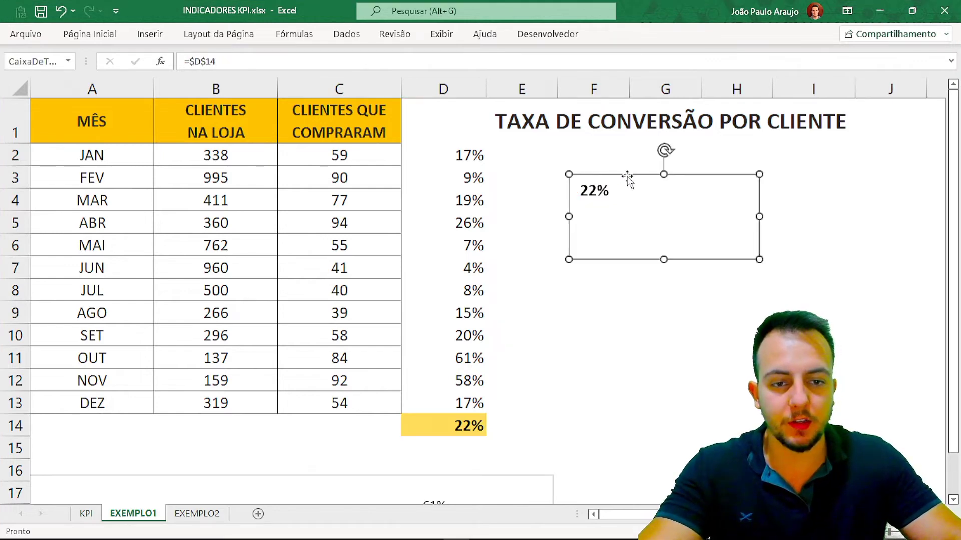
left_click(90, 34)
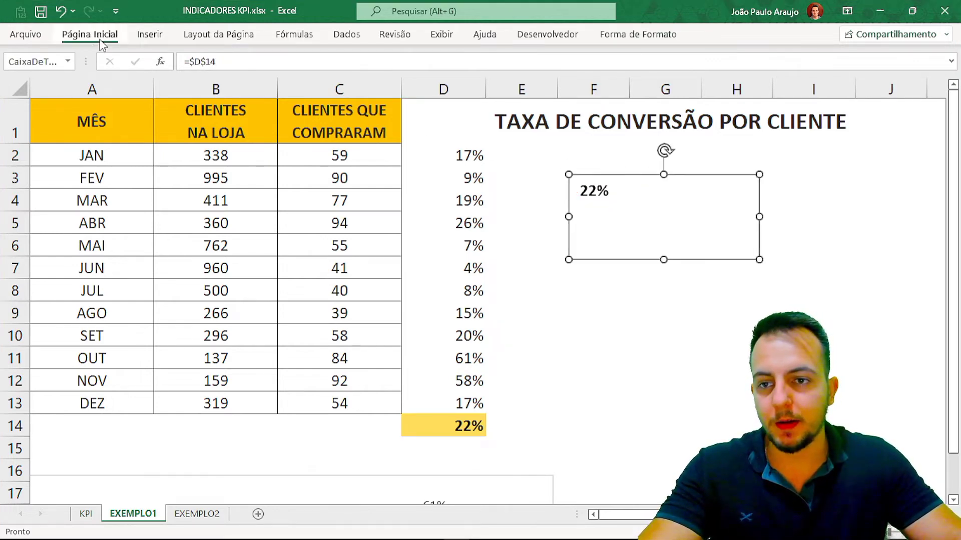
left_click(229, 63)
left_click(229, 63)
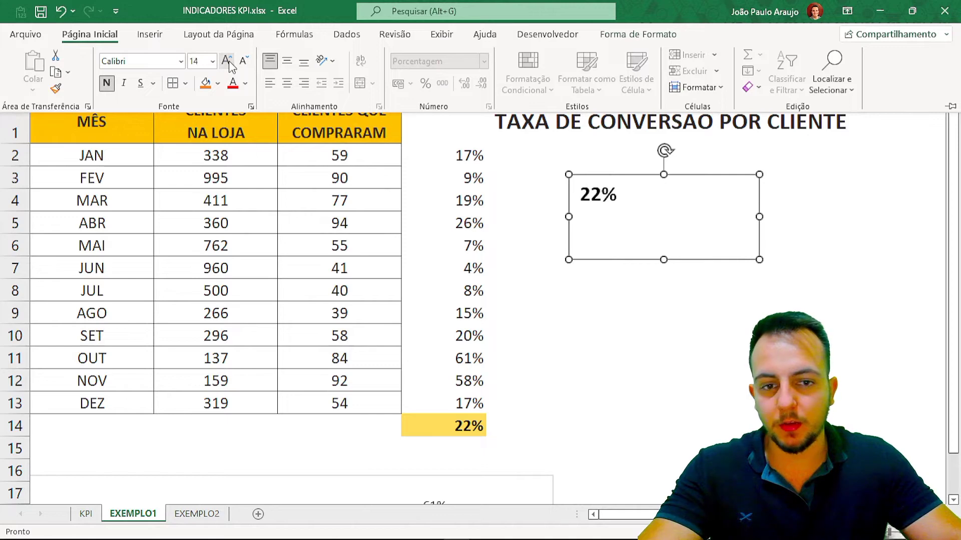
left_click(229, 63)
left_click(229, 63)
left_click(229, 63)
left_click(230, 63)
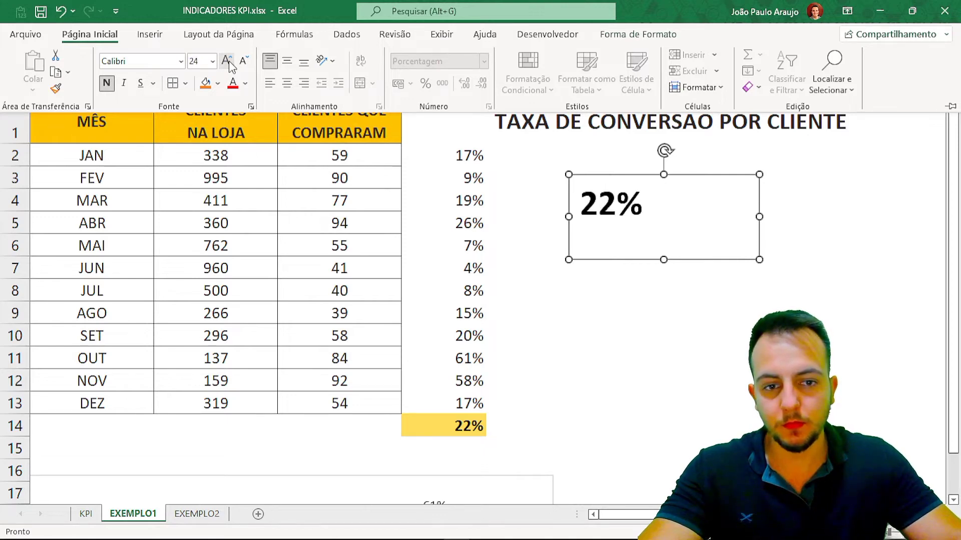
left_click(229, 63)
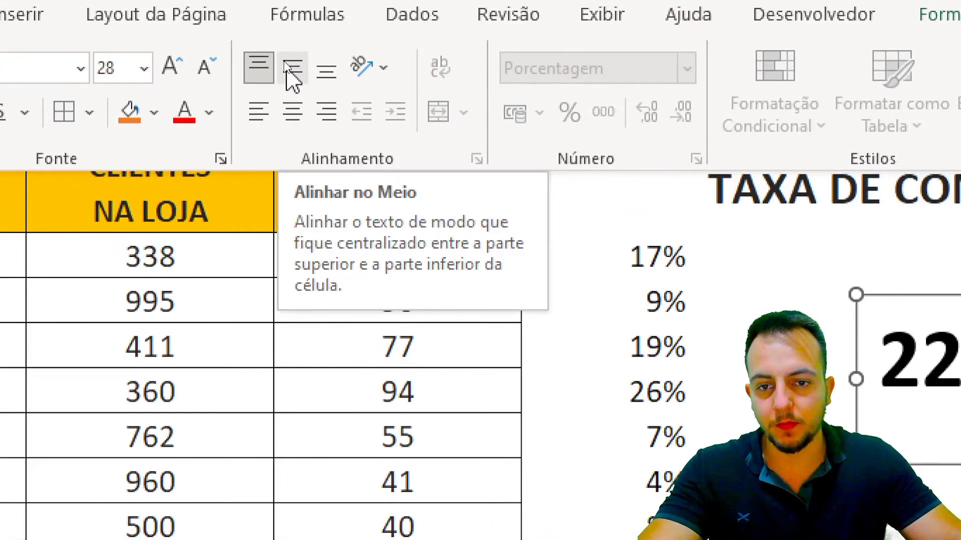
left_click(289, 67)
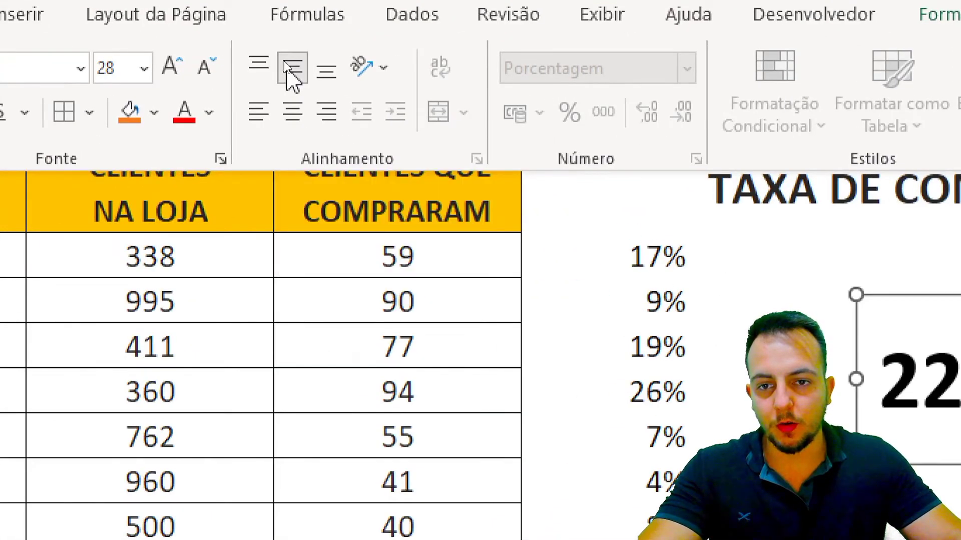
left_click(288, 119)
left_click(721, 263)
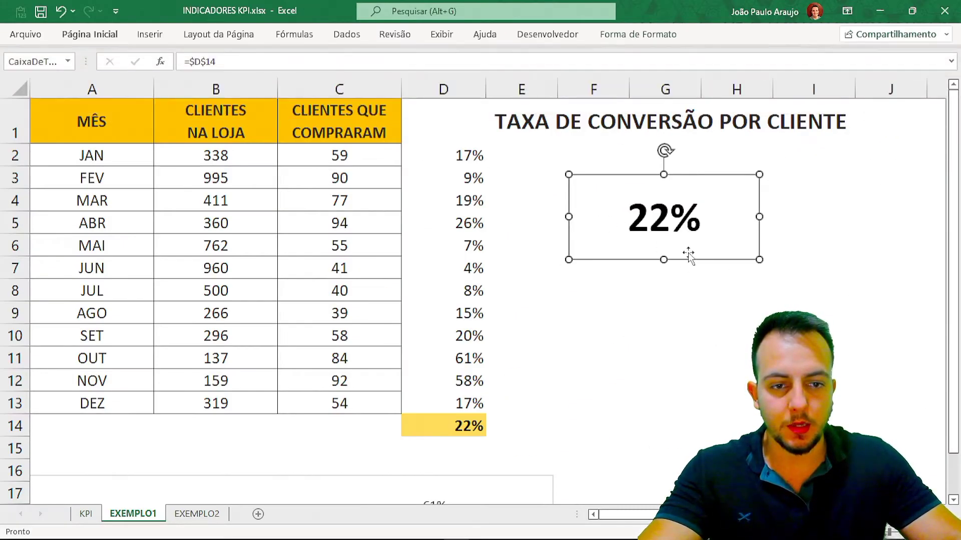
Step: Shorten the 22% box from the top and shift it slightly left and down
left_click_drag(663, 175, 663, 202)
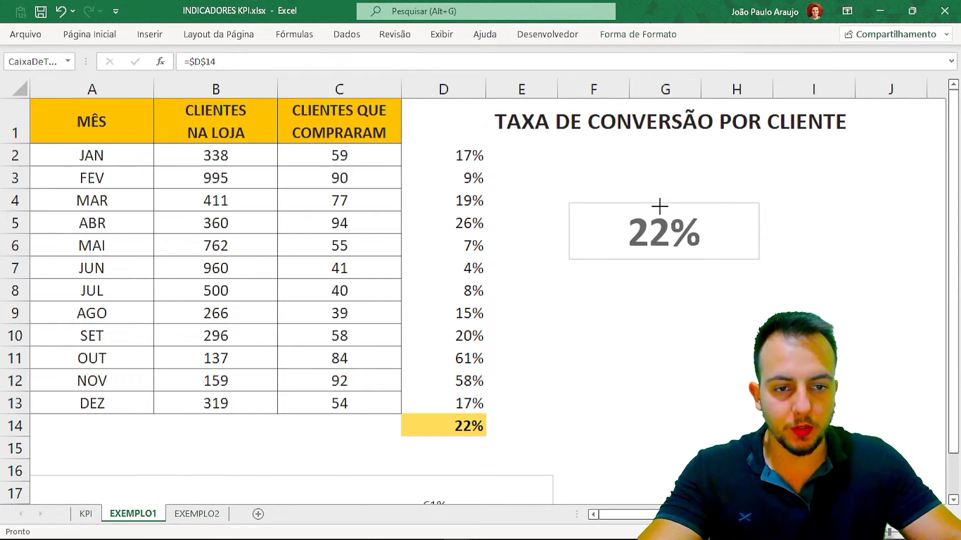
left_click_drag(613, 255, 602, 276)
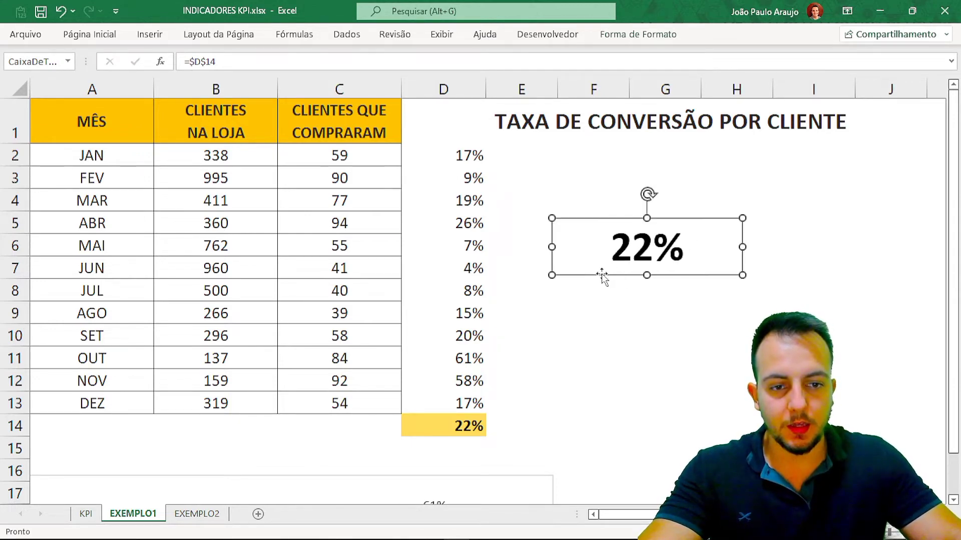
left_click(608, 300)
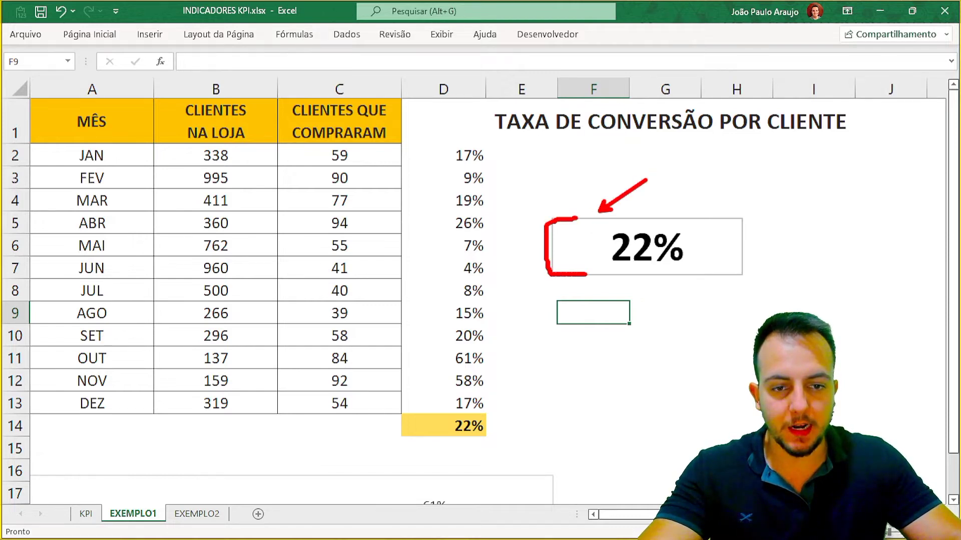
Step: Remove the outline from the 22% text box, leaving its fill unchanged
left_click(572, 221)
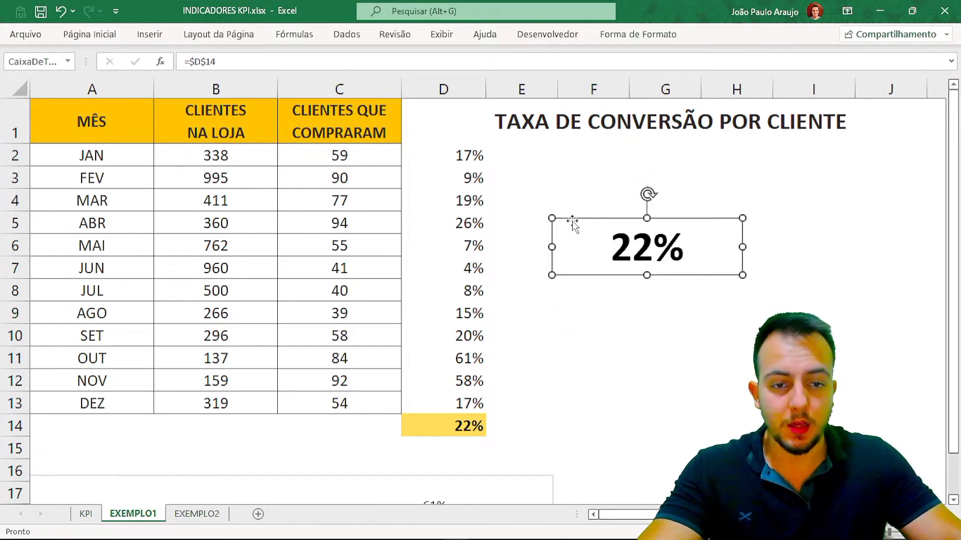
left_click(649, 35)
left_click(380, 71)
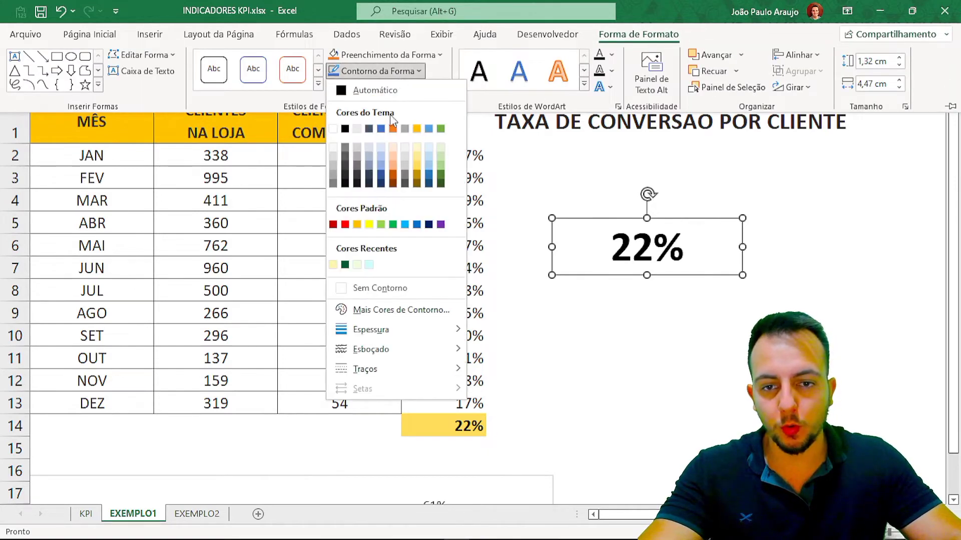
left_click(360, 286)
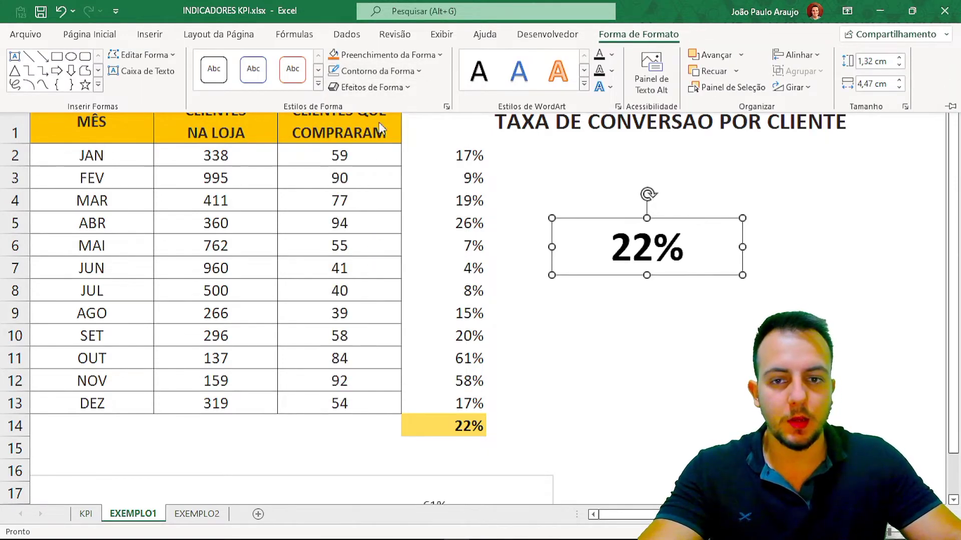
left_click(408, 59)
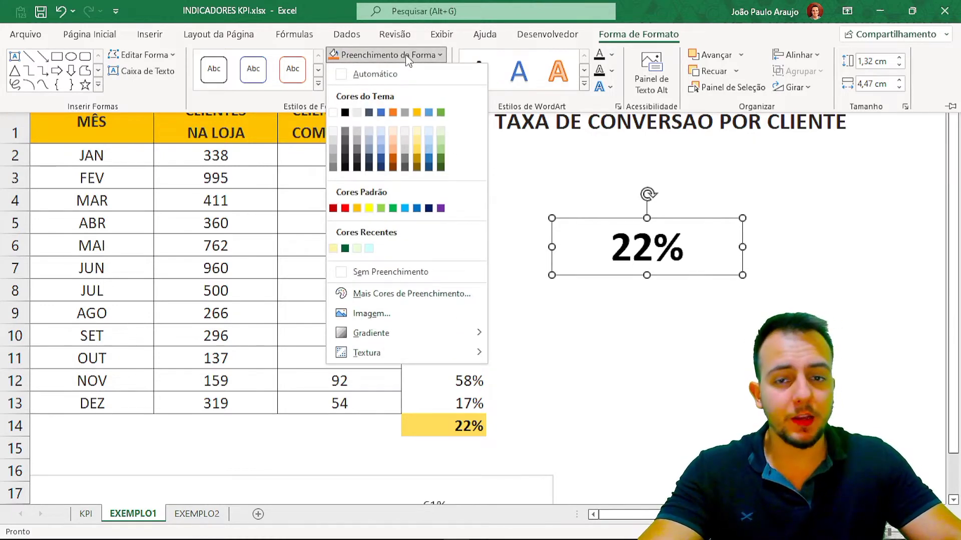
left_click(408, 55)
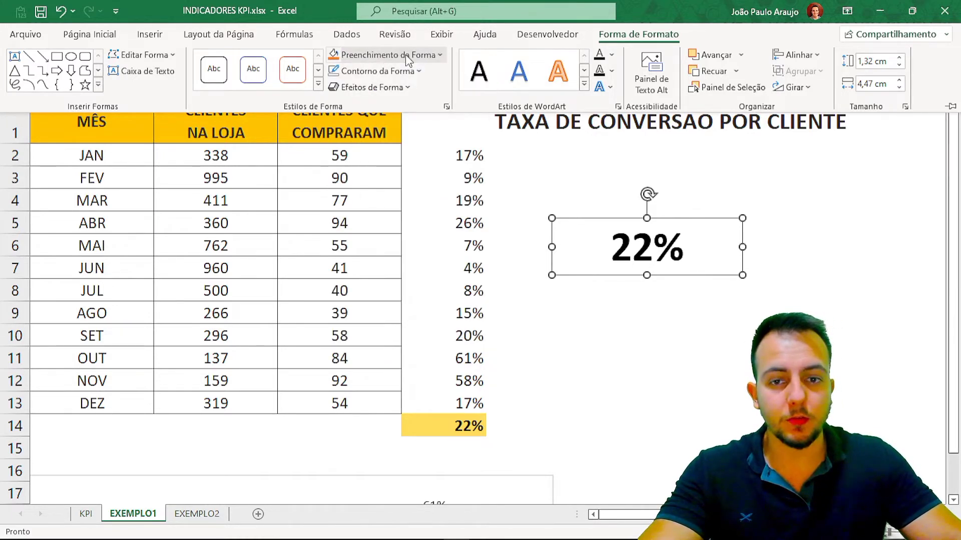
Step: Give the 22% card an outer drop shadow and move it up and right
left_click(375, 88)
mouse_move(379, 151)
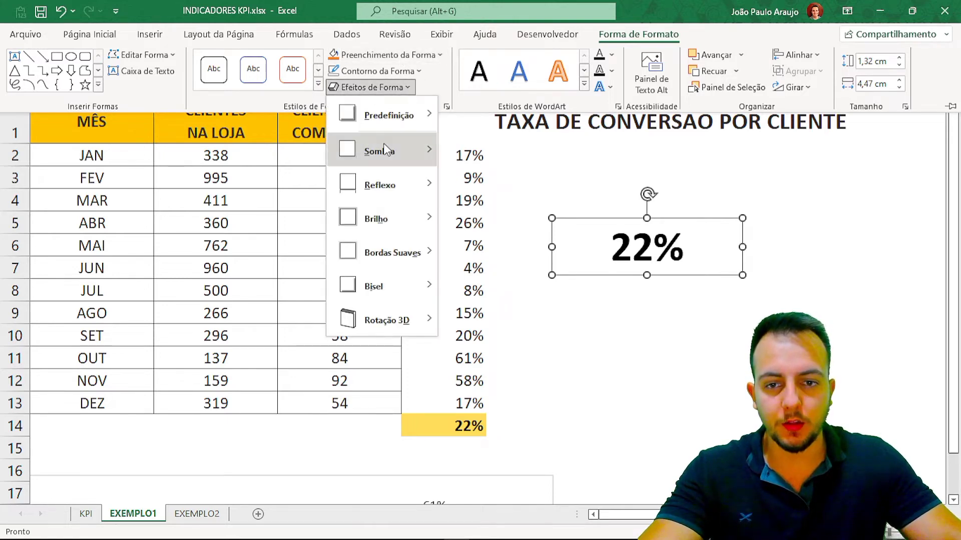
left_click(456, 190)
left_click(633, 340)
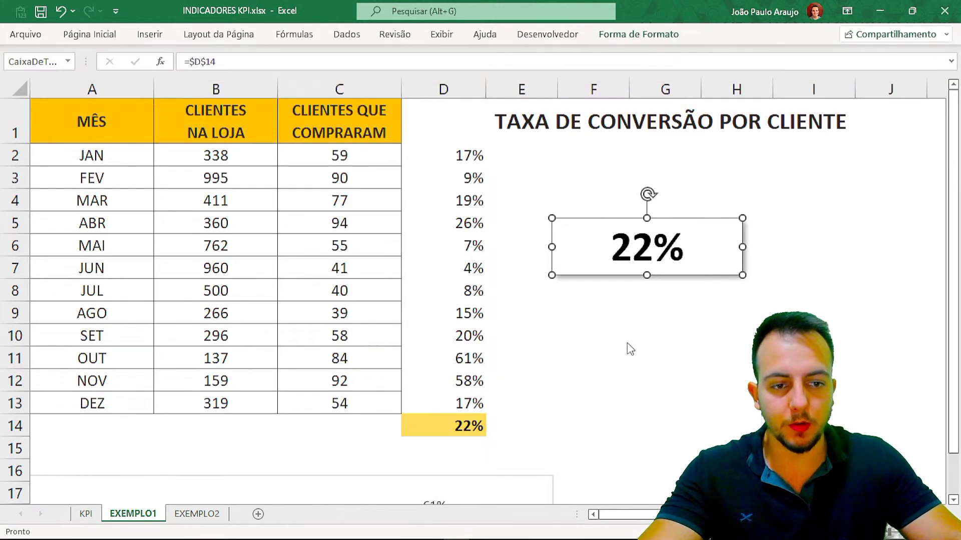
left_click_drag(720, 273, 757, 255)
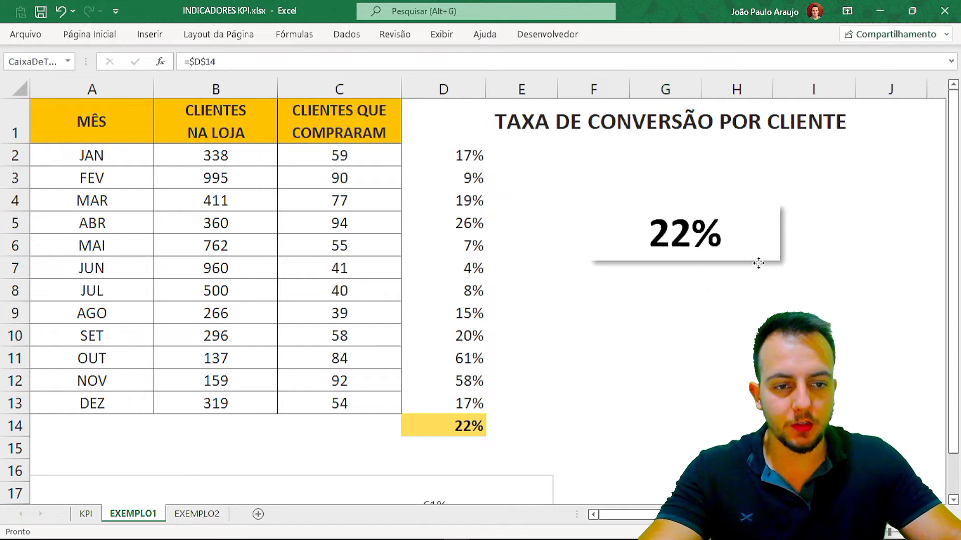
left_click(702, 311)
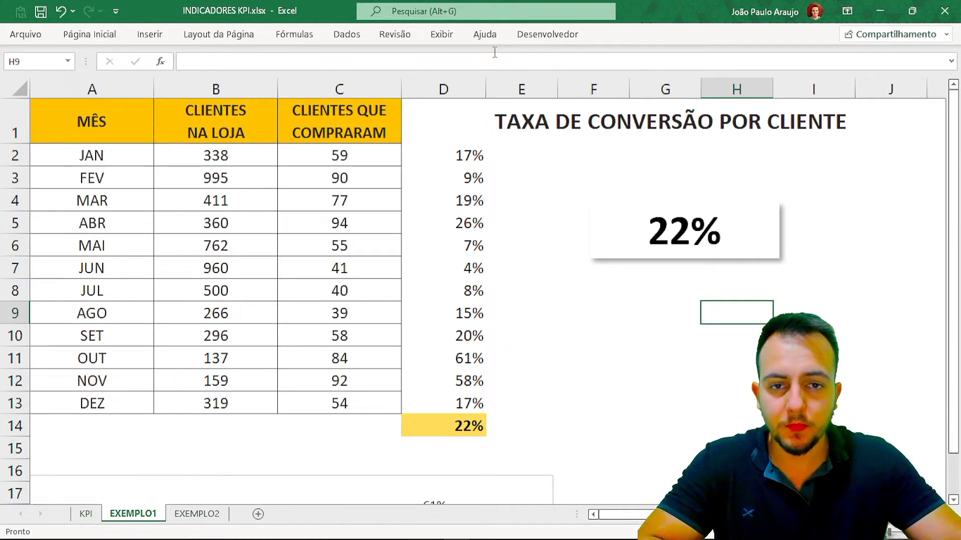
Step: Draw a blue rectangle across the top of the 22% card
left_click(164, 43)
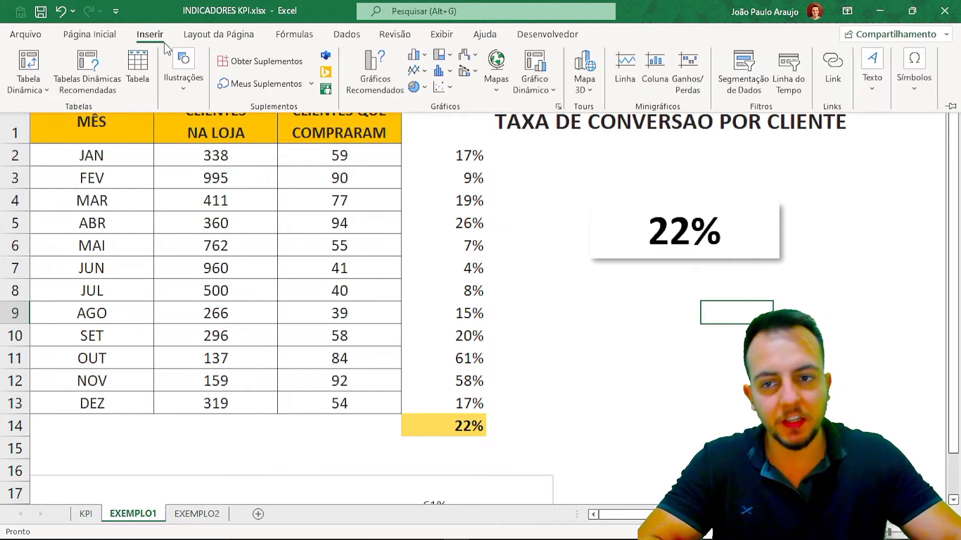
left_click(185, 80)
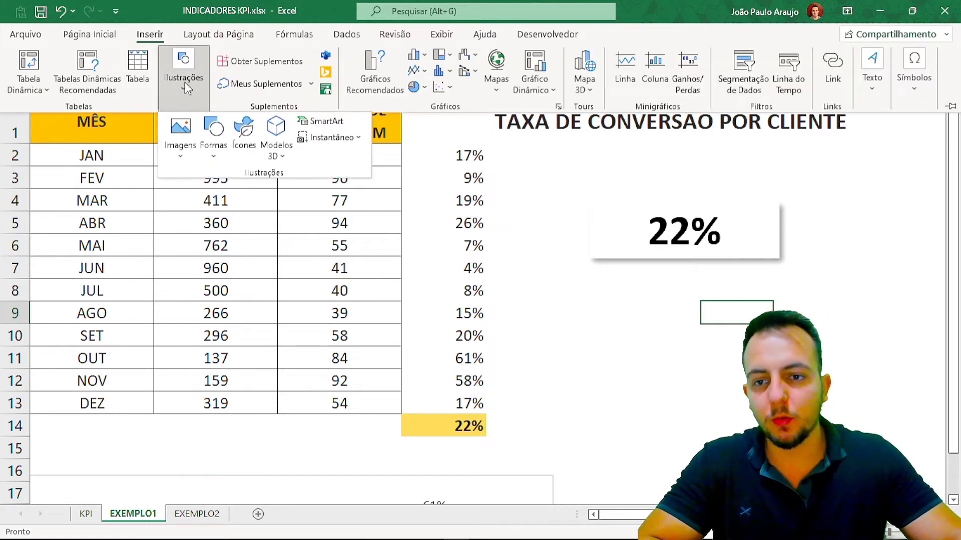
left_click(211, 141)
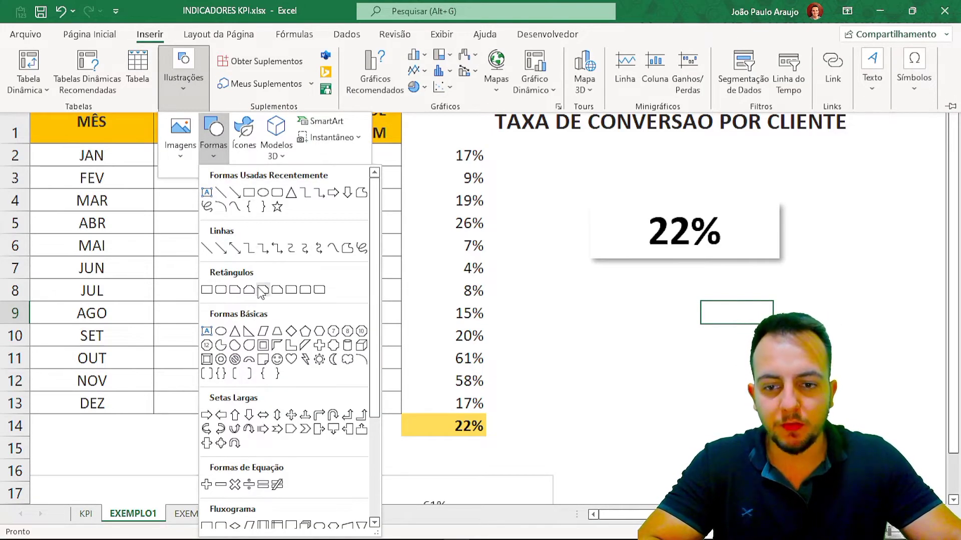
left_click(249, 192)
left_click_drag(584, 170, 780, 205)
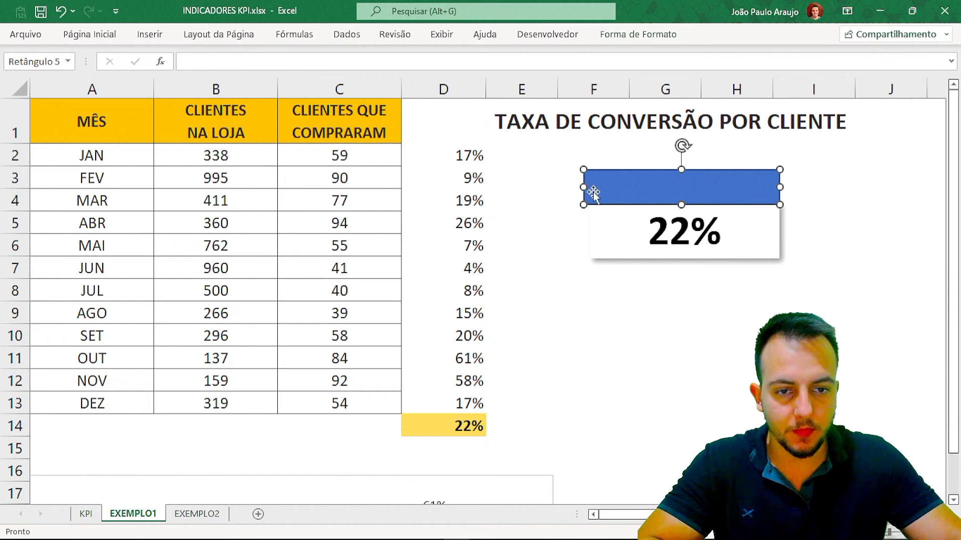
Step: Narrow and thin the blue bar, and slide the 22% card left beneath it
left_click_drag(583, 187, 556, 190)
left_click_drag(780, 187, 701, 187)
left_click_drag(751, 213, 708, 224)
left_click(649, 185)
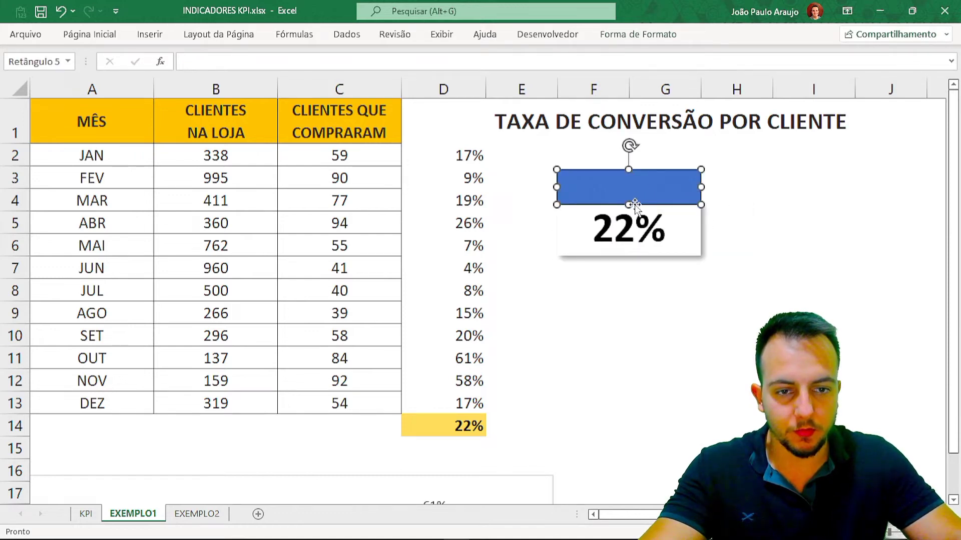
mouse_move(631, 205)
left_mouse_down()
mouse_move(639, 198)
mouse_move(640, 206)
left_mouse_up()
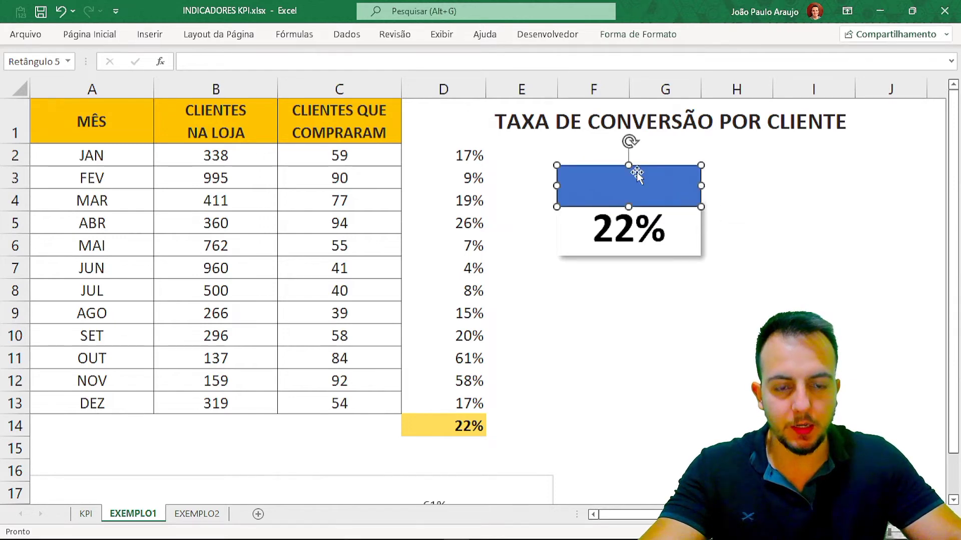
mouse_move(628, 166)
left_mouse_down()
mouse_move(621, 184)
mouse_move(628, 180)
left_mouse_up()
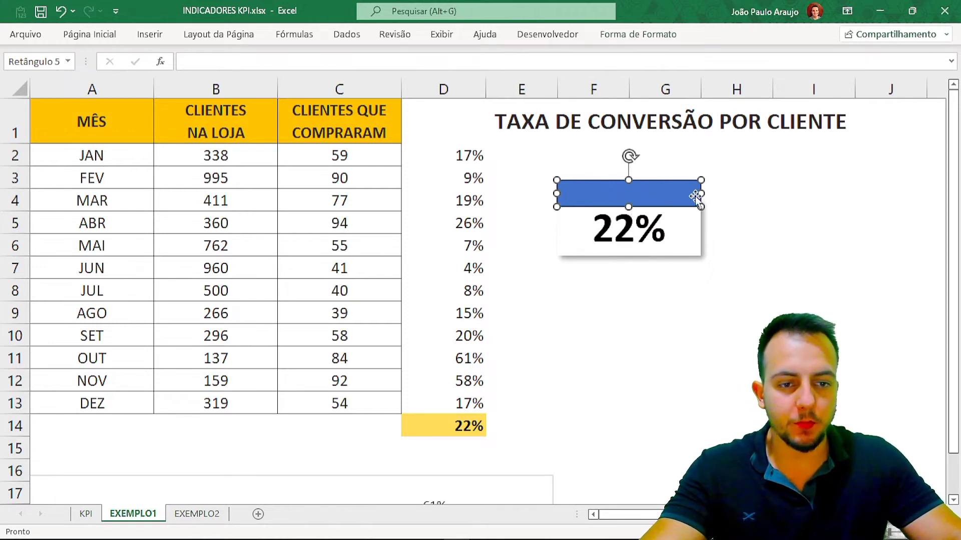
Step: Widen the bar and the card to the right to equal widths, trimming the card's top
left_click_drag(701, 193, 771, 193)
left_click(697, 227)
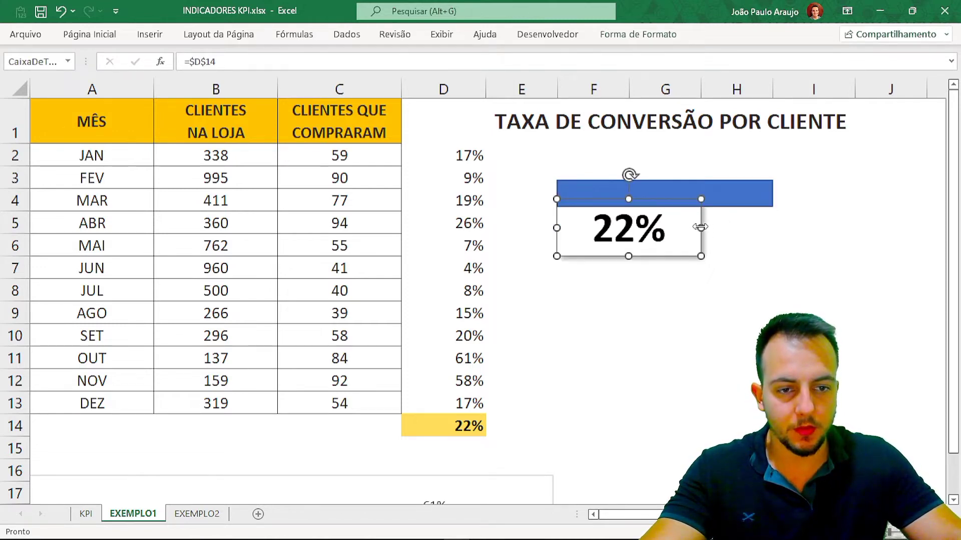
left_click_drag(700, 227, 772, 227)
left_click(710, 196)
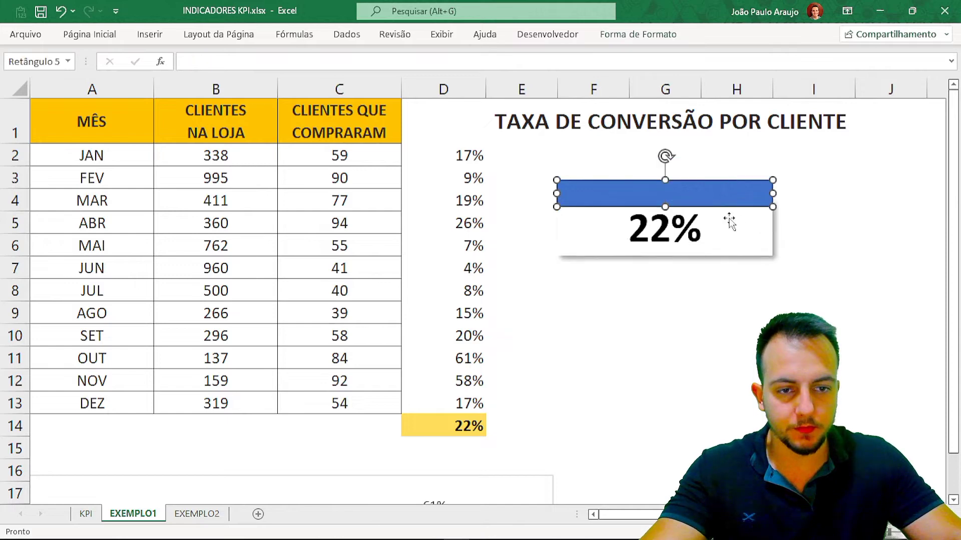
left_click(729, 220)
left_click_drag(665, 199, 665, 210)
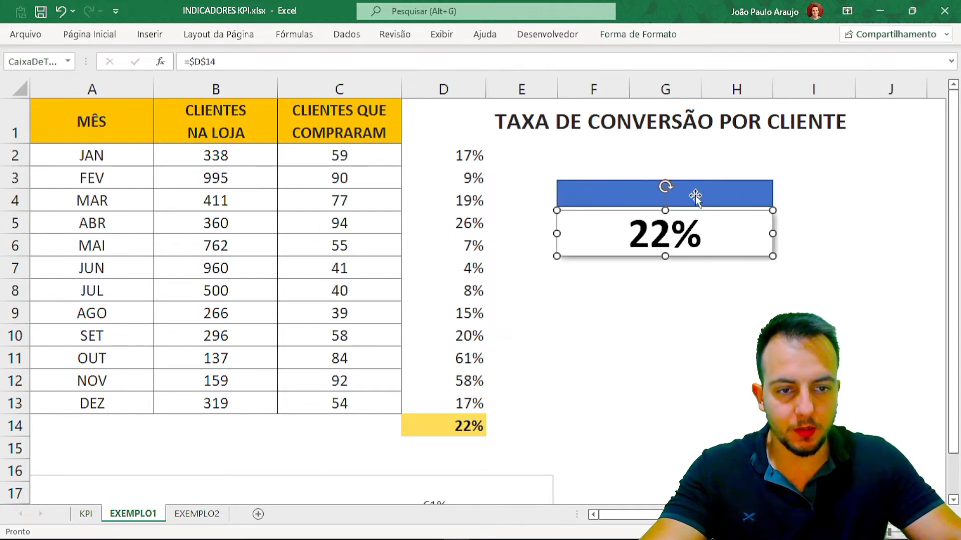
left_click(642, 195)
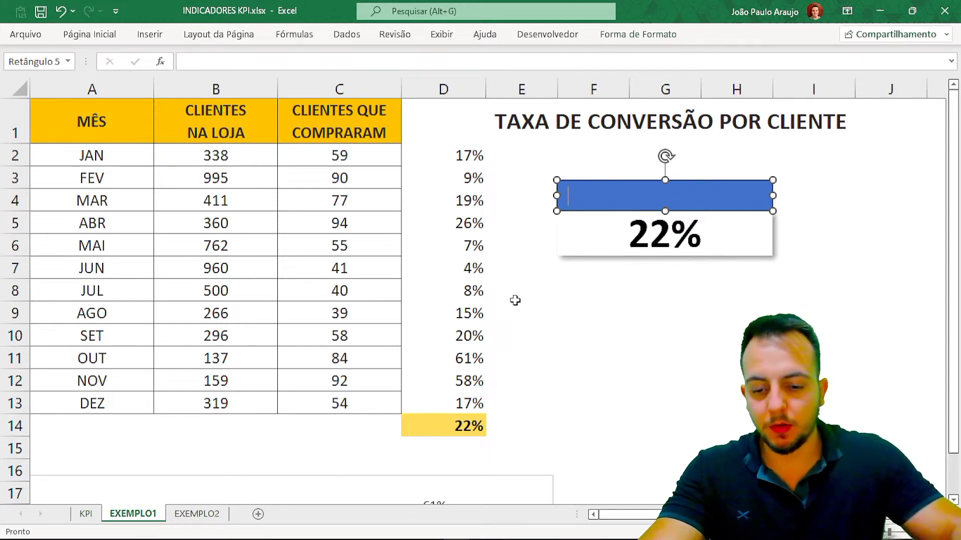
Step: Type TAXA DE CONVERSÃO MÉDIA into the blue header bar
type("TAXA DE CONVER")
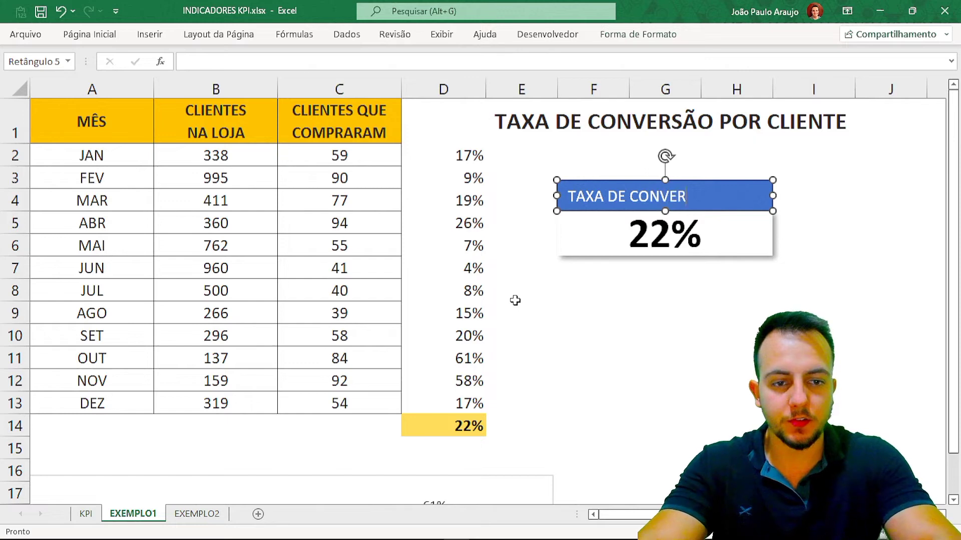
type("S")
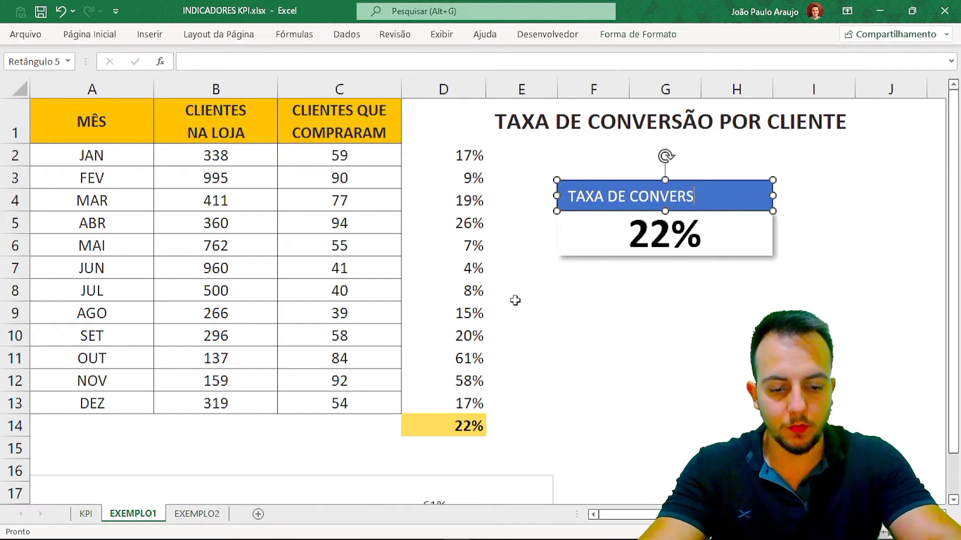
type("ÃO")
key("BackSpace")
key("BackSpace")
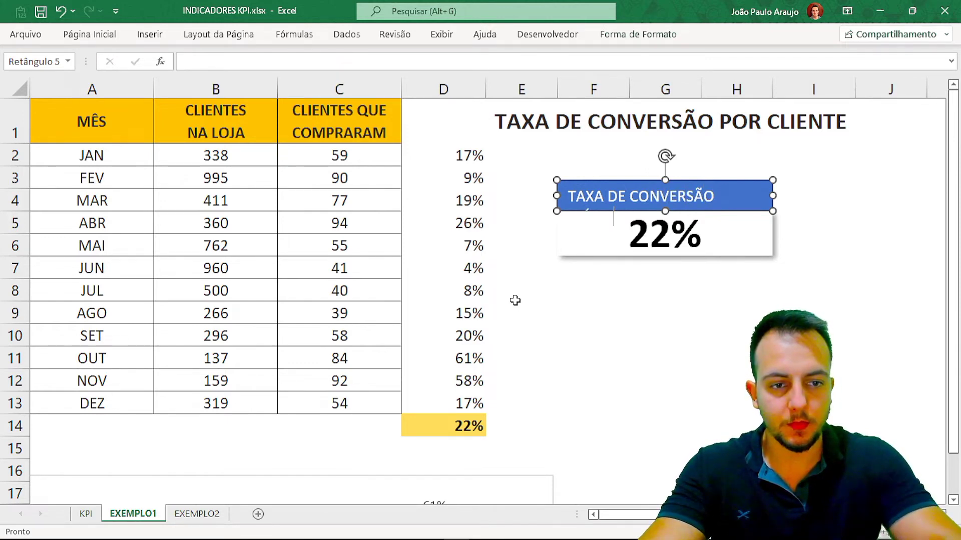
key("Return")
type("MÉDIA")
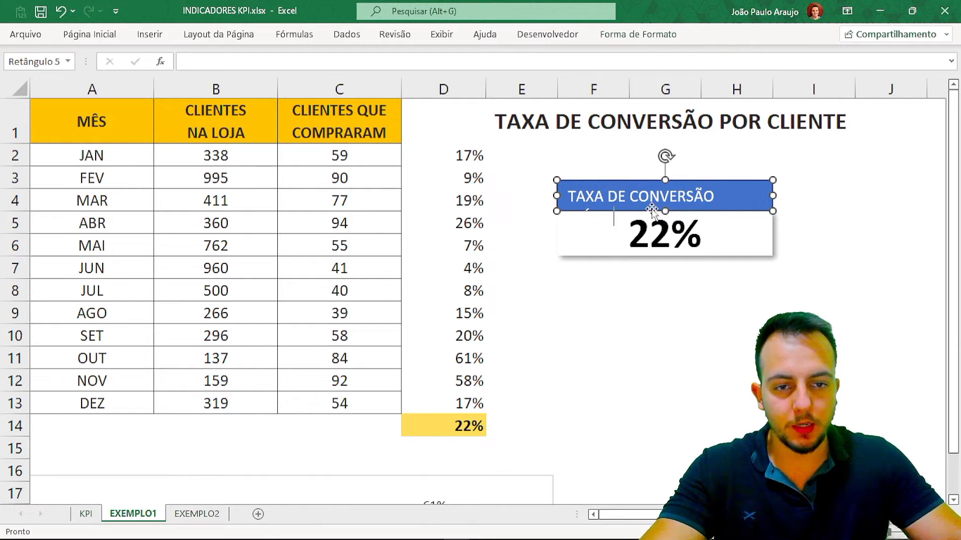
Step: Format the header text at size 10,5, bold, centred horizontally and vertically
left_click(571, 194)
key("ctrl+a")
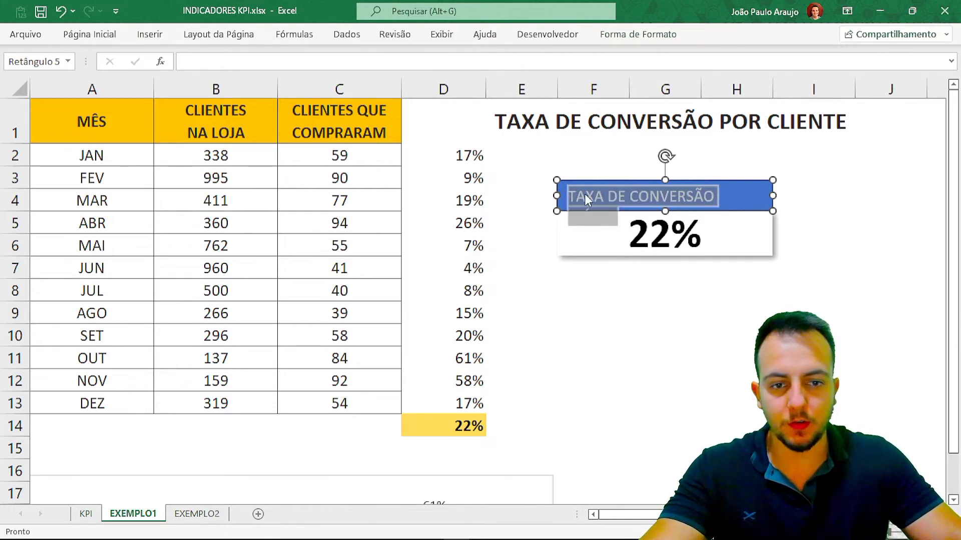
left_click(95, 40)
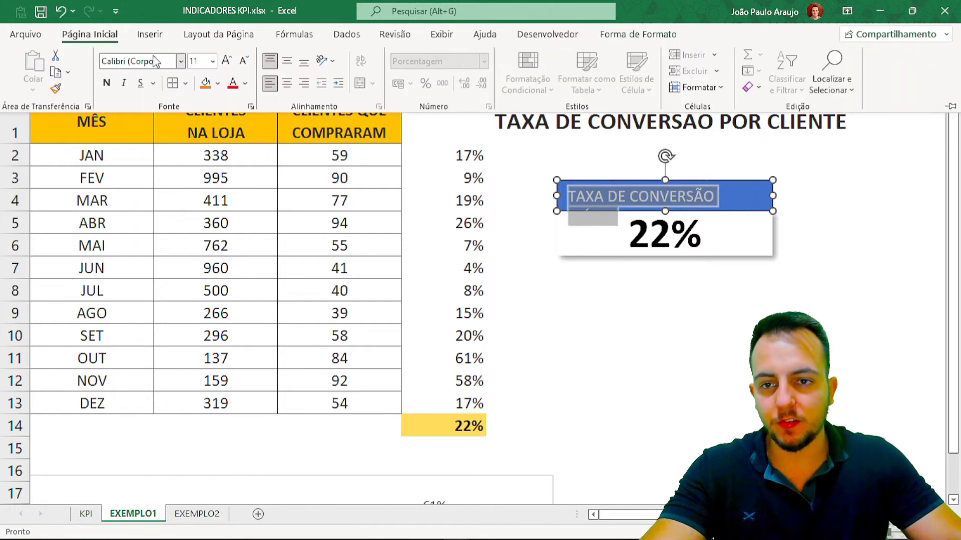
left_click(244, 60)
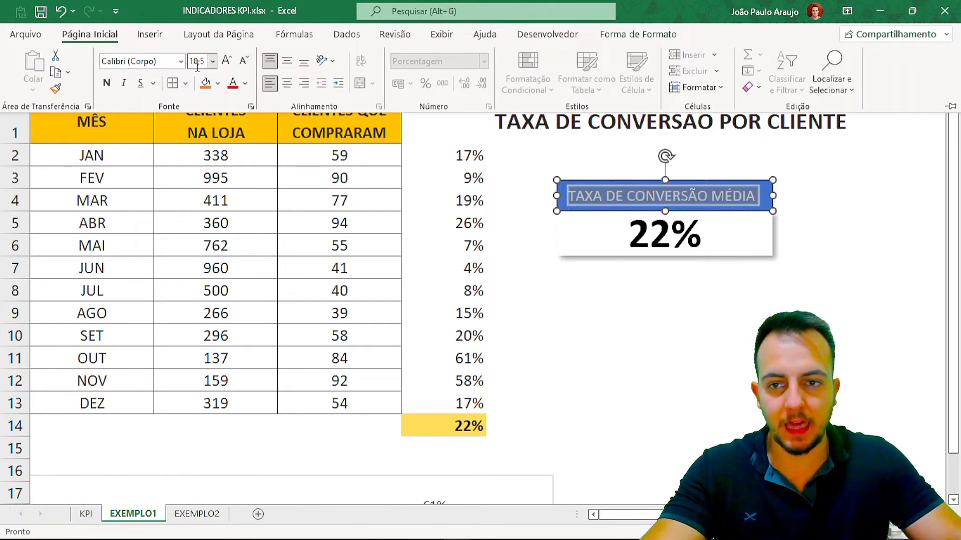
left_click(106, 83)
left_click(286, 83)
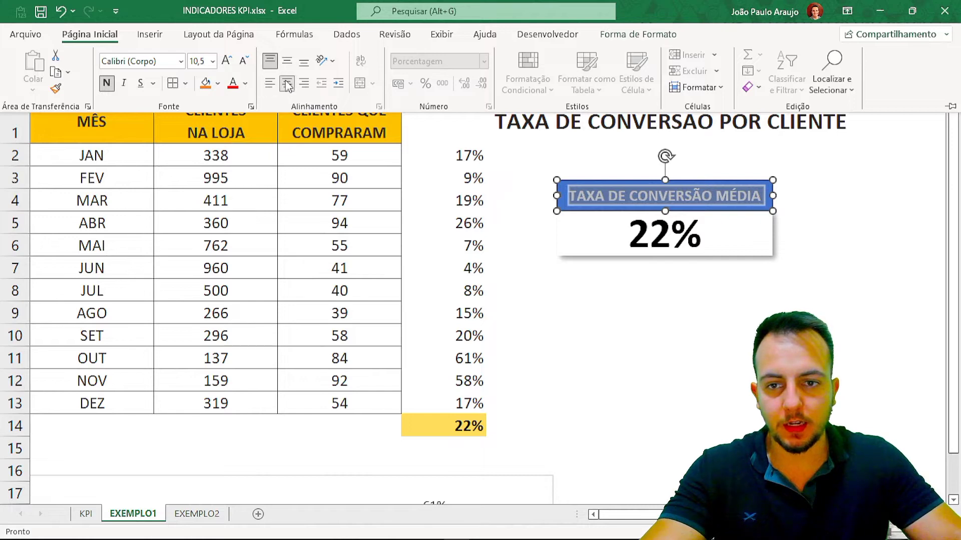
left_click(287, 61)
left_click(600, 296)
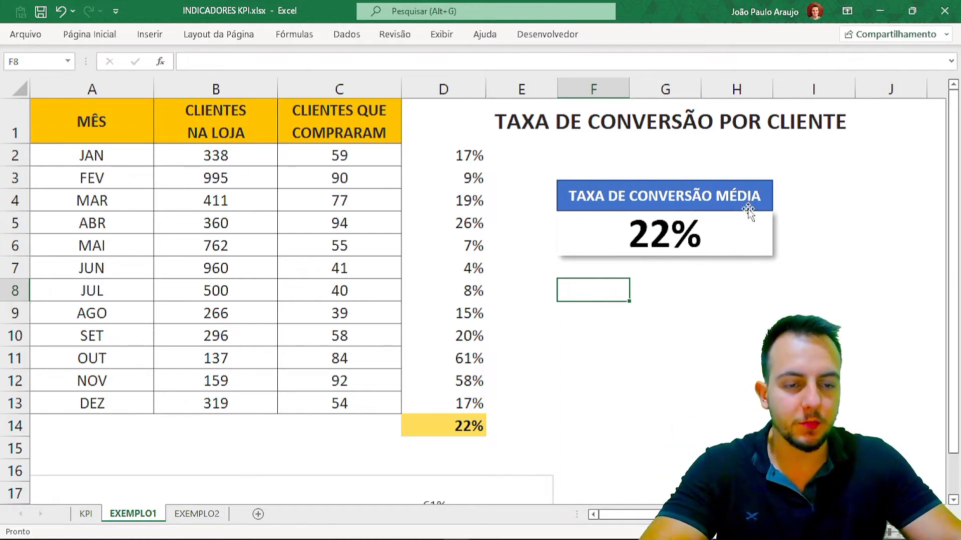
Step: Give the header shape a shadow, no outline and a Black Lighter 15% fill
left_click(771, 188)
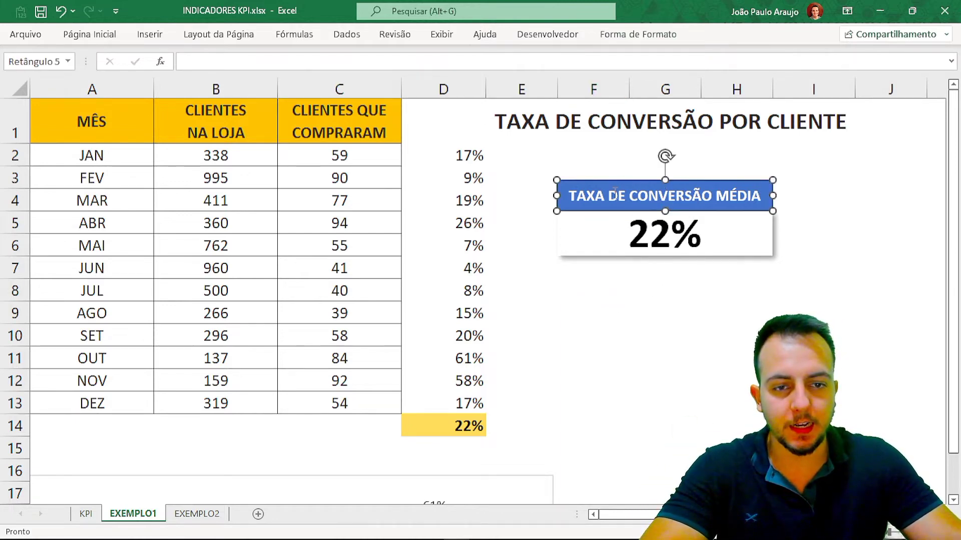
left_click(648, 34)
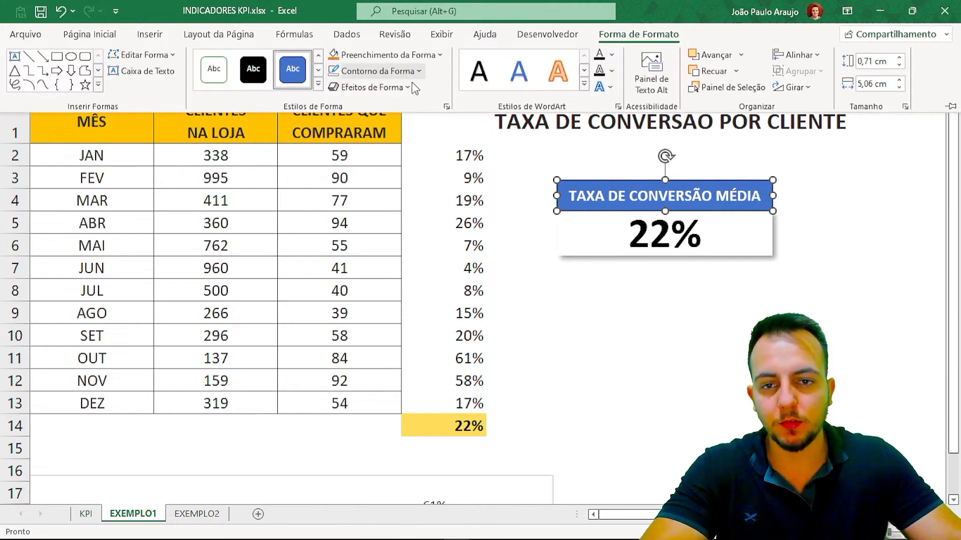
left_click(395, 88)
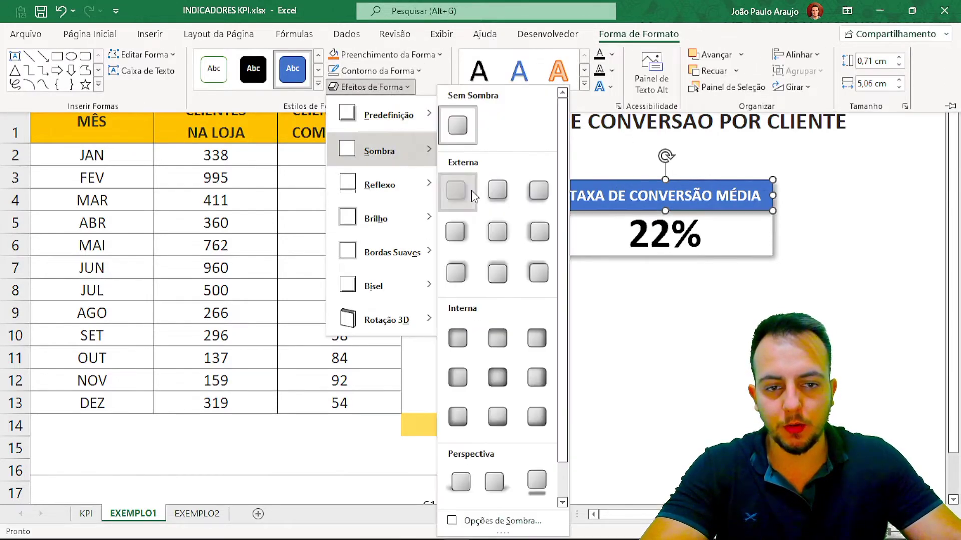
left_click(473, 195)
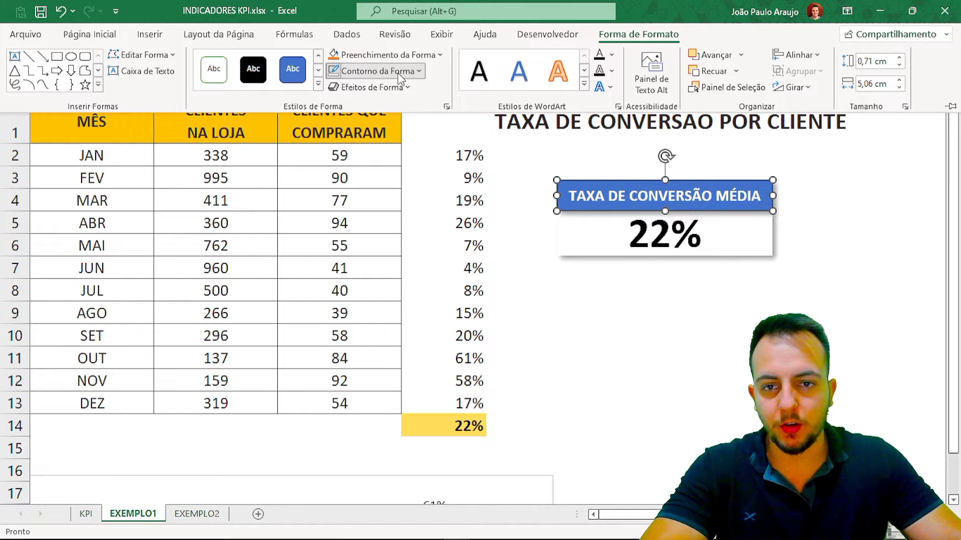
left_click(378, 71)
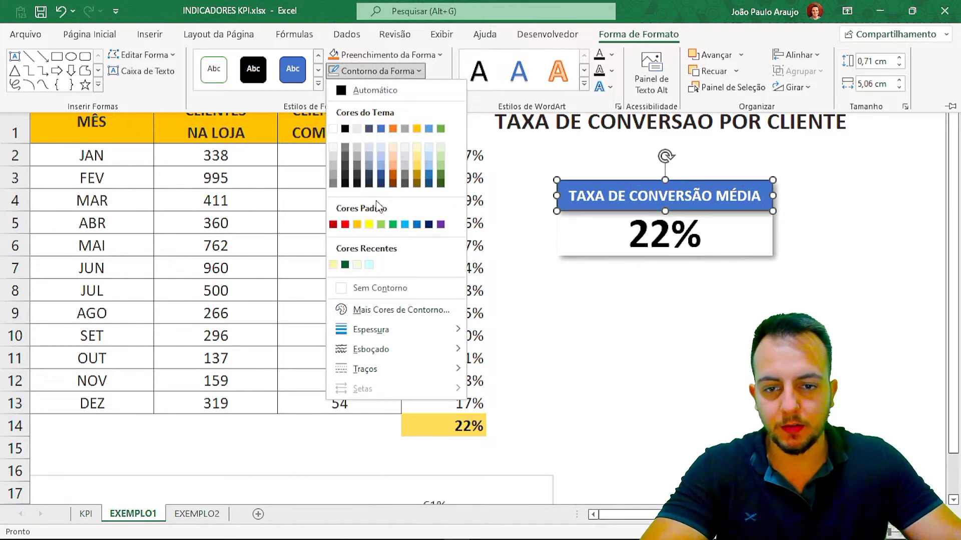
left_click(385, 288)
left_click(409, 53)
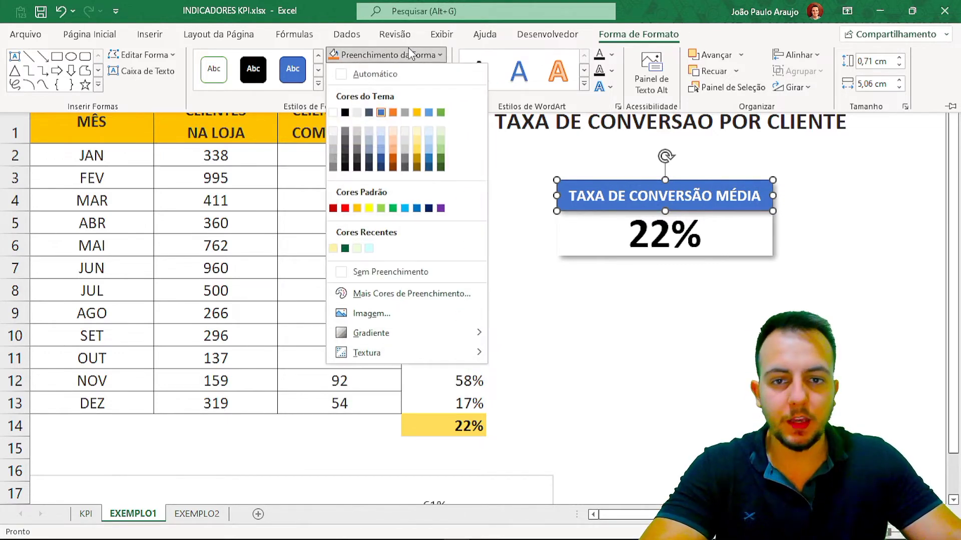
left_click(344, 159)
left_click(528, 293)
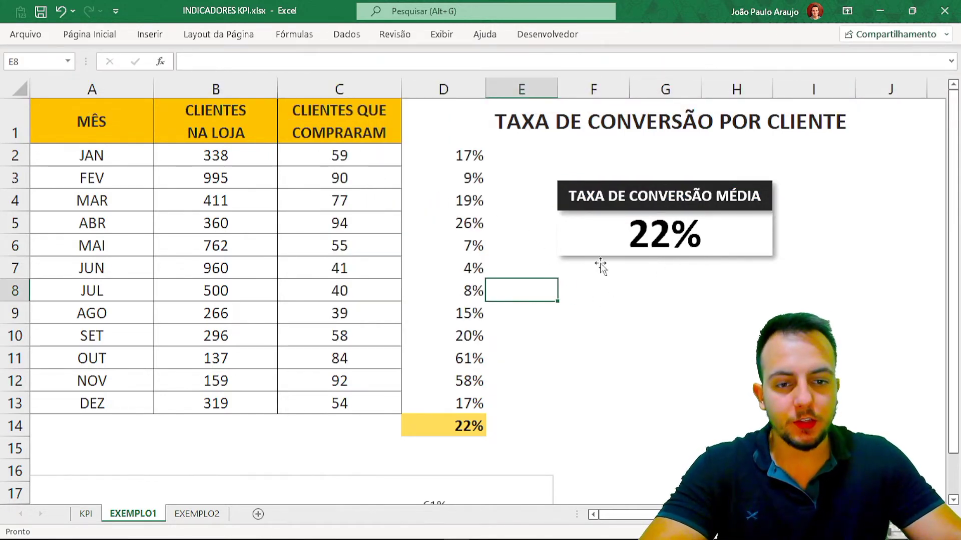
Step: Bring the 22% value box to the front, above the dark header shape
left_click(579, 250)
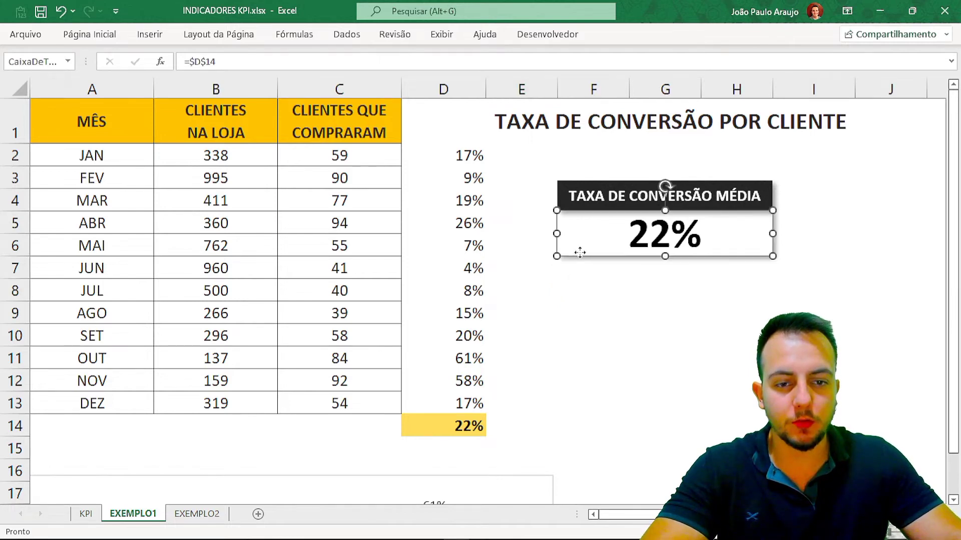
right_click(578, 251)
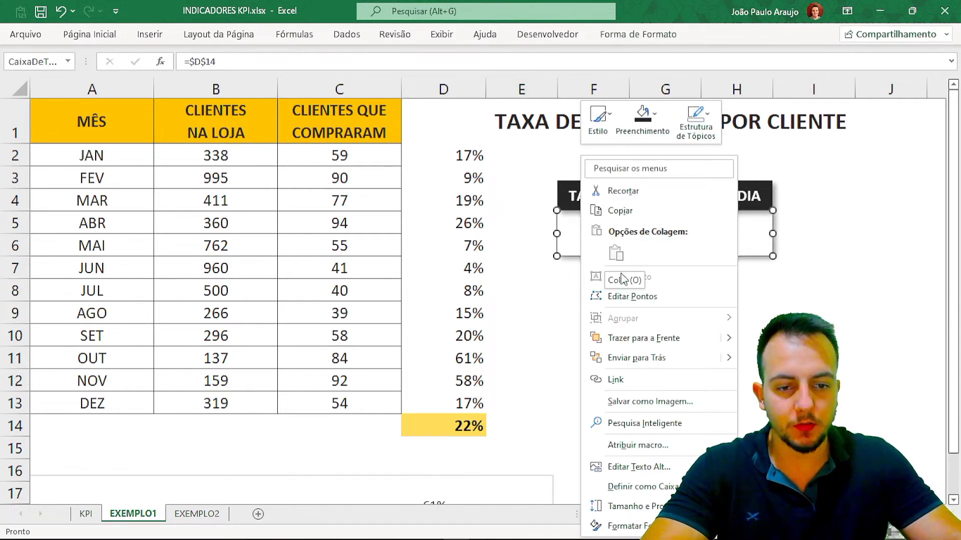
left_click(632, 336)
left_click(555, 314)
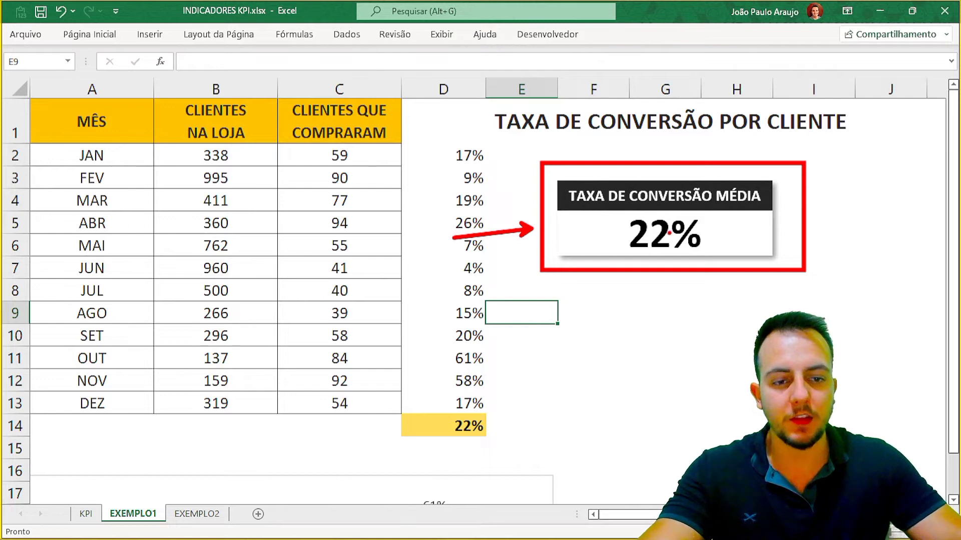
Step: Undo a stray separation, then move the header and 22% box together slightly up-right
key("Escape")
left_click_drag(611, 252, 329, 243)
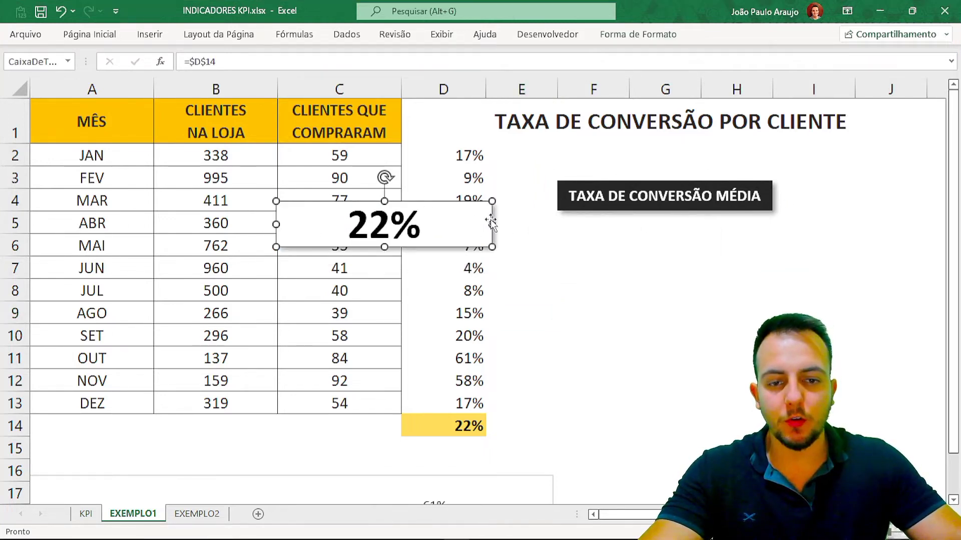
left_click_drag(617, 207, 498, 187)
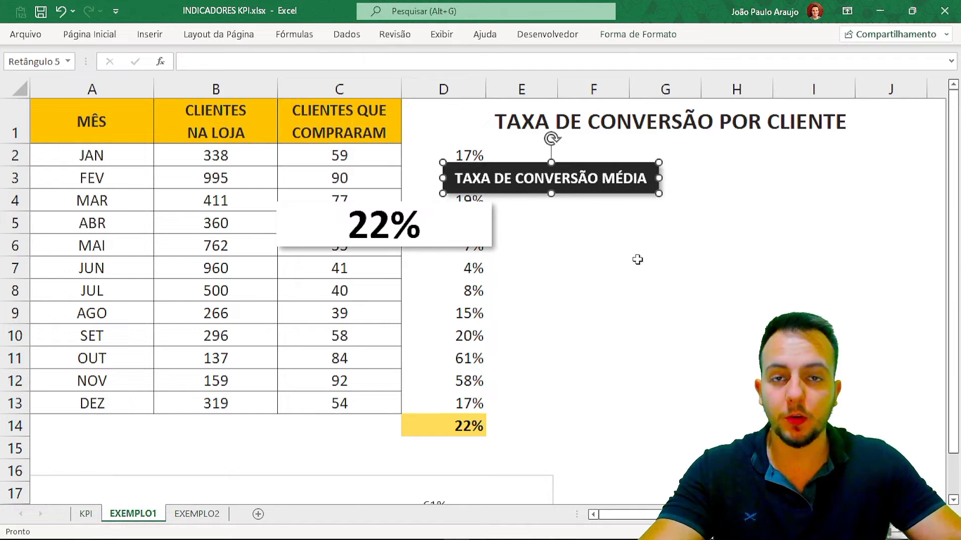
key("ctrl+z")
key("ctrl+z")
key("ctrl+z")
left_click(606, 257)
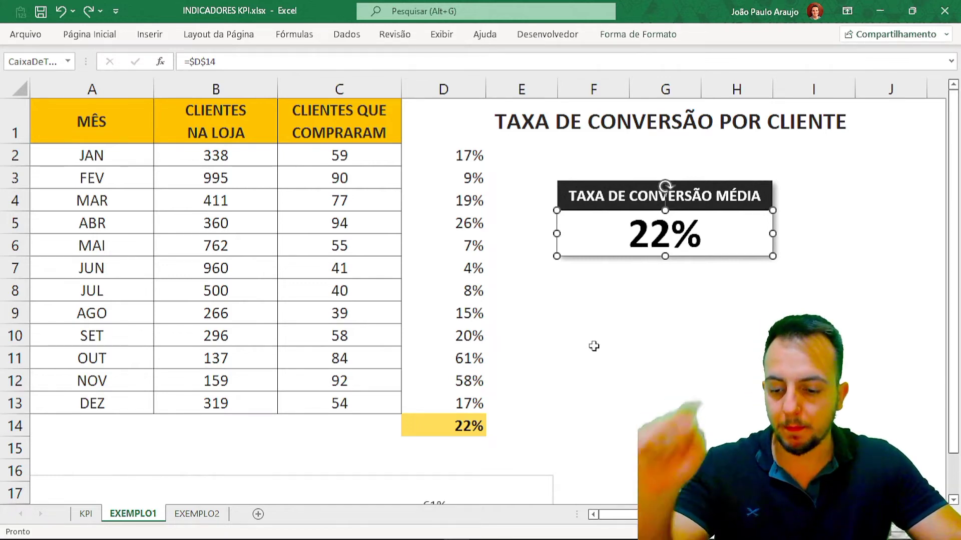
left_click(576, 190, "shift")
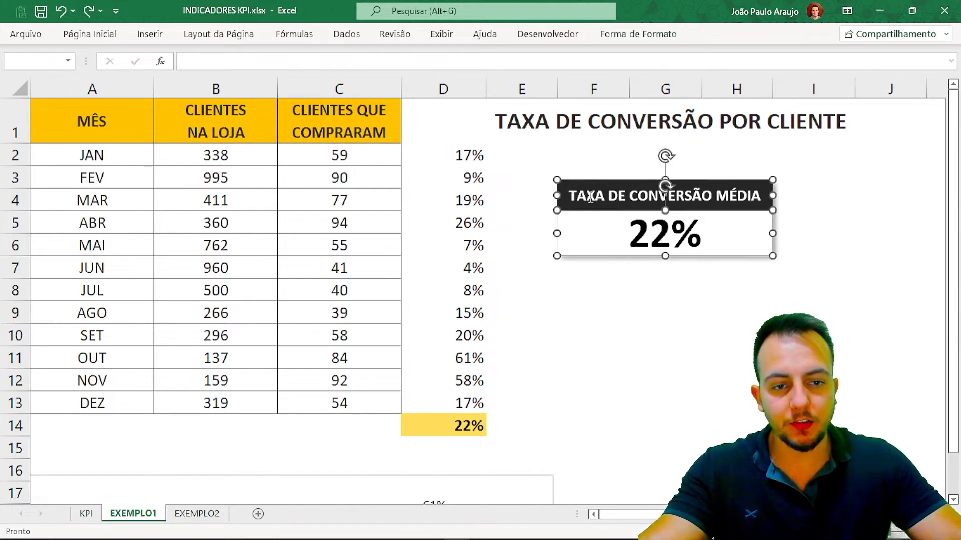
left_click_drag(583, 257, 599, 245)
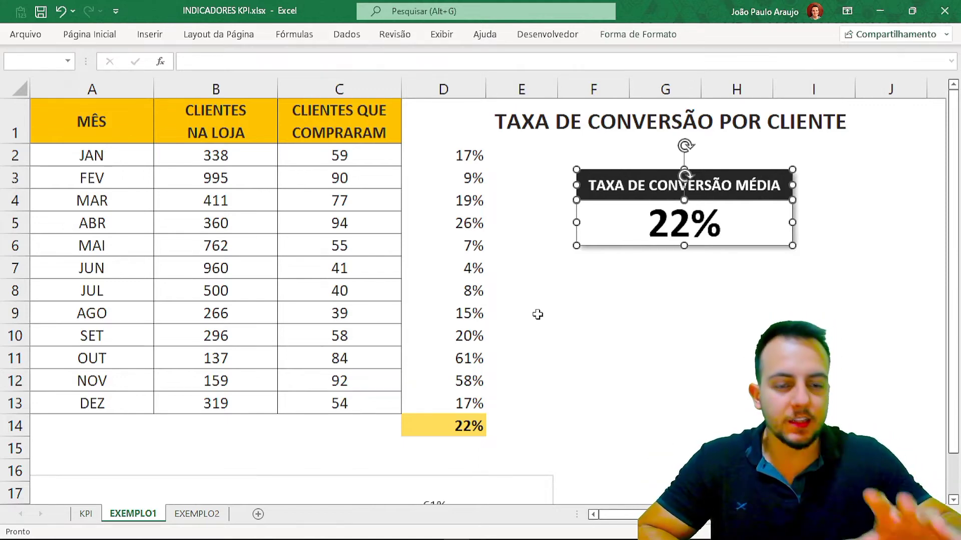
Step: Group the header bar and 22% box into Agrupar 6 and drag the card left over column D
left_click(643, 36)
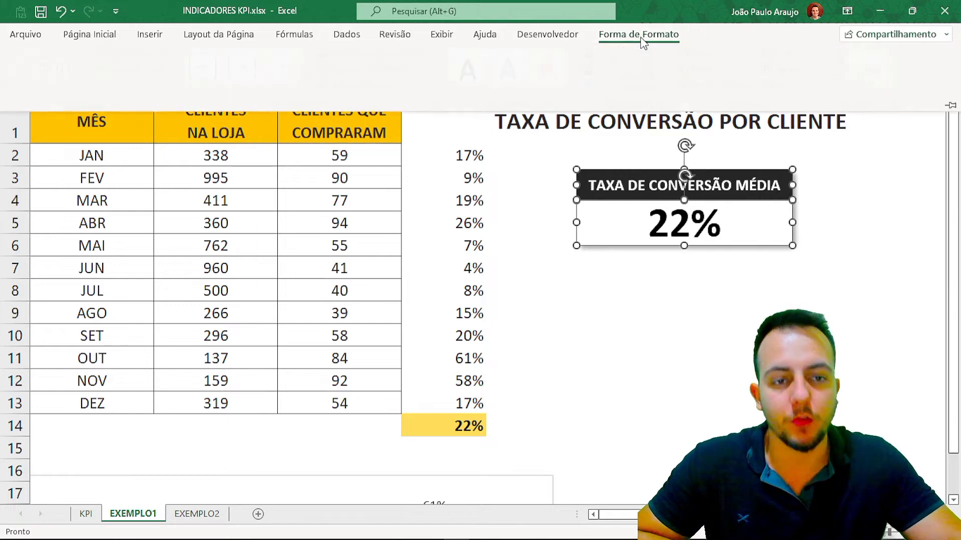
left_click(784, 73)
left_click(812, 90)
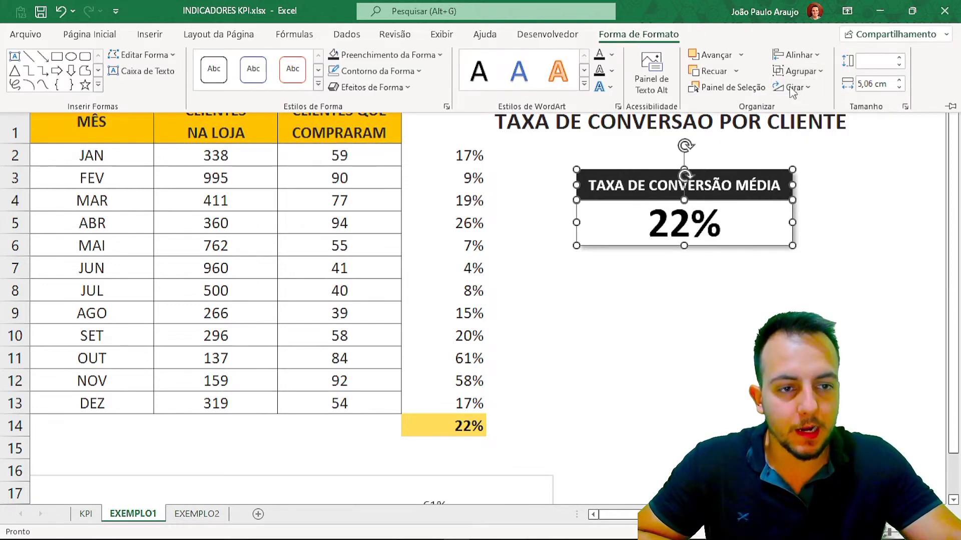
left_click(545, 292)
mouse_move(595, 248)
left_mouse_down()
mouse_move(277, 260)
mouse_move(562, 230)
mouse_move(565, 220)
left_mouse_up()
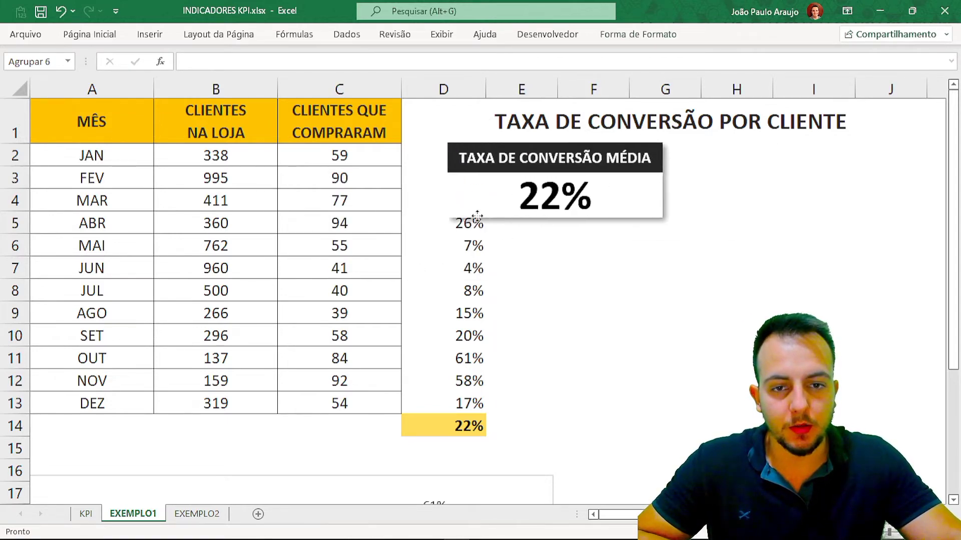
left_click_drag(564, 220, 552, 218)
Step: Move the monthly conversion bar chart up over the table's lower rows, below the 22% card
scroll(463, 247, "down", 2)
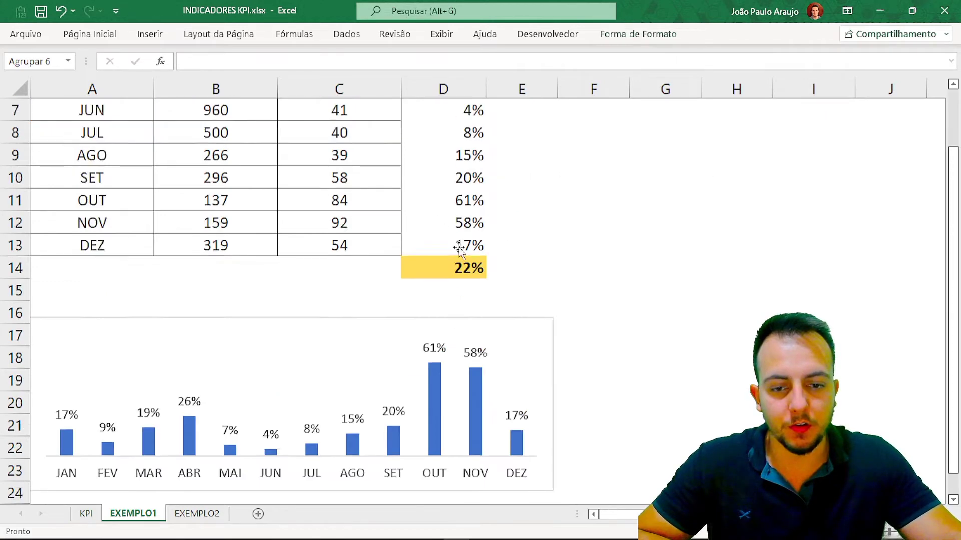
scroll(310, 232, "down", 2)
left_click_drag(276, 179, 343, 180)
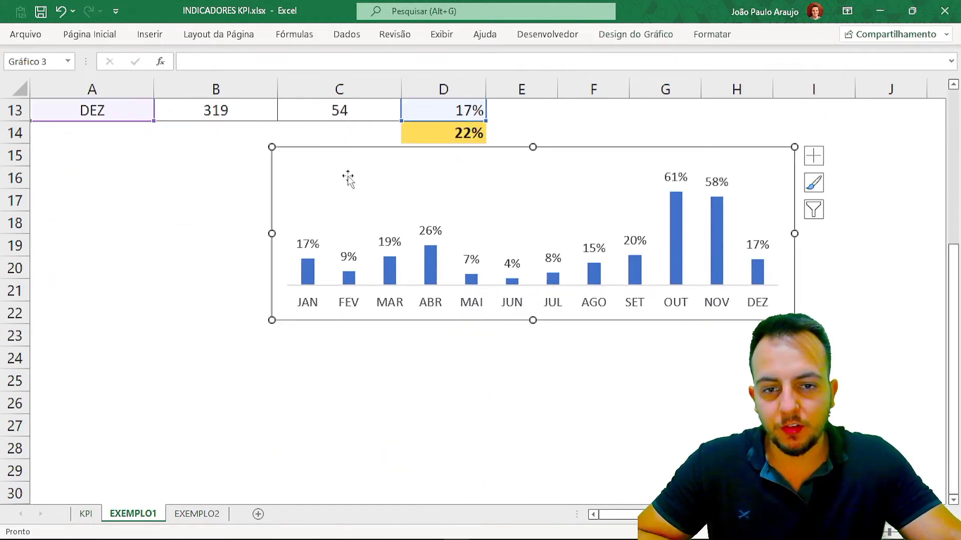
scroll(328, 285, "up", 4)
left_click_drag(359, 443, 231, 235)
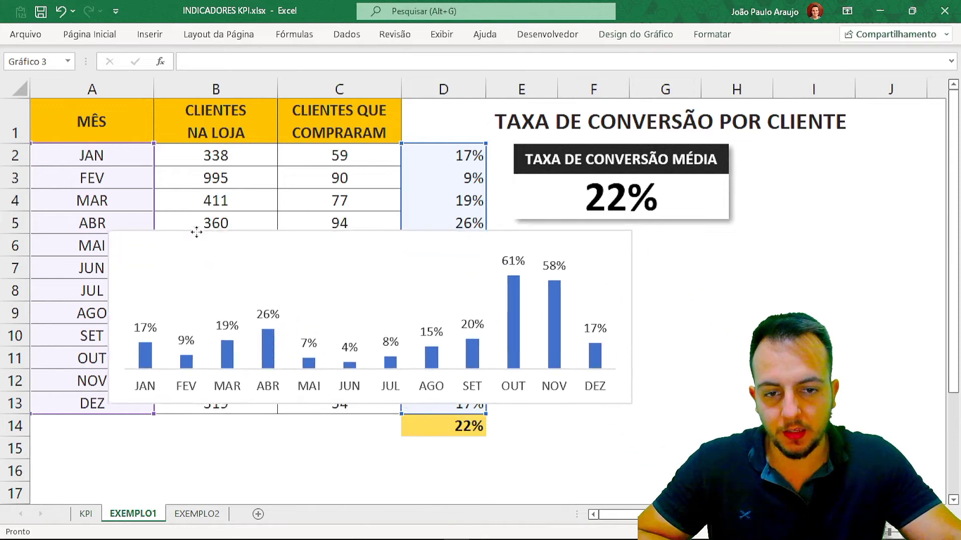
left_click(246, 456)
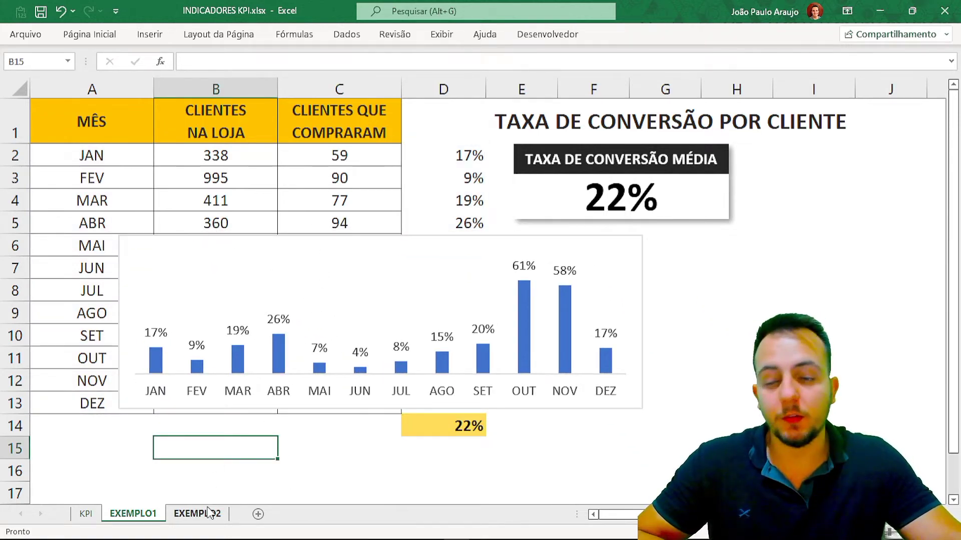
Step: Go to the EXEMPLO2 sheet with the TICKET MÉDIO sales table
left_click(209, 512)
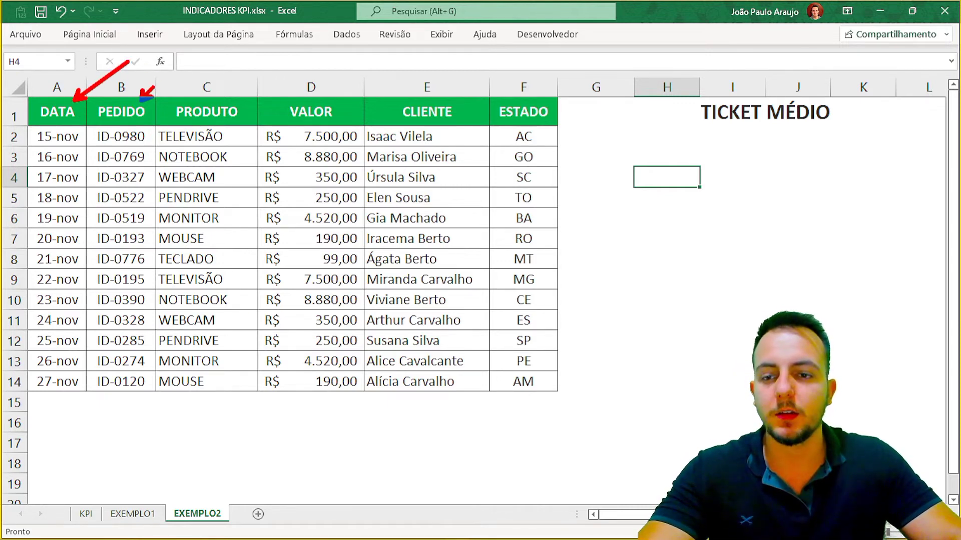
left_click_drag(225, 101, 304, 51)
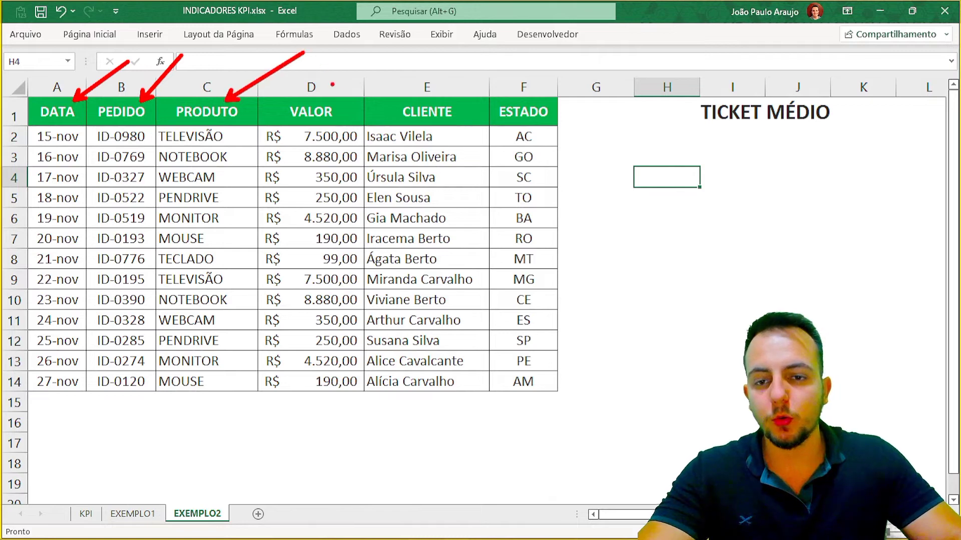
left_click_drag(339, 101, 386, 57)
left_click_drag(466, 102, 521, 55)
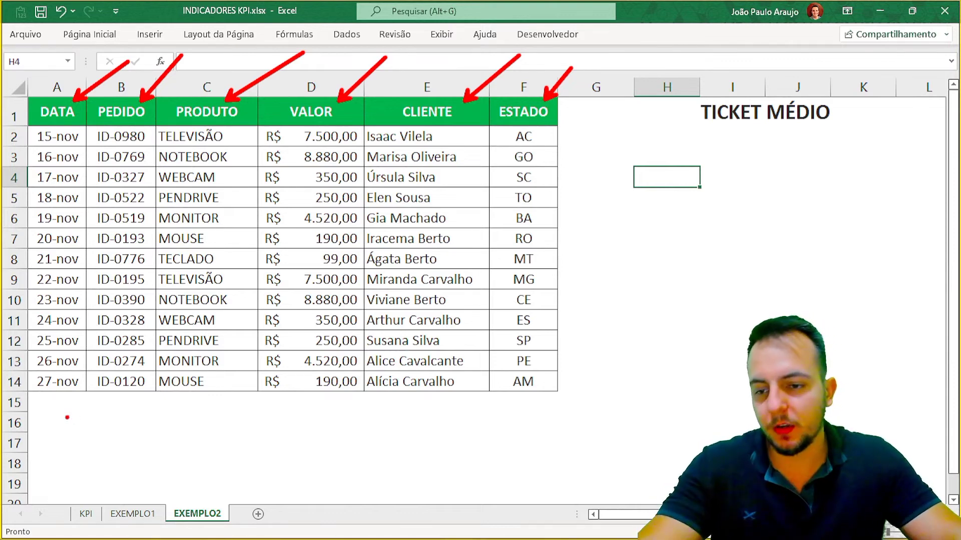
left_click_drag(70, 410, 92, 434)
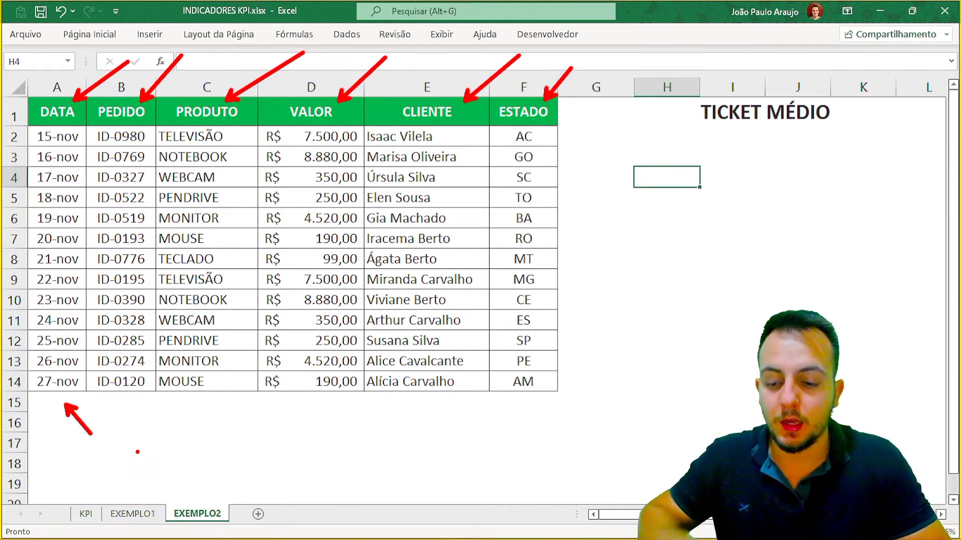
key("Escape")
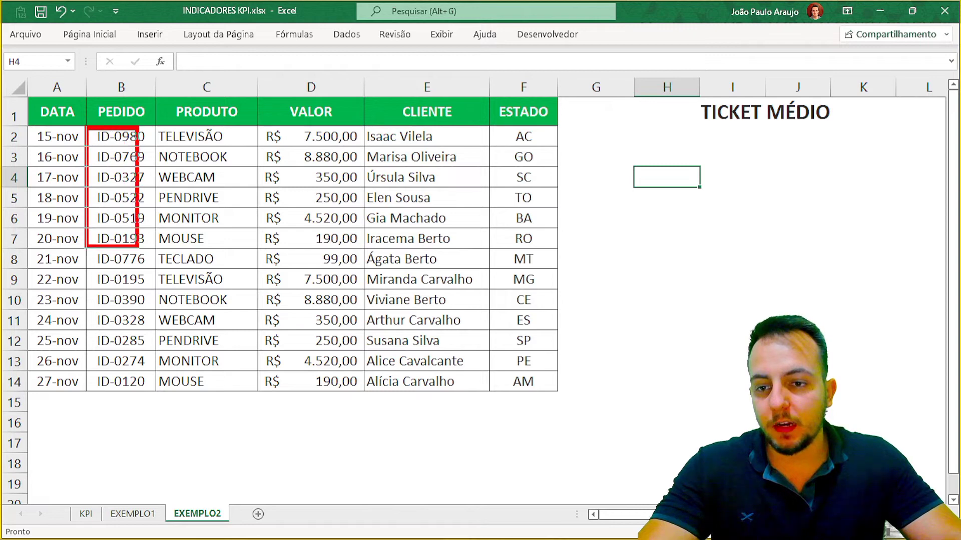
left_click_drag(93, 127, 157, 397)
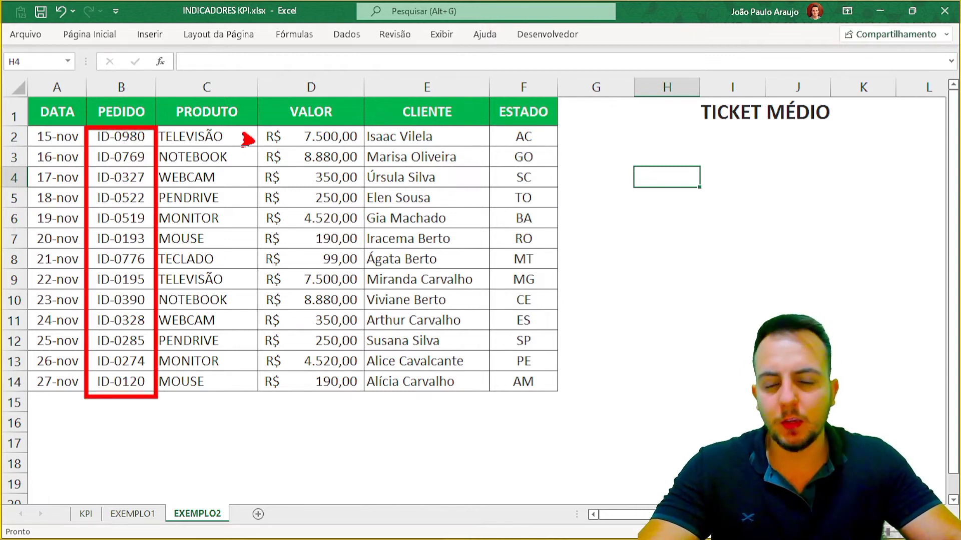
left_click_drag(251, 141, 333, 70)
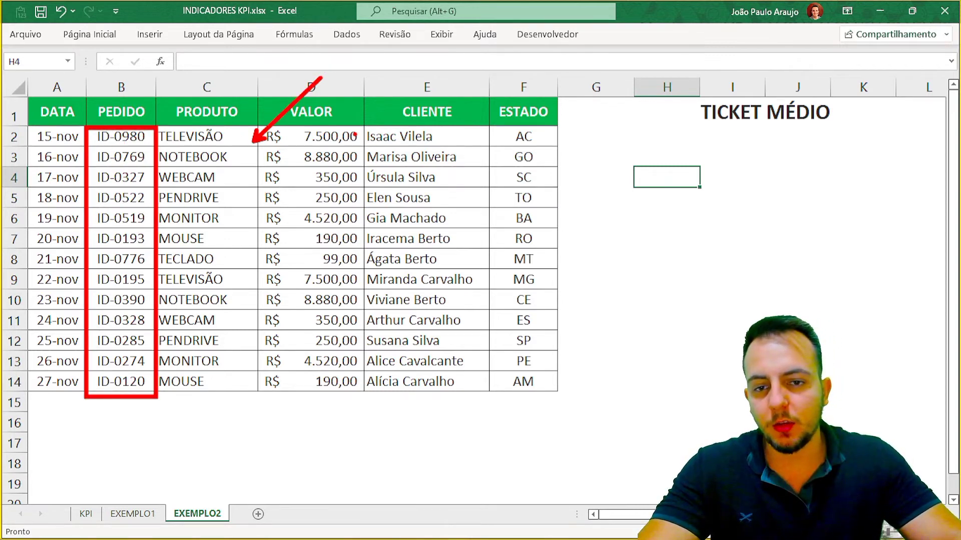
left_click_drag(358, 131, 399, 84)
left_click_drag(459, 149, 522, 67)
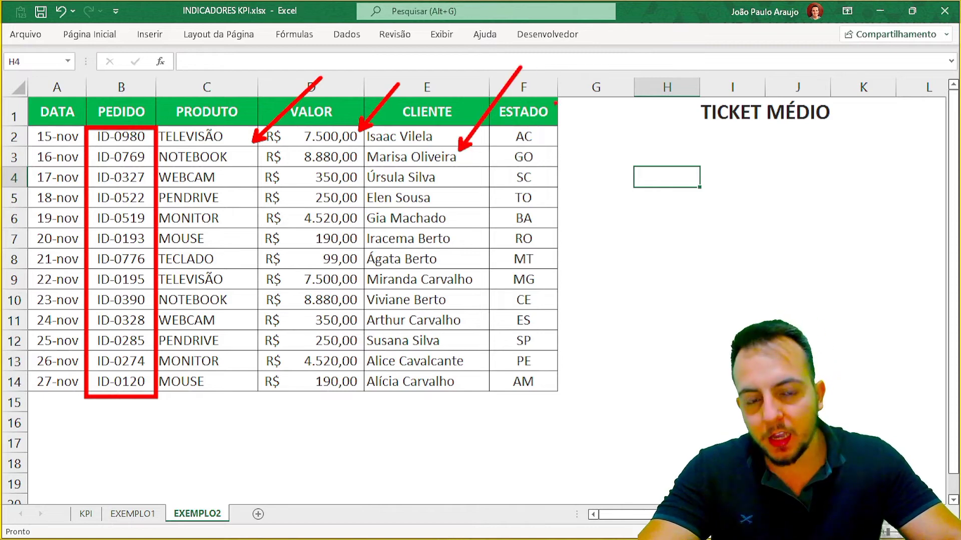
left_click_drag(553, 147, 635, 91)
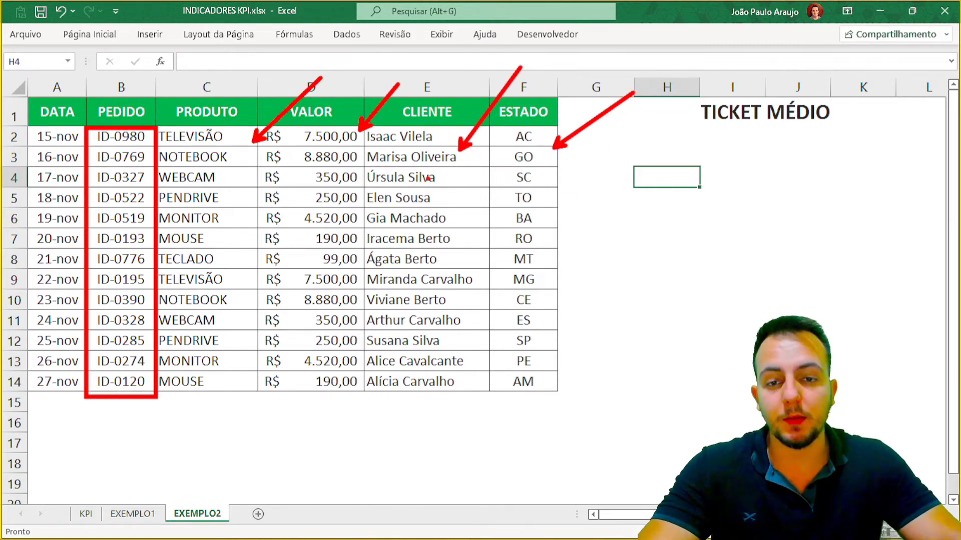
left_click_drag(450, 179, 475, 234)
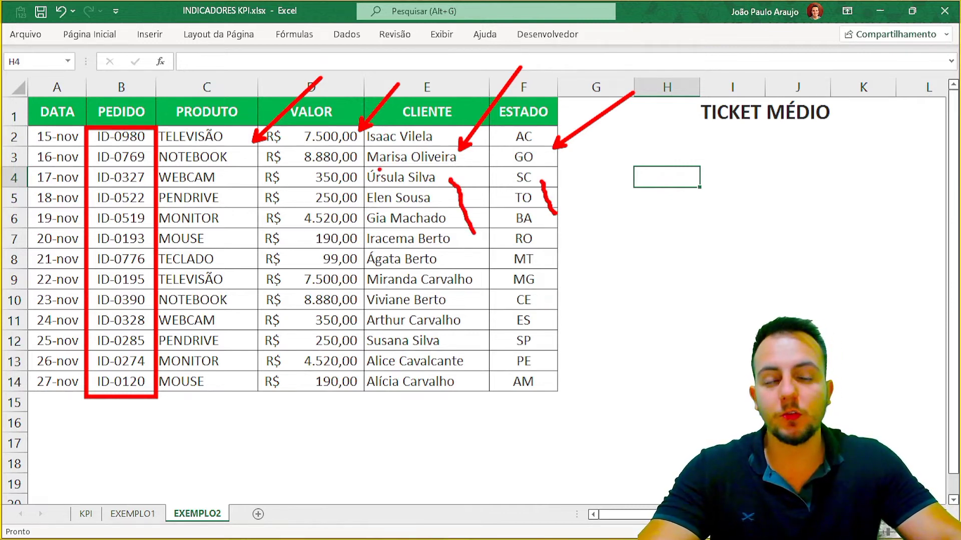
key("Escape")
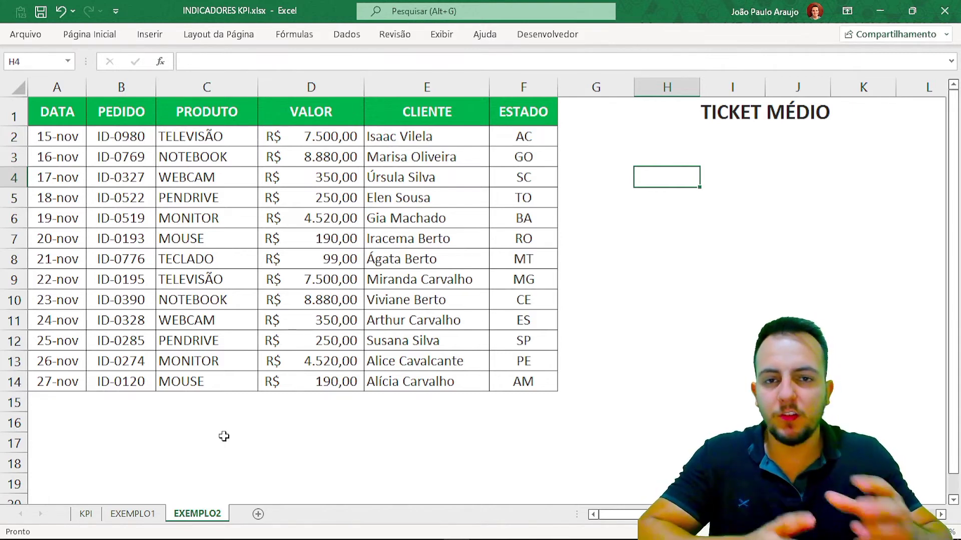
left_click(303, 419)
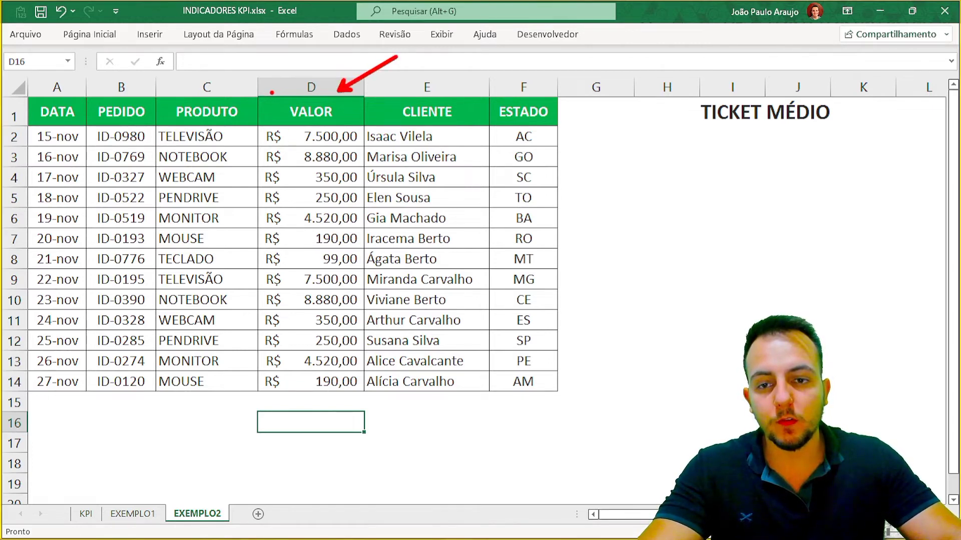
left_click_drag(260, 95, 364, 398)
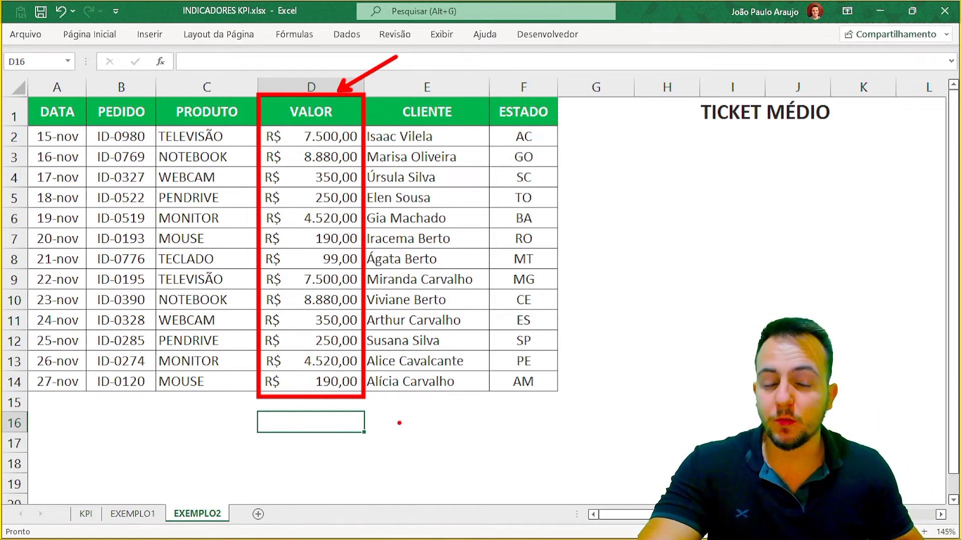
key("Escape")
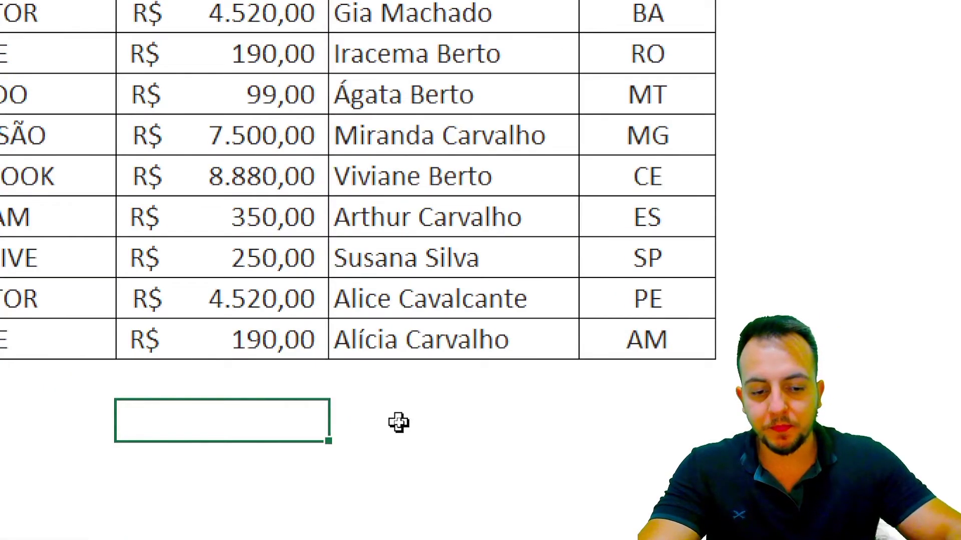
Step: Enter =SOMA(D2:D14) in D16 to total the VALOR column as R$ 43.479,00
type("=")
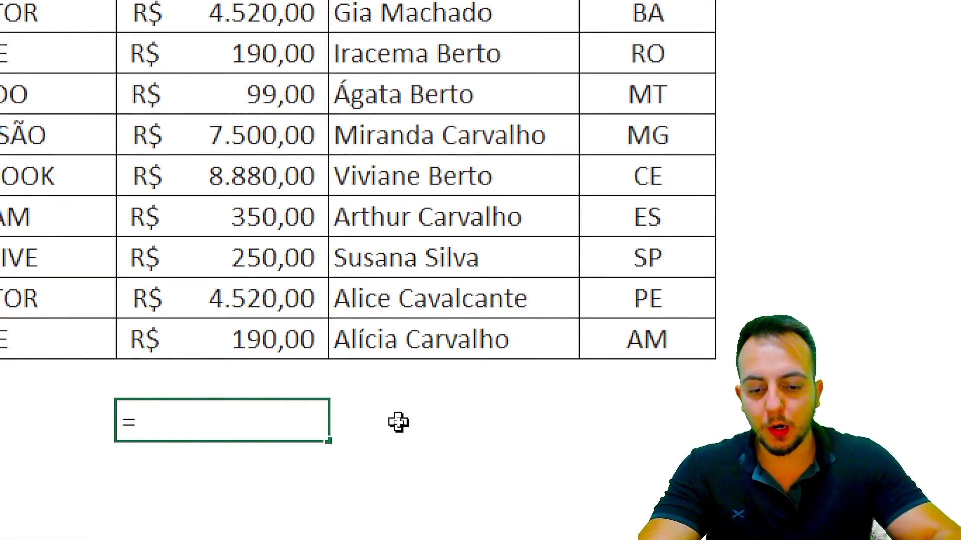
type("SOMA")
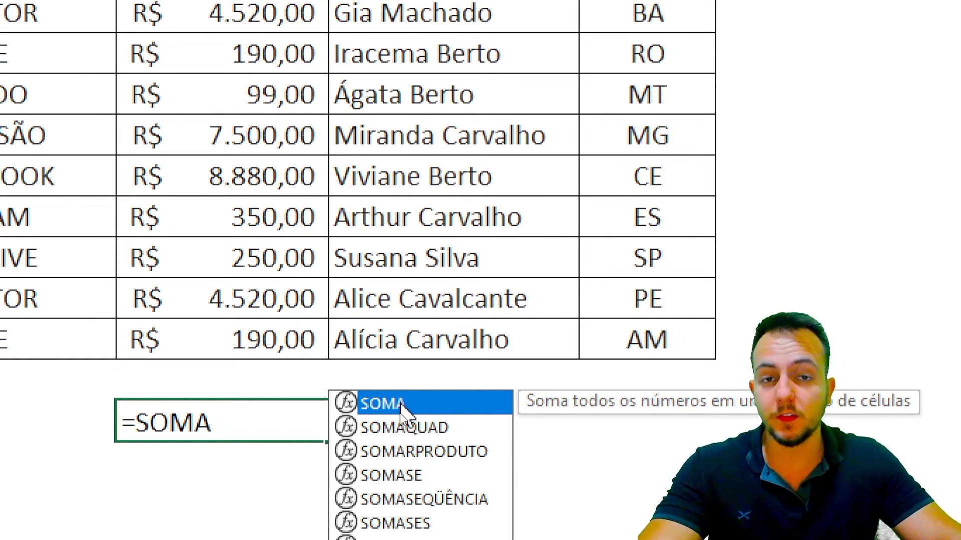
double_click(403, 405)
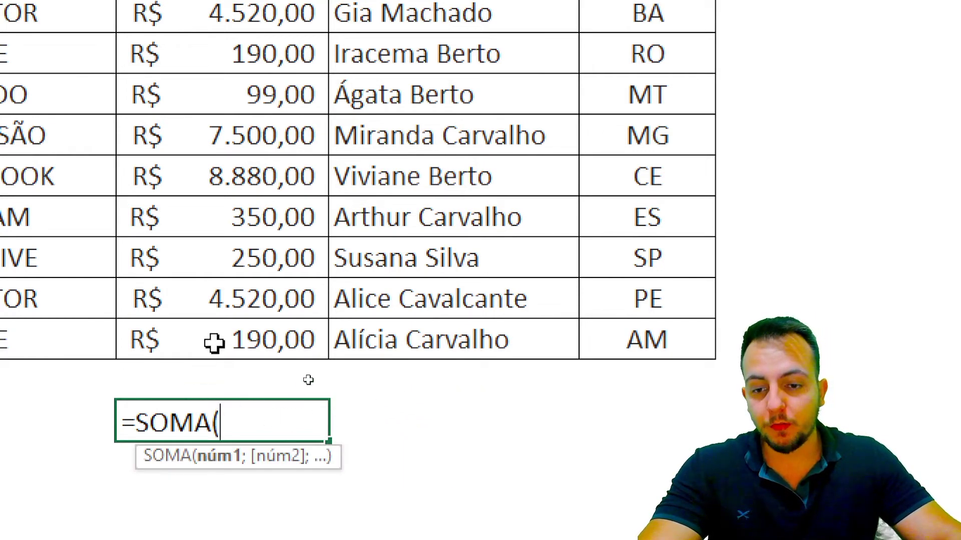
left_click_drag(214, 343, 243, 66)
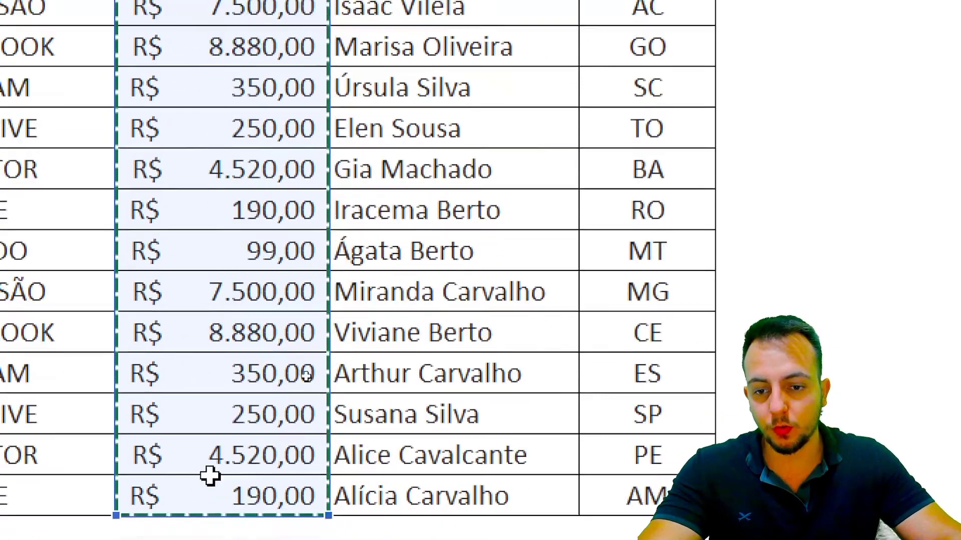
key("ctrl+Return")
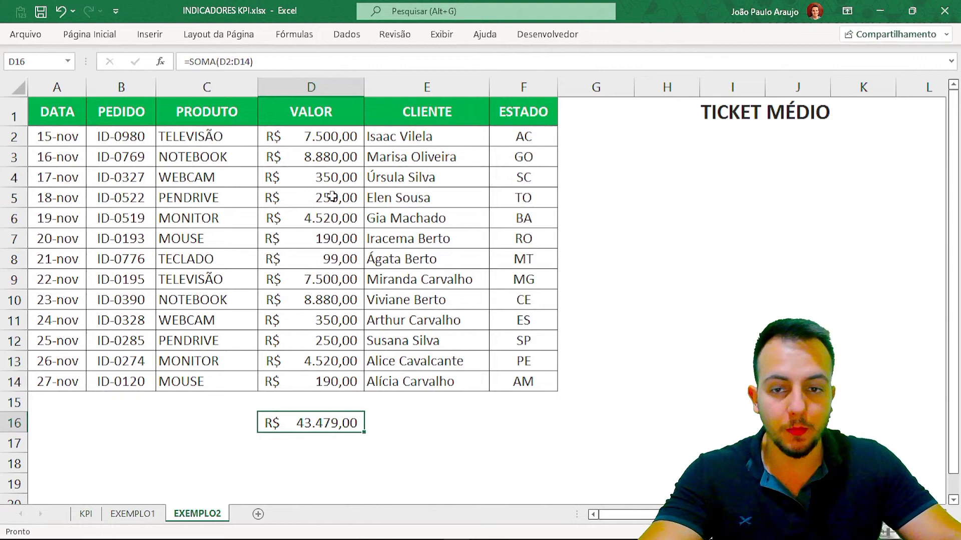
left_click_drag(334, 138, 310, 385)
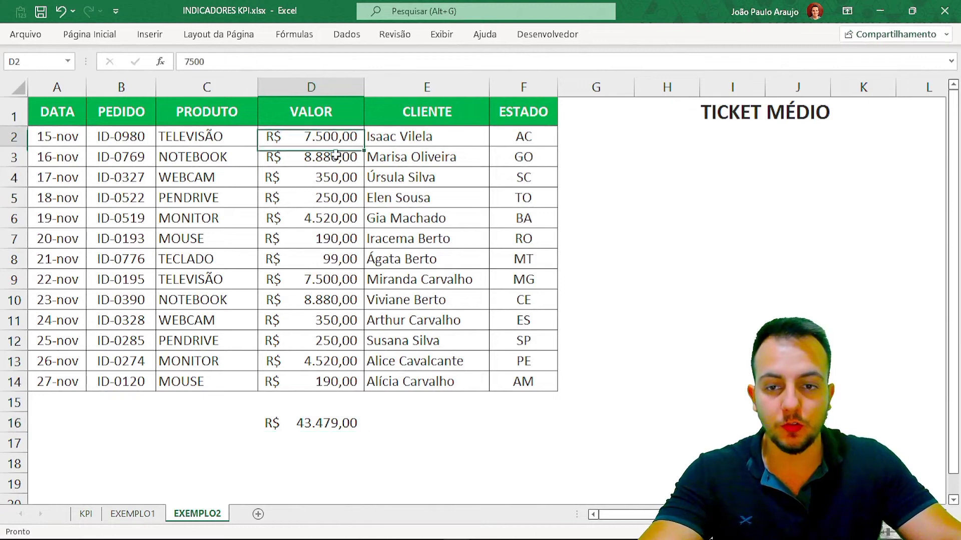
Step: Enter the label TOTAL in C16 beside the sum
left_click(251, 435)
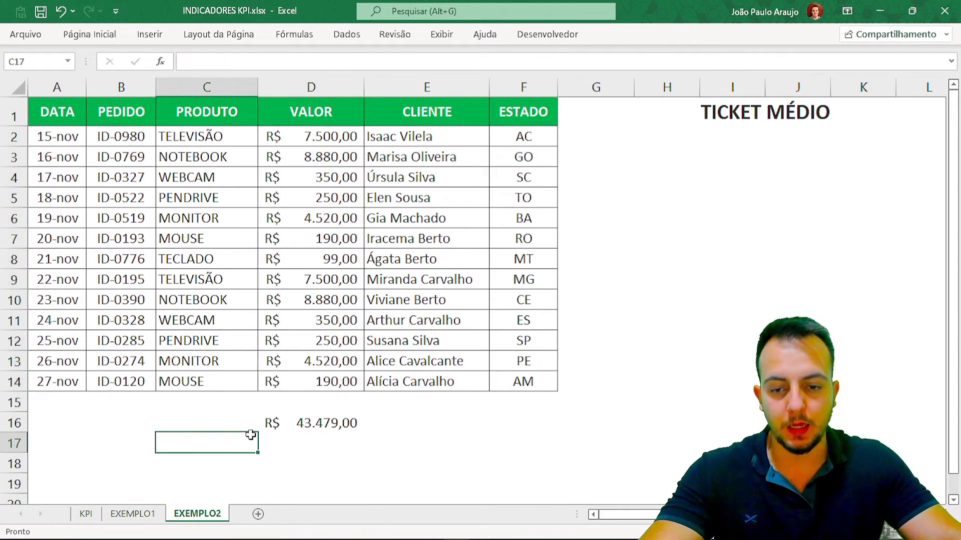
left_click(240, 418)
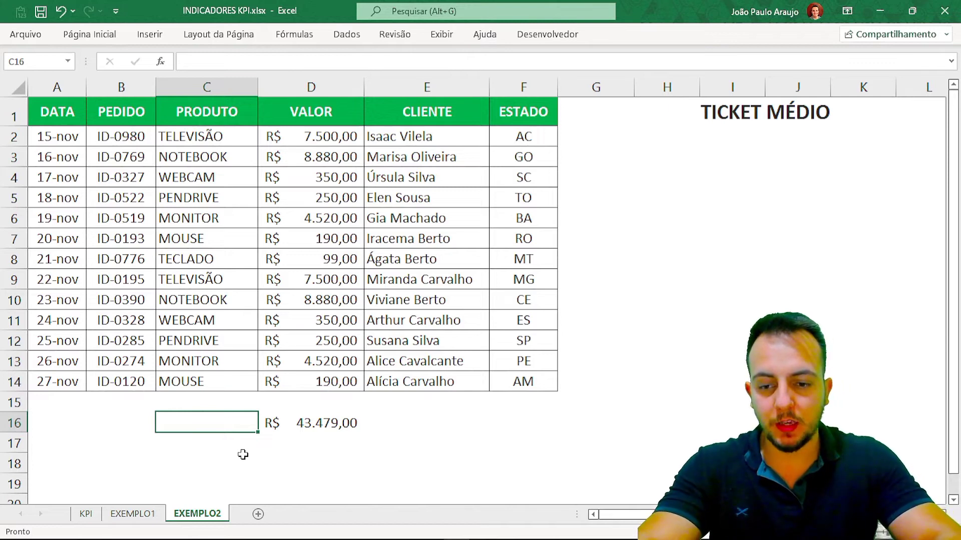
type("FATURAM")
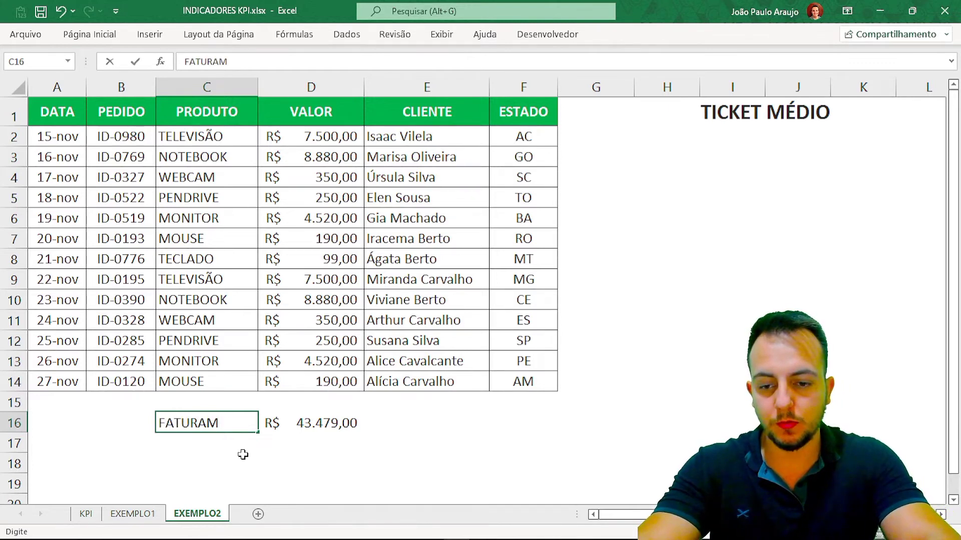
key("Escape")
type("TOTAL")
key("Return")
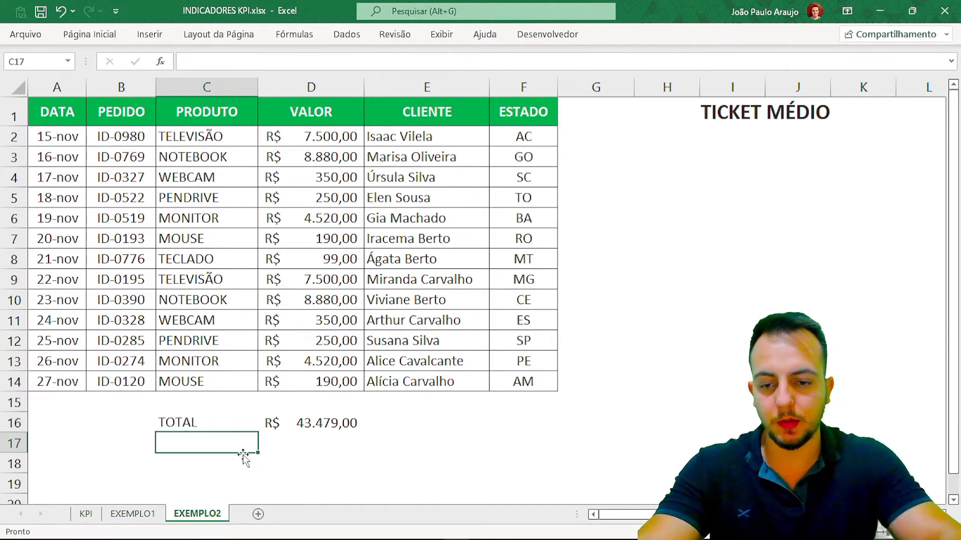
Step: Format C16:D16 as centred, bold, with a yellow fill
left_click_drag(215, 422, 275, 415)
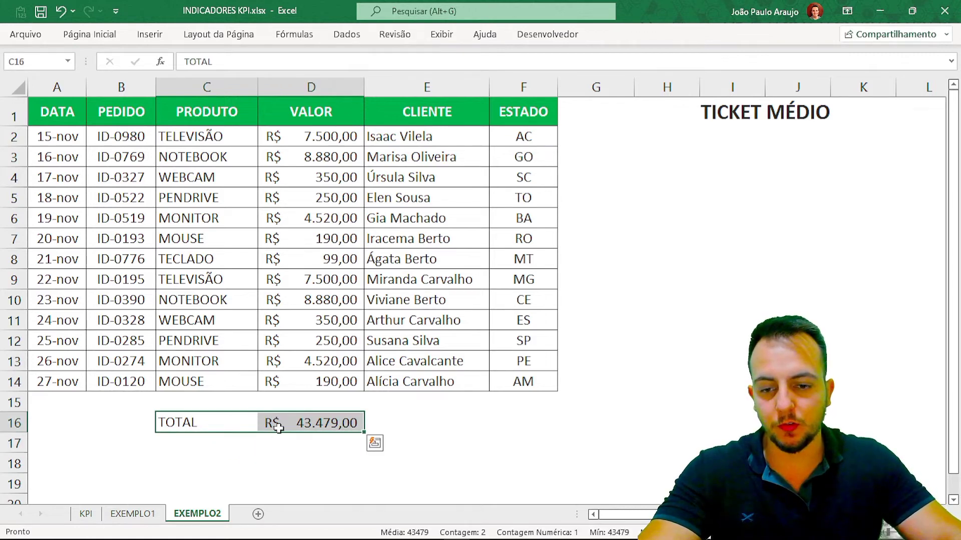
left_click(89, 34)
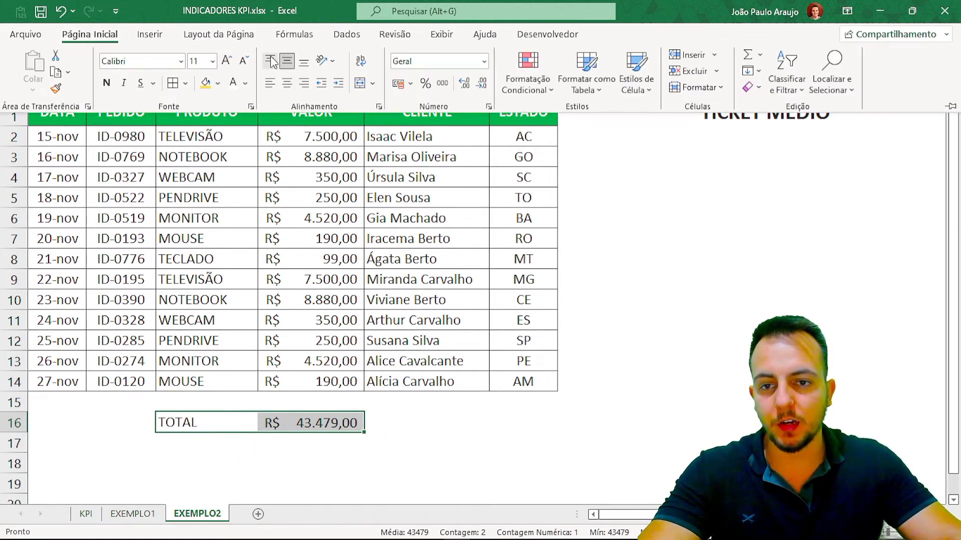
left_click(286, 84)
left_click(205, 83)
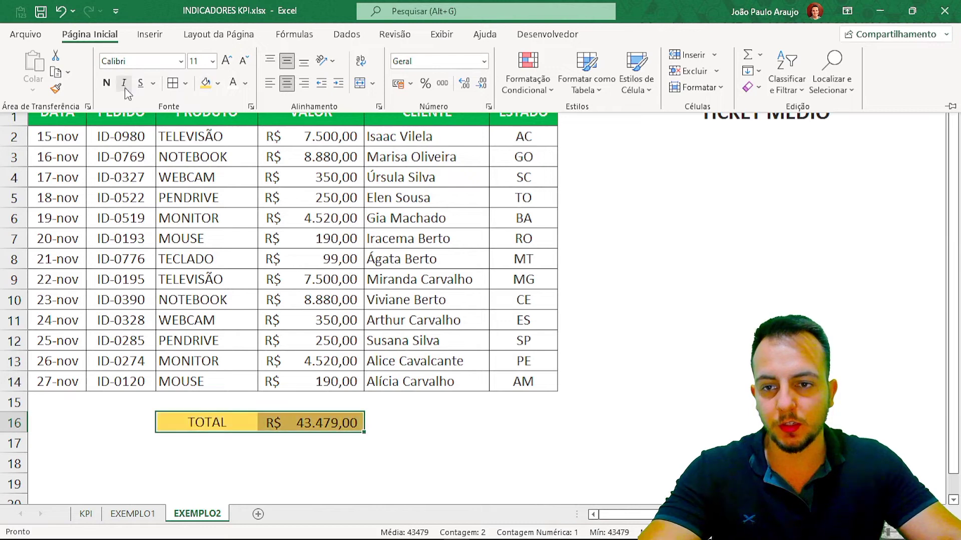
left_click(106, 83)
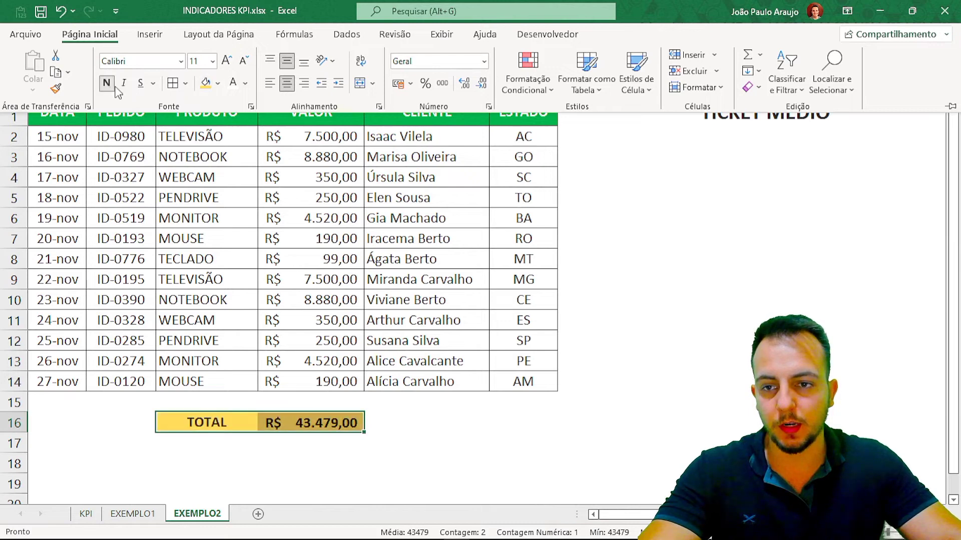
left_click(151, 450)
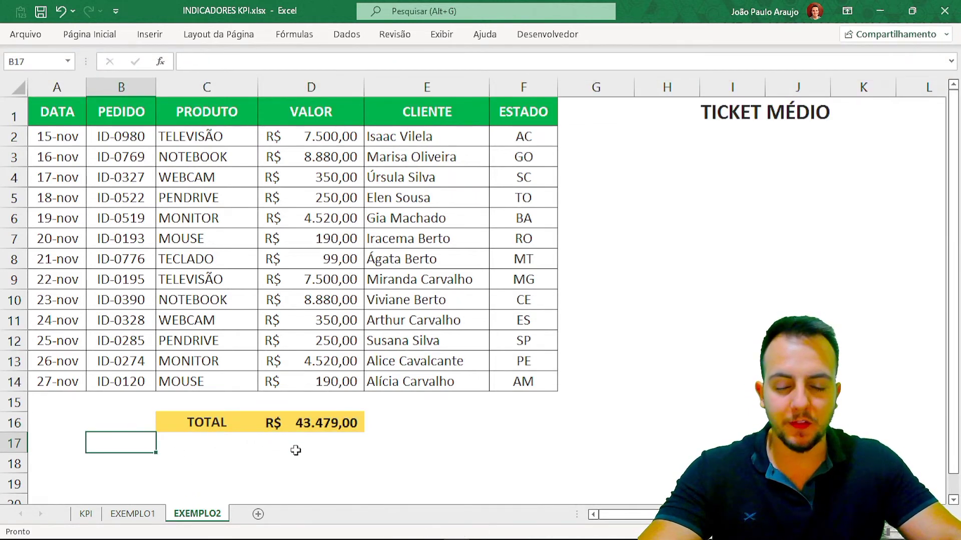
left_click(230, 441)
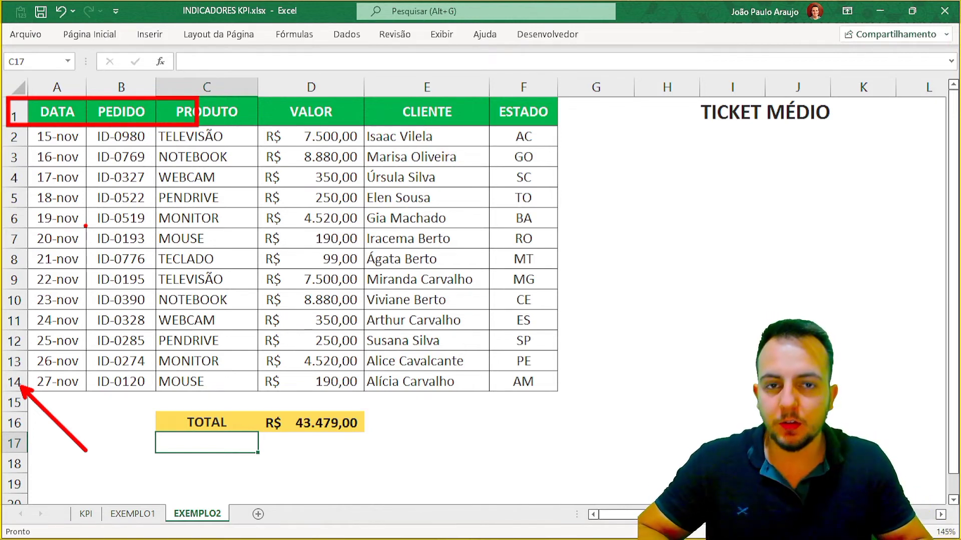
key("Escape")
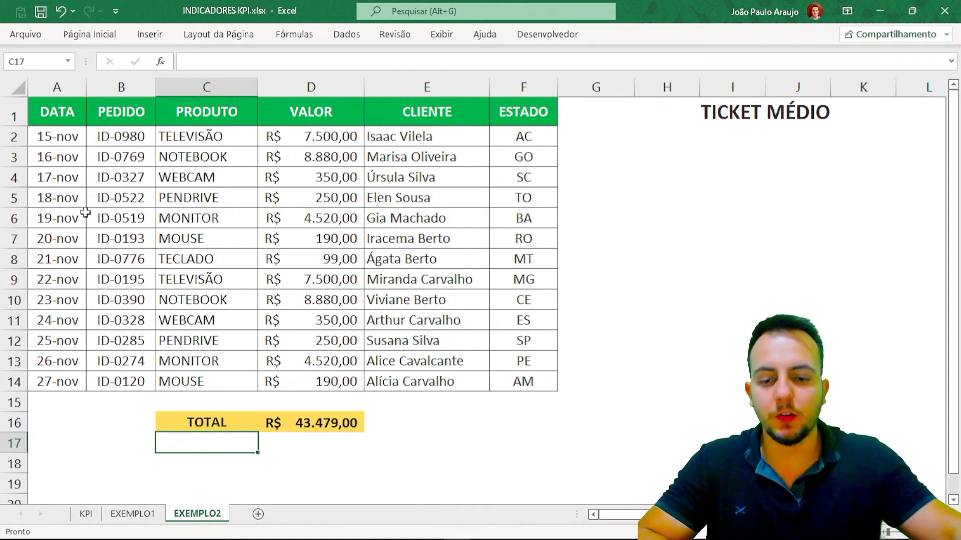
Step: Count the PEDIDO IDs B2:B14 with CONT.VALORES in D17, returning 13
left_click(317, 443)
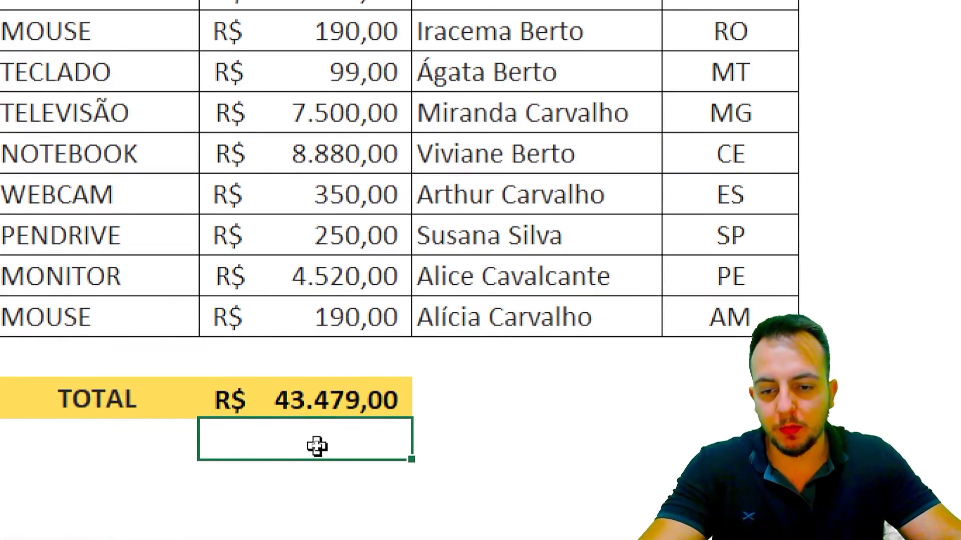
type("=C")
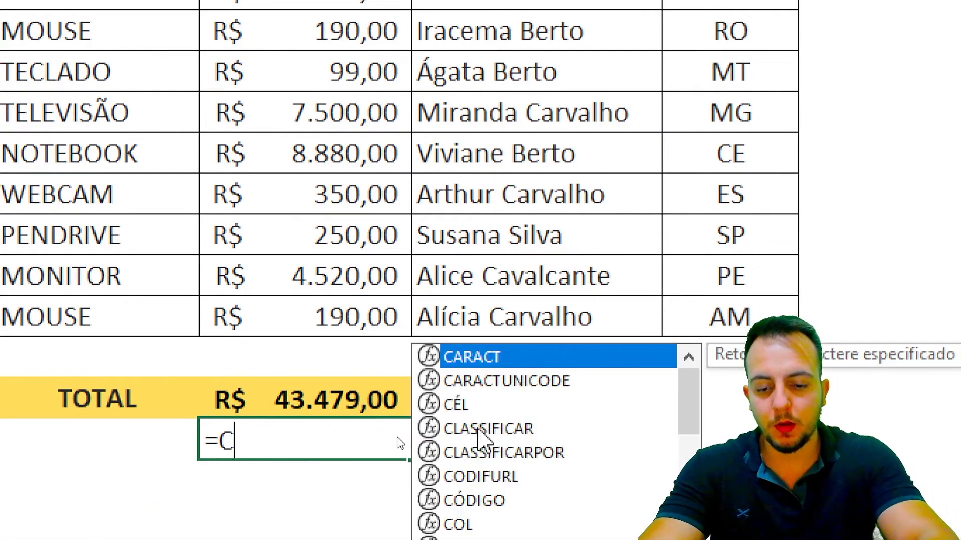
type("ONT")
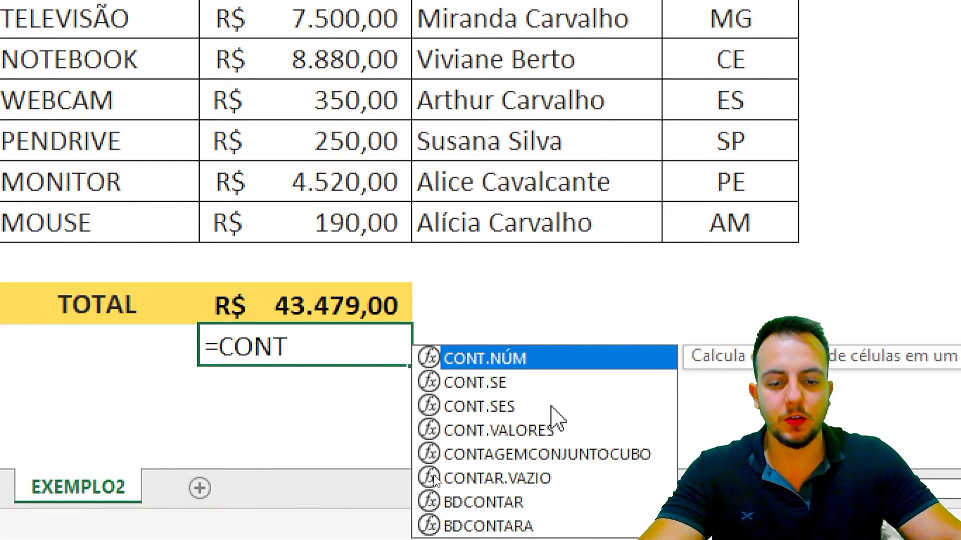
left_click(488, 435)
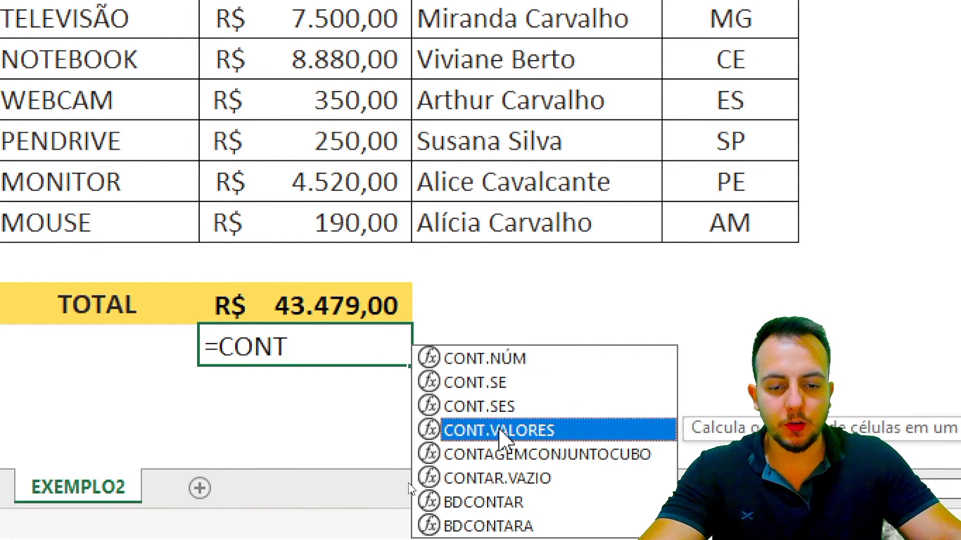
double_click(488, 435)
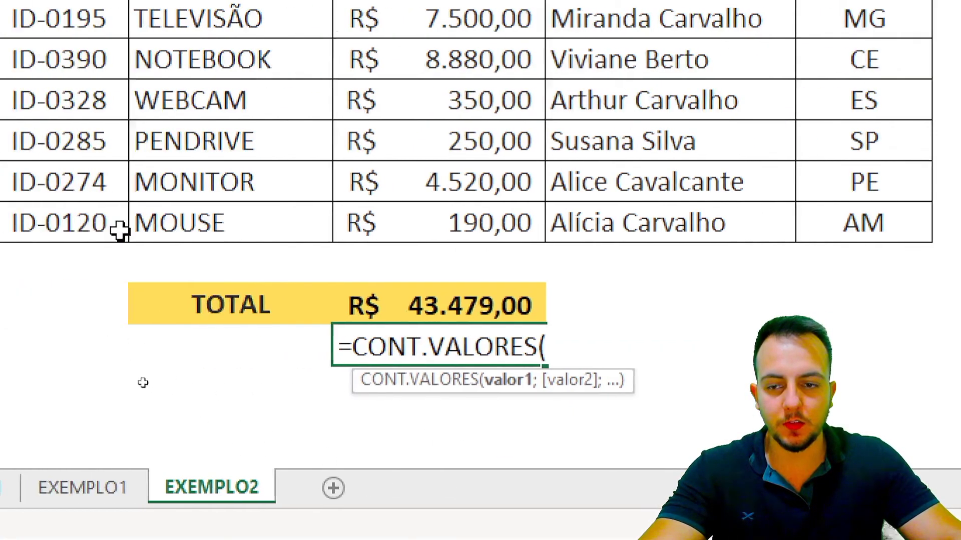
left_click(219, 224)
left_click_drag(227, 202, 248, 67)
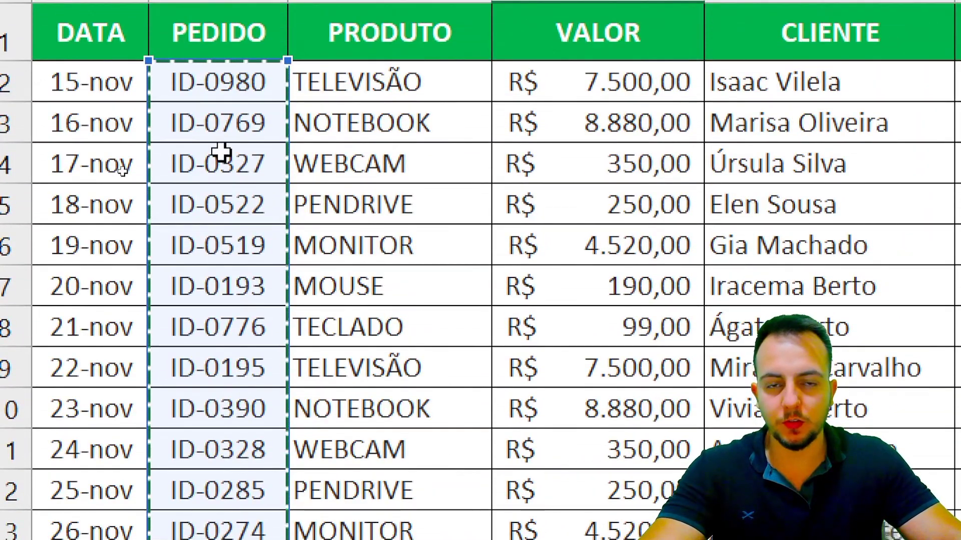
key("Return")
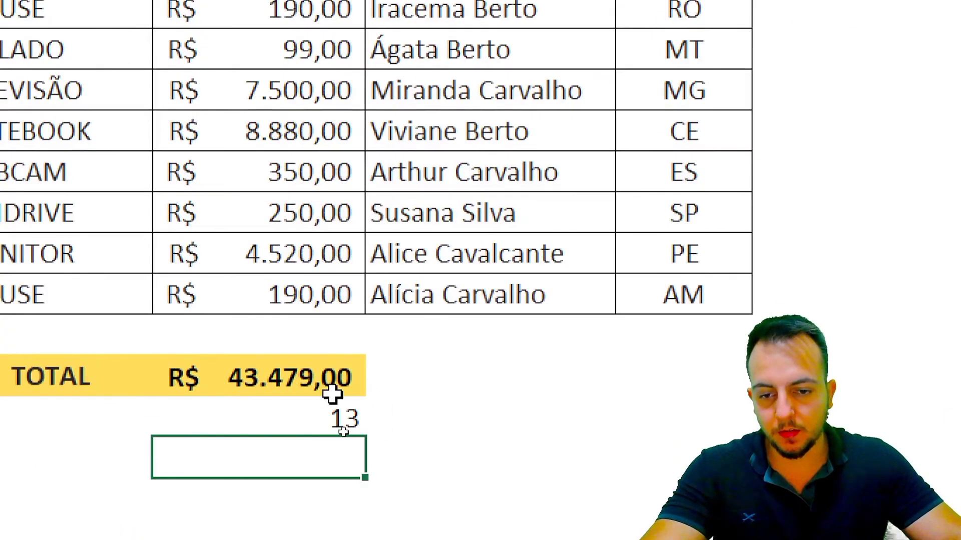
left_click(180, 413)
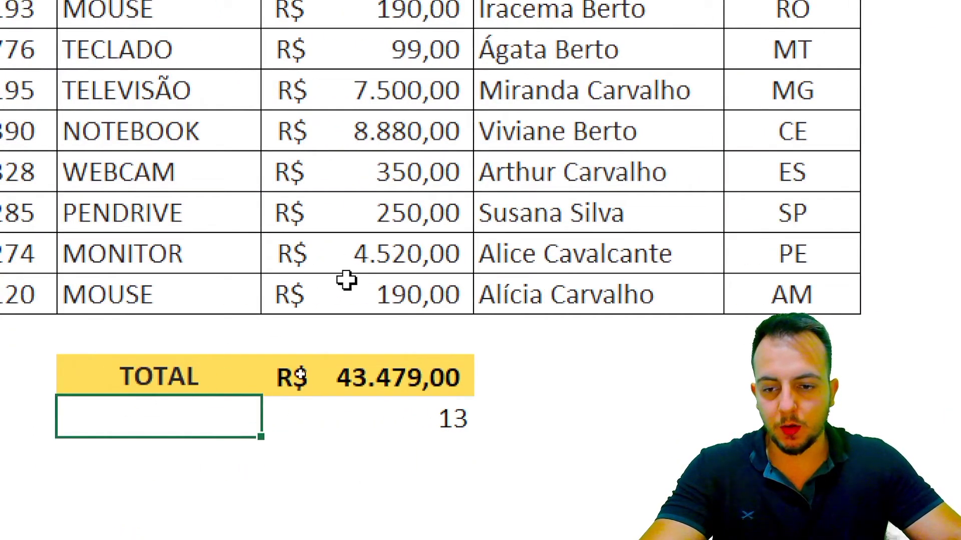
Step: Label C17 PEDIDOS and format C17:D17 centred, bold, with a light blue fill
type("PEDI")
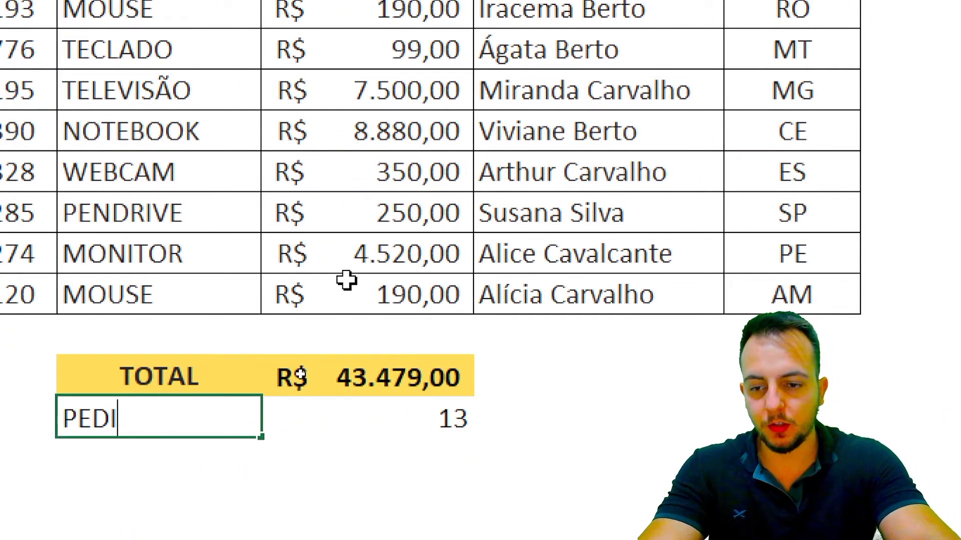
type("DOS")
key("Return")
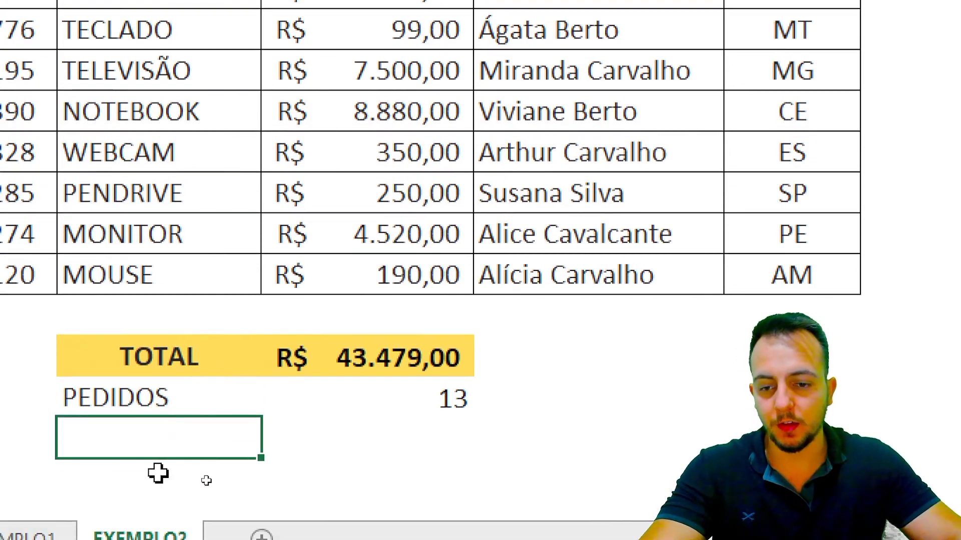
left_click_drag(193, 393, 371, 393)
key("ctrl+q")
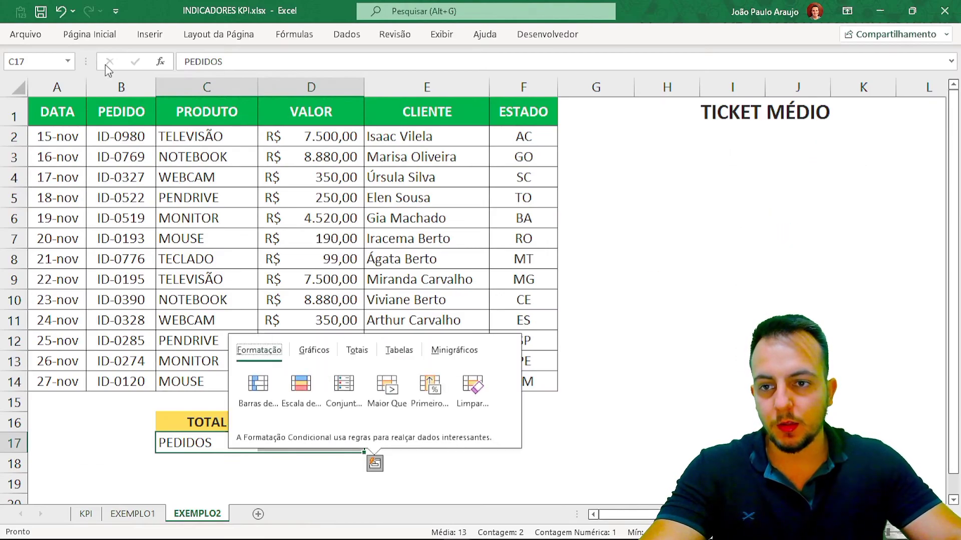
left_click(90, 34)
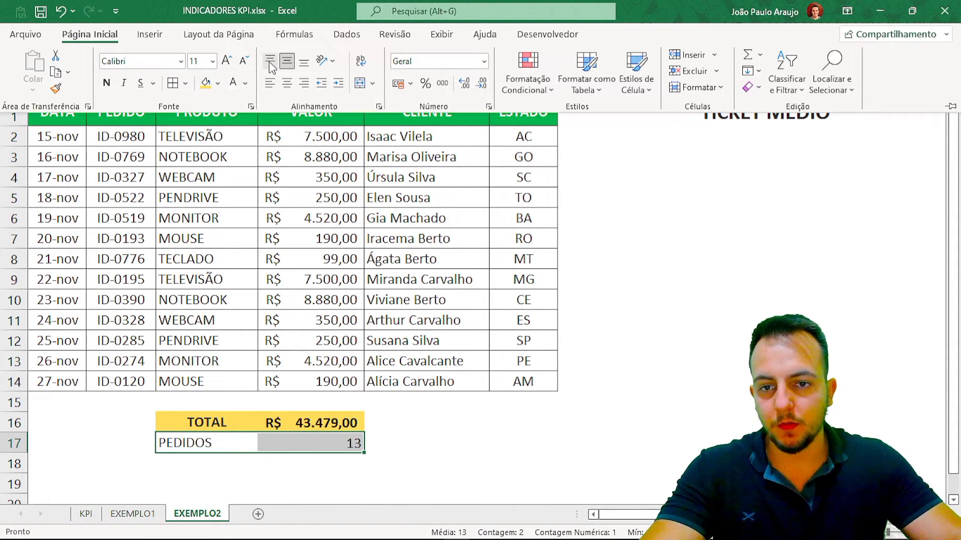
left_click(288, 82)
left_click(106, 82)
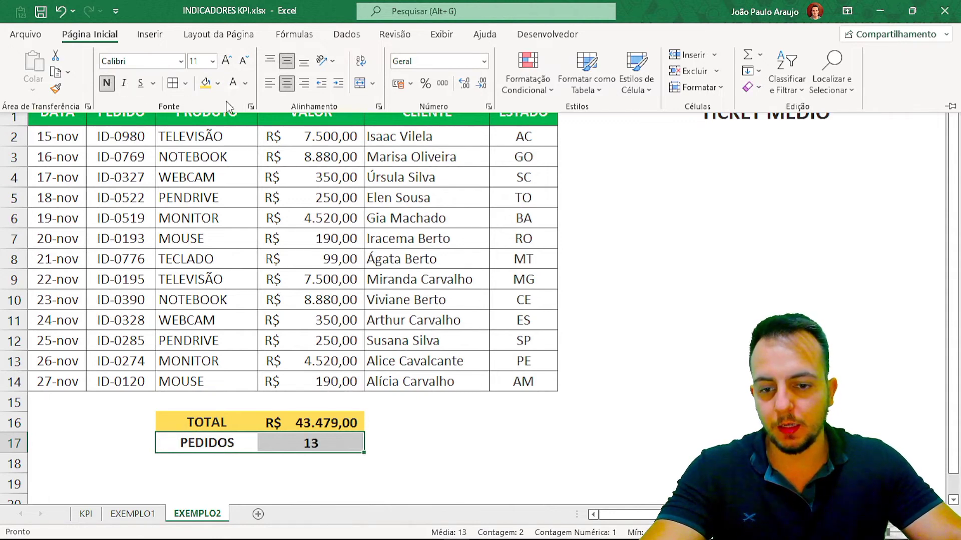
left_click(218, 83)
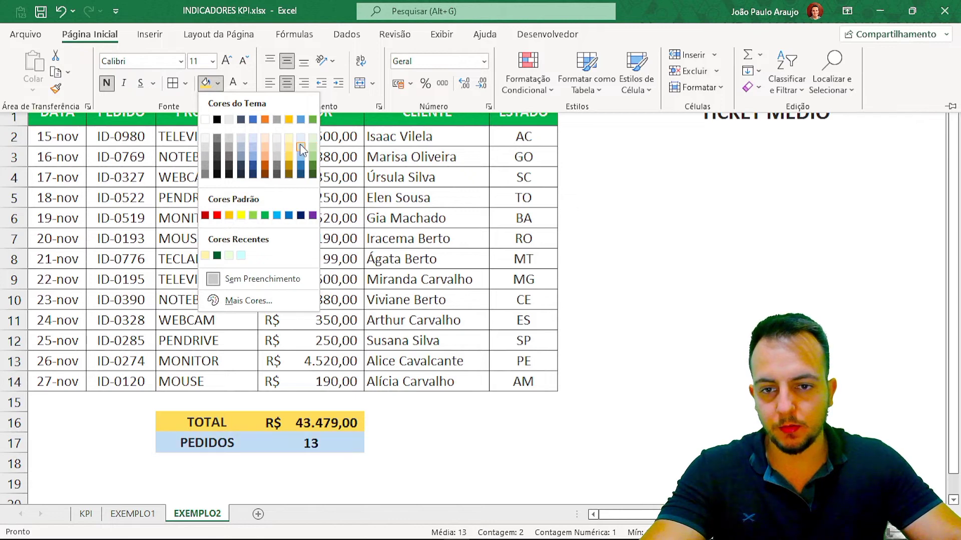
left_click(300, 159)
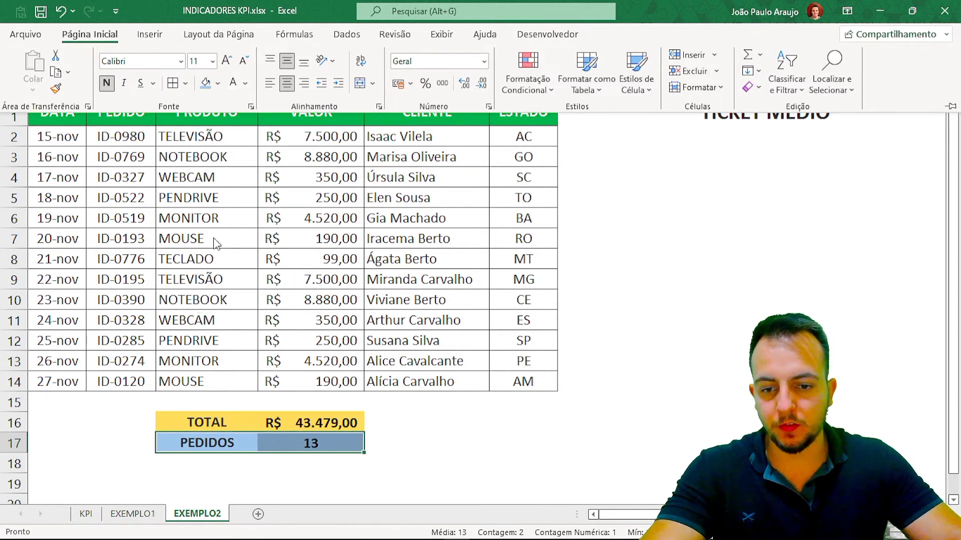
left_click(144, 433)
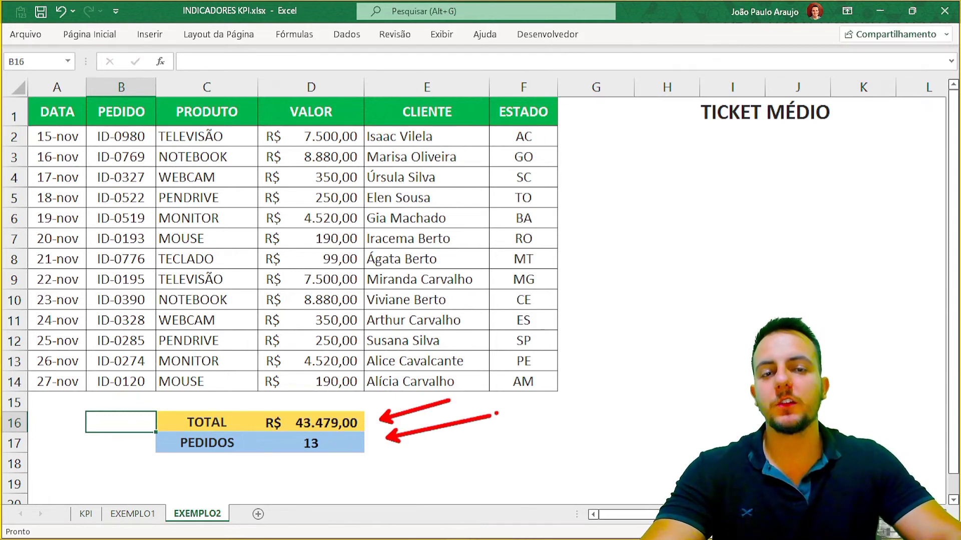
Step: Type the MÉDIA label into C18 beneath the PEDIDOS row
left_click(195, 462)
type("M")
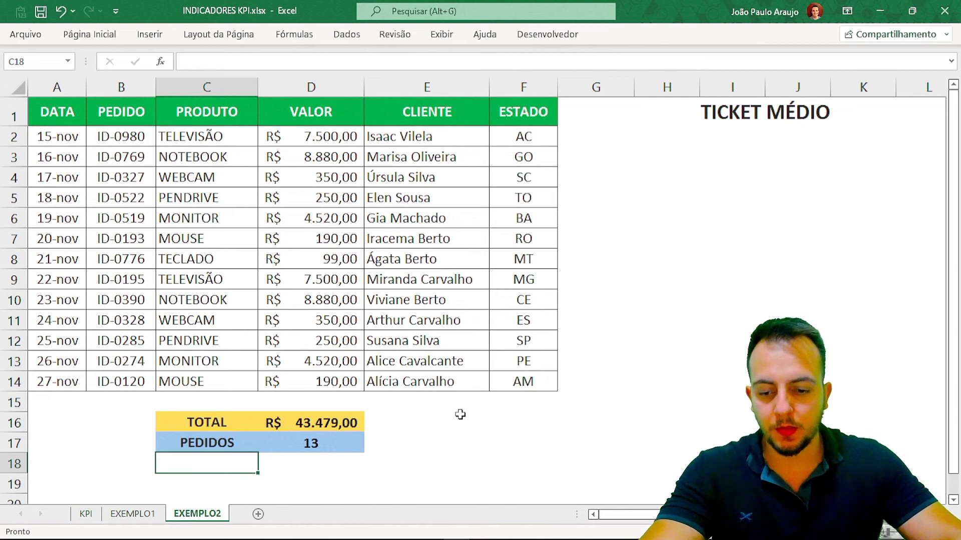
type("ÉDE")
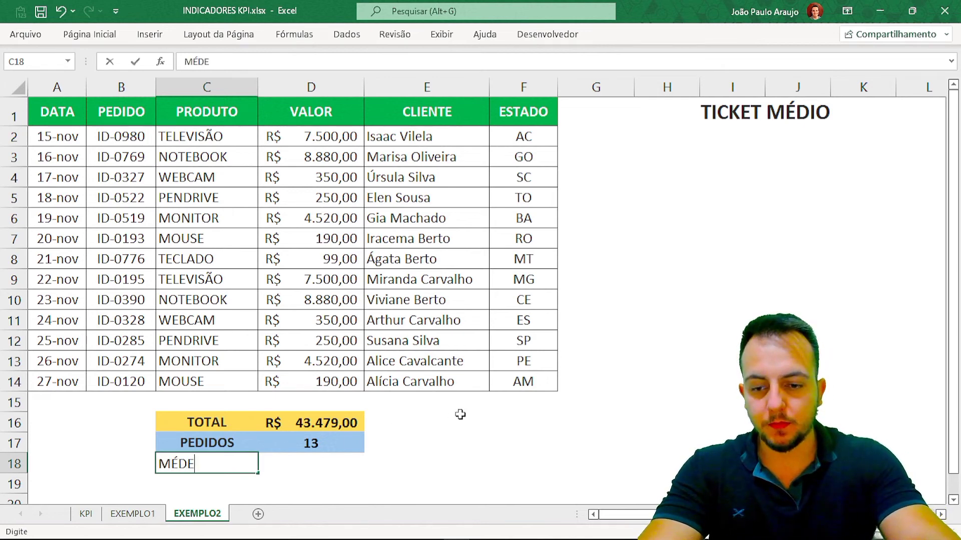
key("BackSpace")
key("BackSpace")
key("Tab")
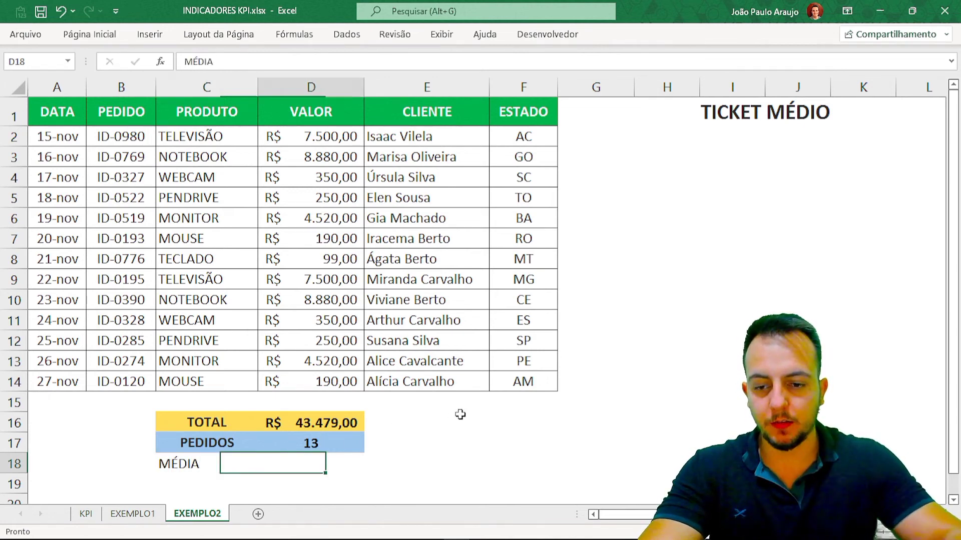
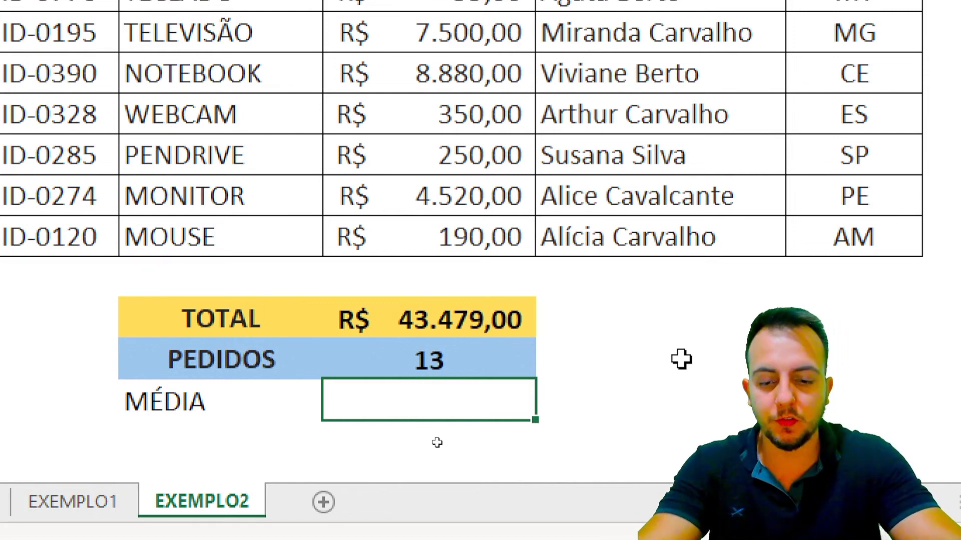
Step: Enter =D16/D17 in the MÉDIA cell D18 to show the ticket médio R$ 3.344,54
type("=")
left_click(418, 308)
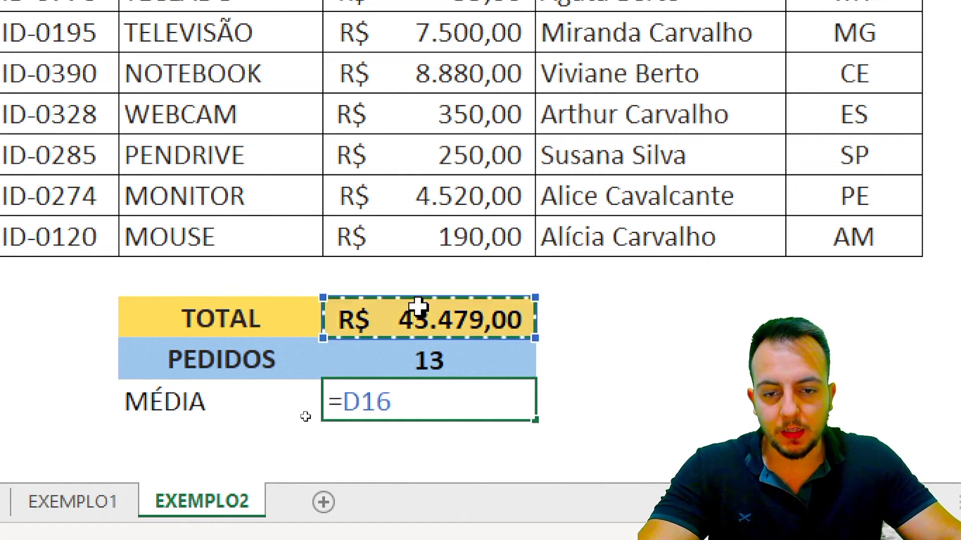
type("/")
left_click(461, 371)
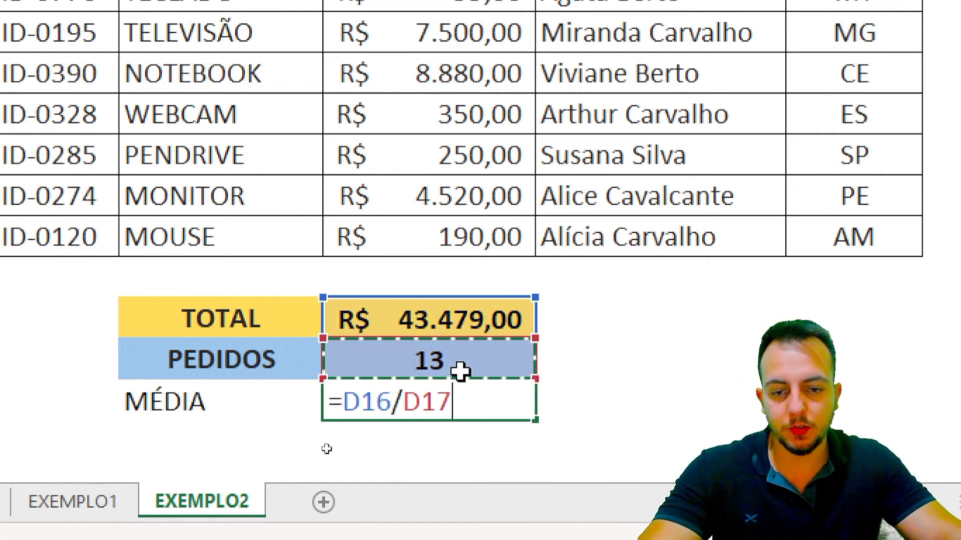
key("Return")
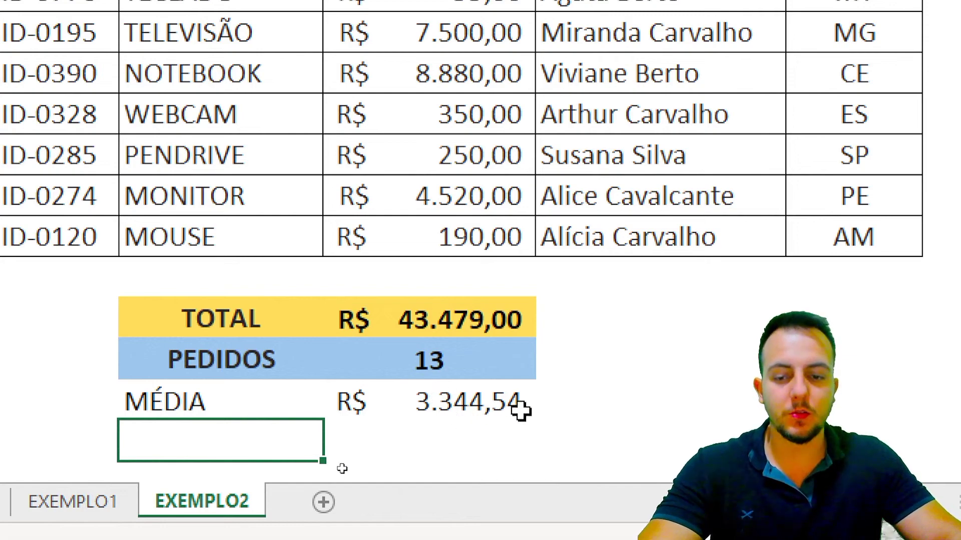
left_click_drag(251, 408, 379, 398)
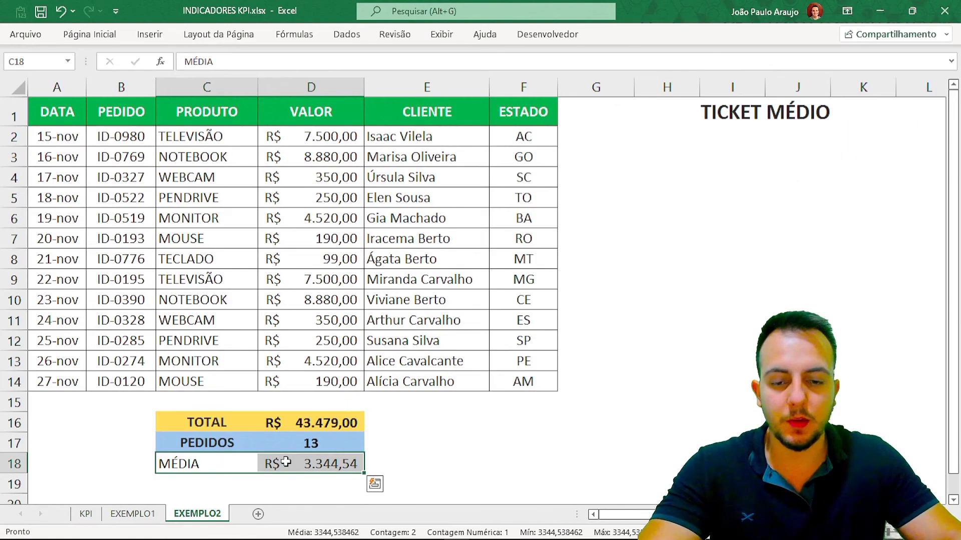
key("ctrl+q")
Step: Format C18:D18 as centred, middle-aligned and bold with a light green fill
left_click(215, 467)
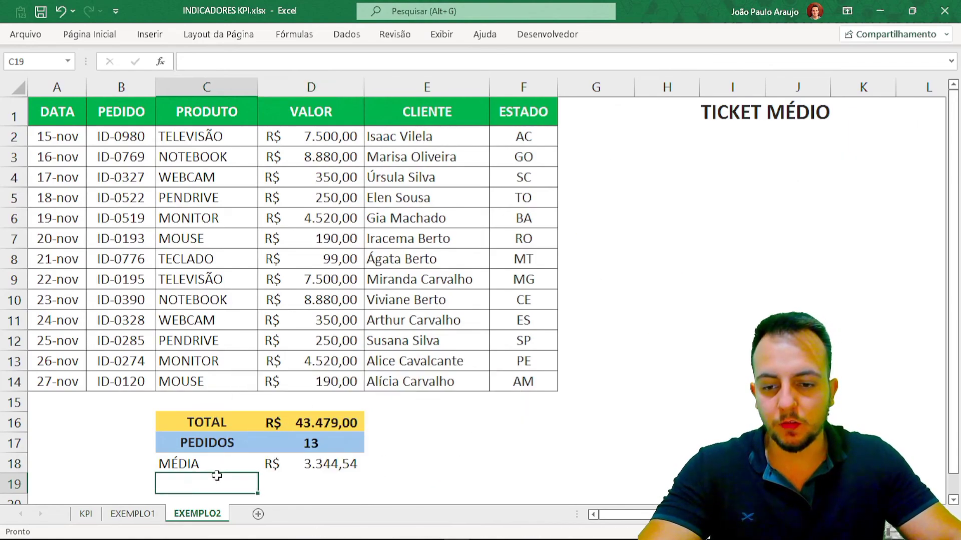
left_click_drag(246, 461, 262, 461)
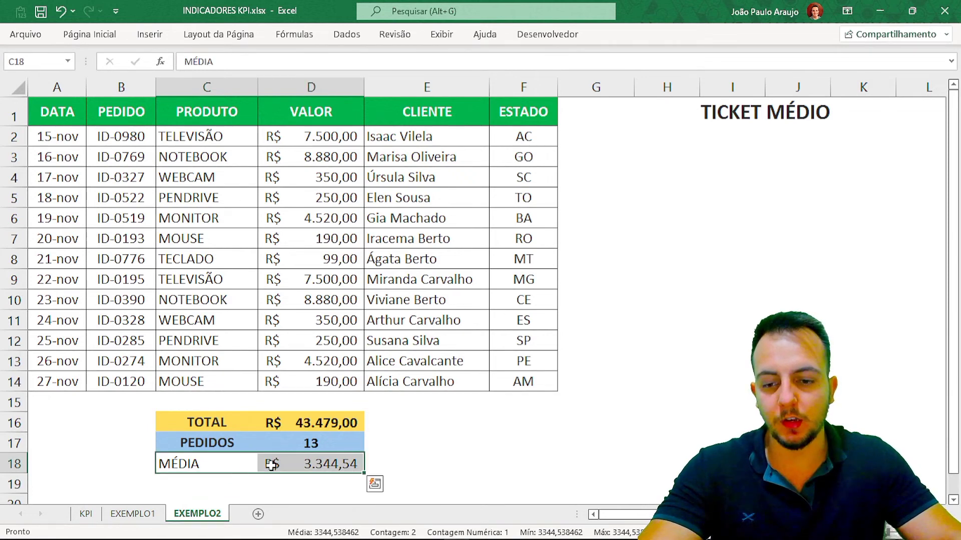
left_click(107, 40)
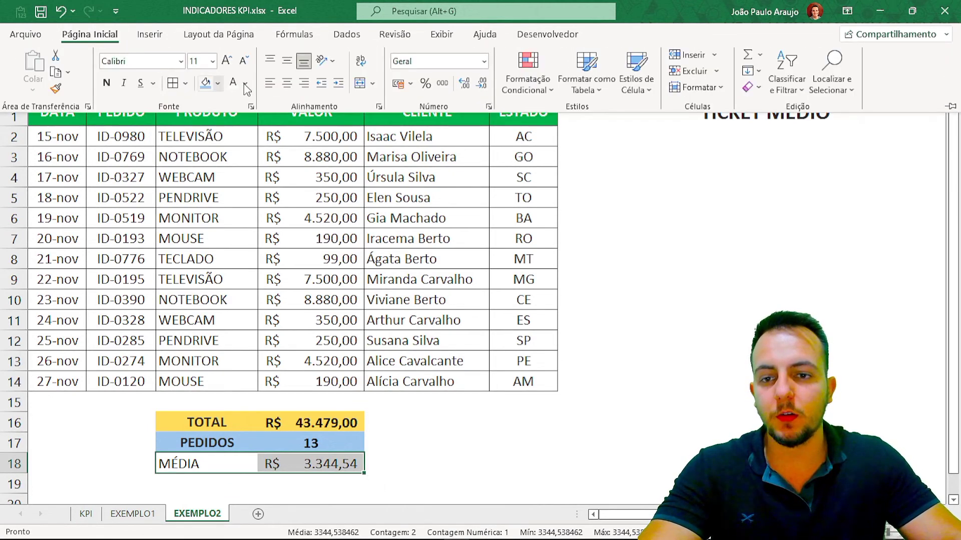
left_click(287, 83)
left_click(286, 67)
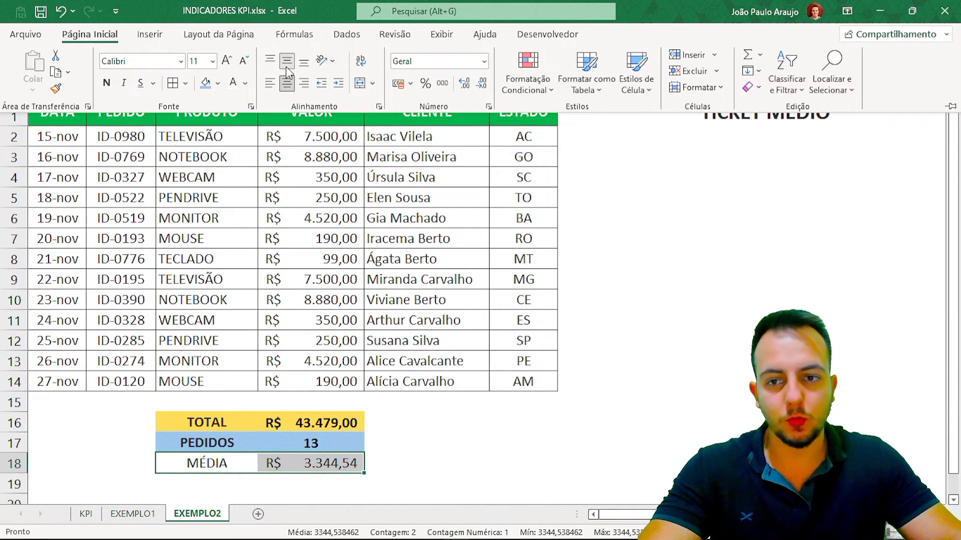
left_click(106, 83)
left_click(218, 83)
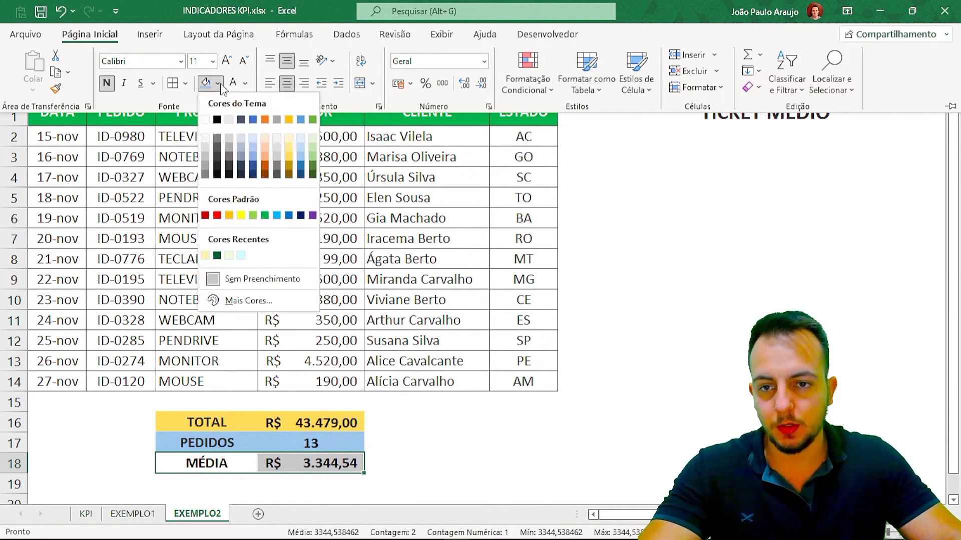
left_click(312, 153)
left_click(115, 440)
left_click(111, 441)
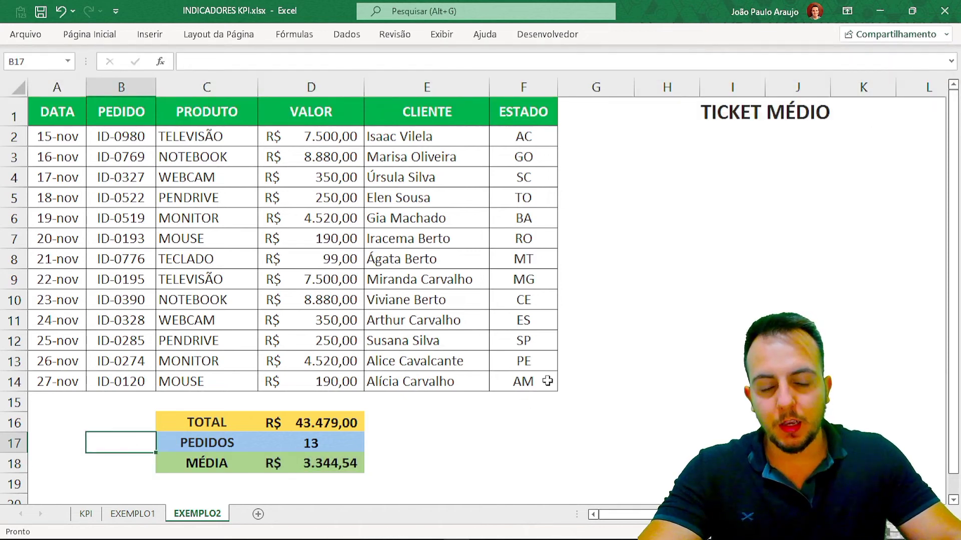
left_click(618, 261)
key("Right")
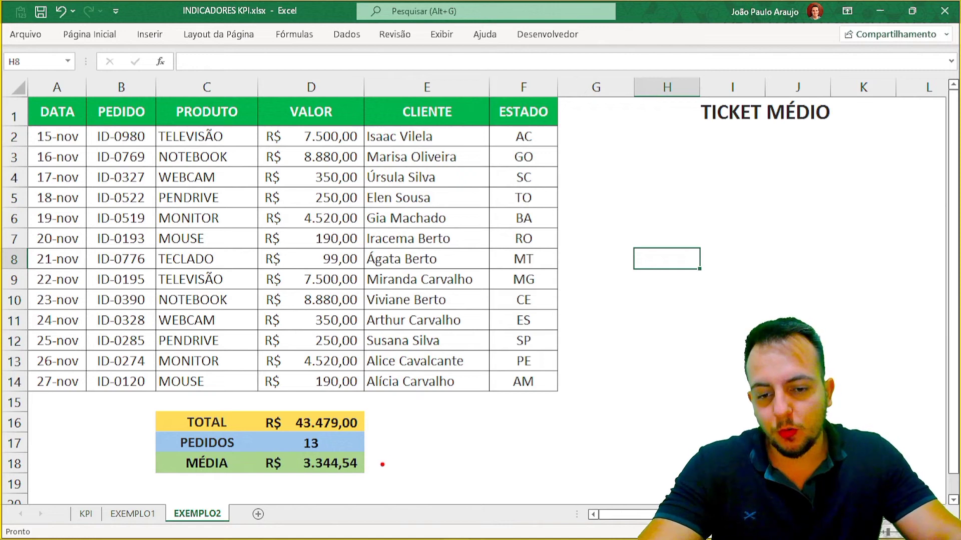
left_click_drag(175, 450, 367, 479)
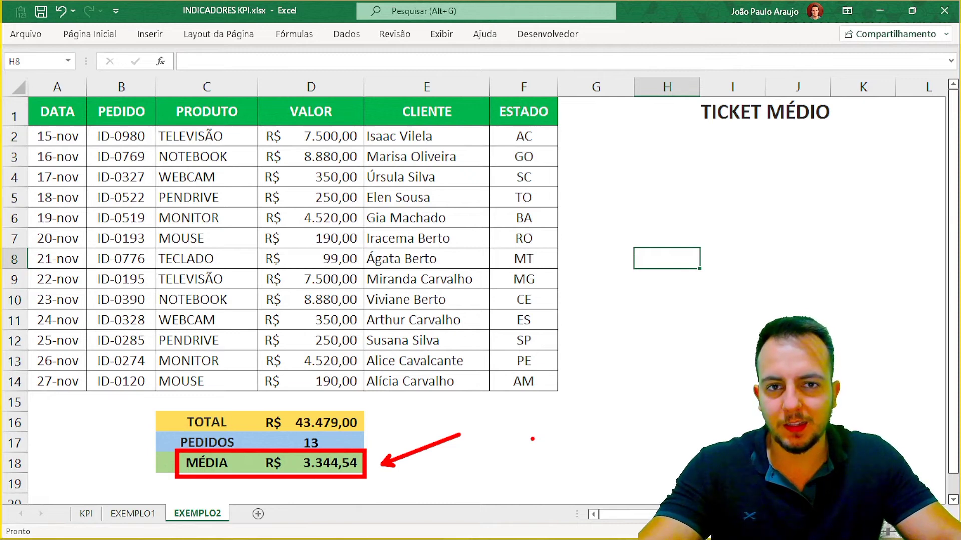
key("Escape")
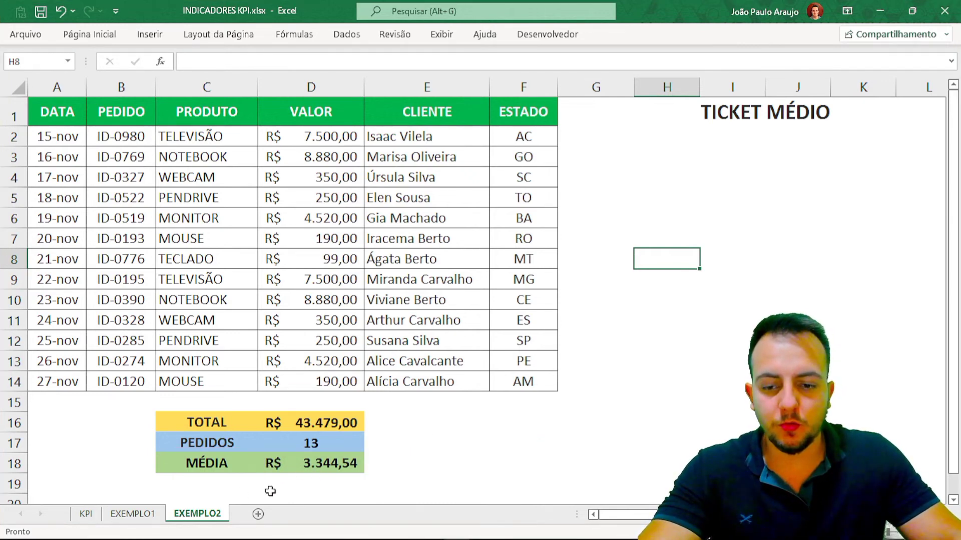
key("ctrl+l")
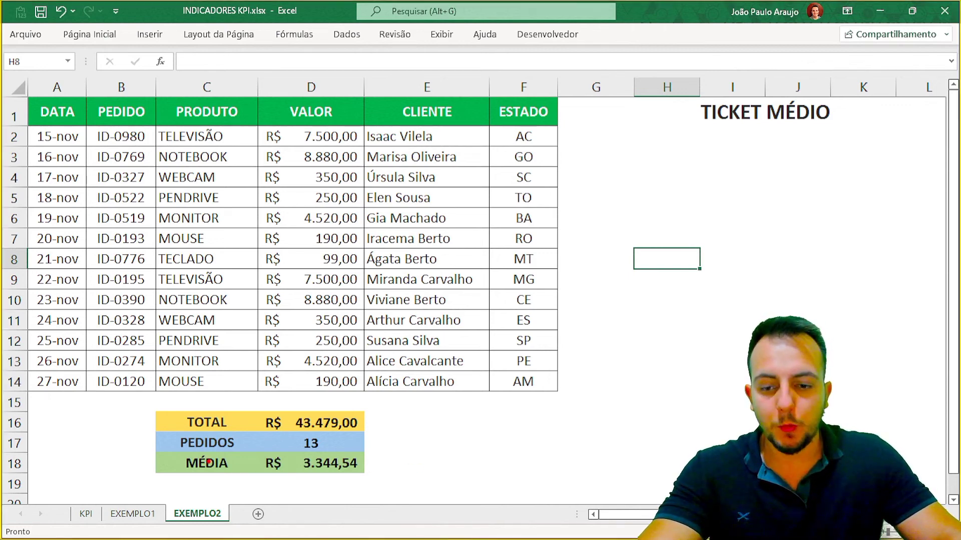
left_click_drag(173, 451, 371, 481)
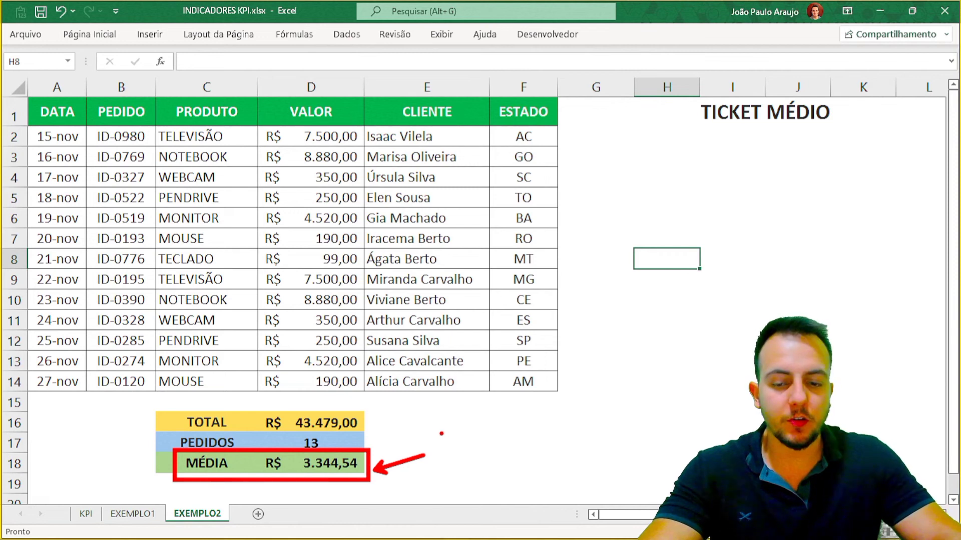
key("Escape")
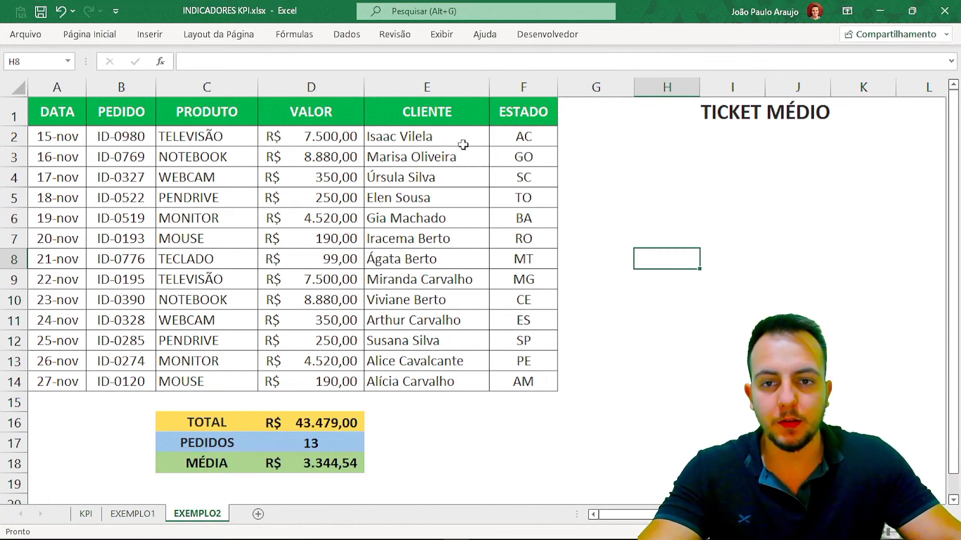
Step: Draw a Retângulo: Cantos Arredondados shape over D5:E9 of the sales table
left_click(150, 39)
left_click(185, 83)
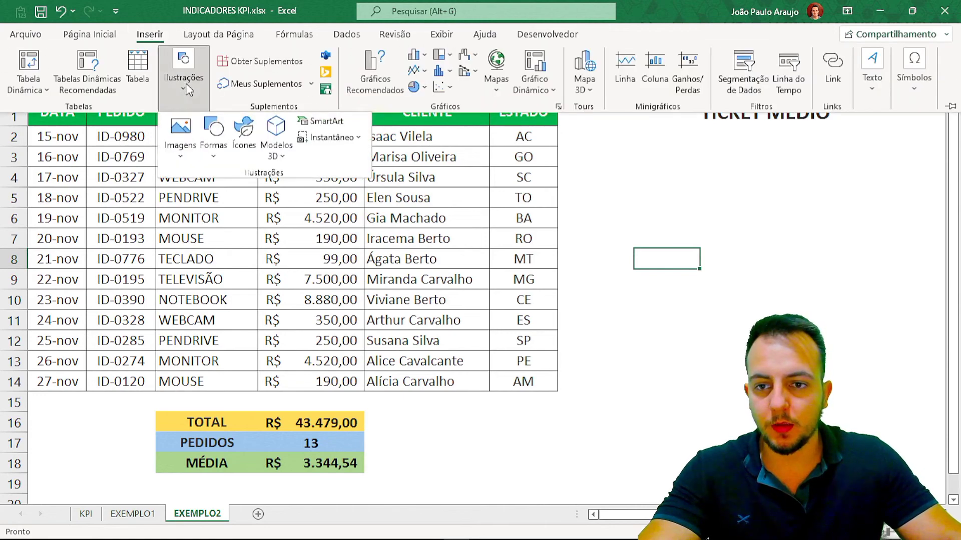
left_click(213, 130)
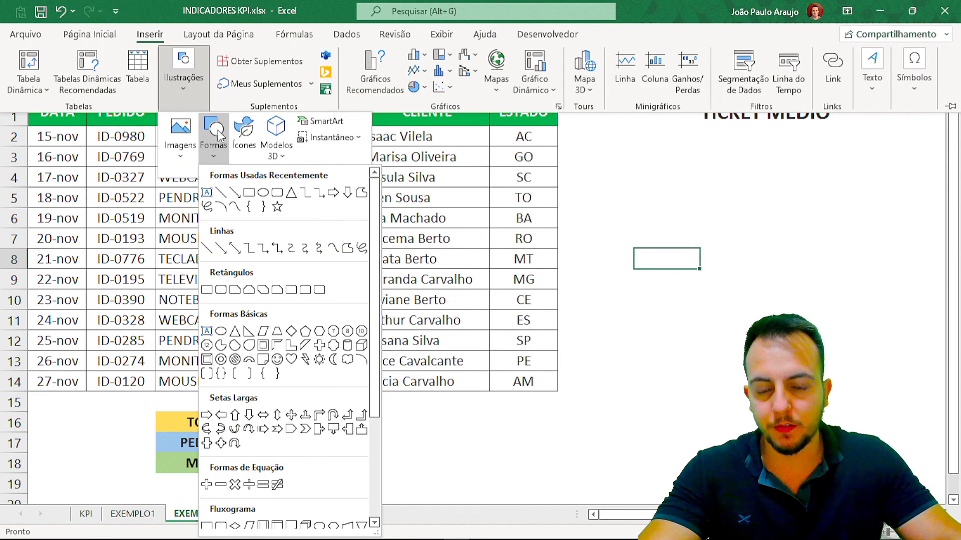
left_click(275, 199)
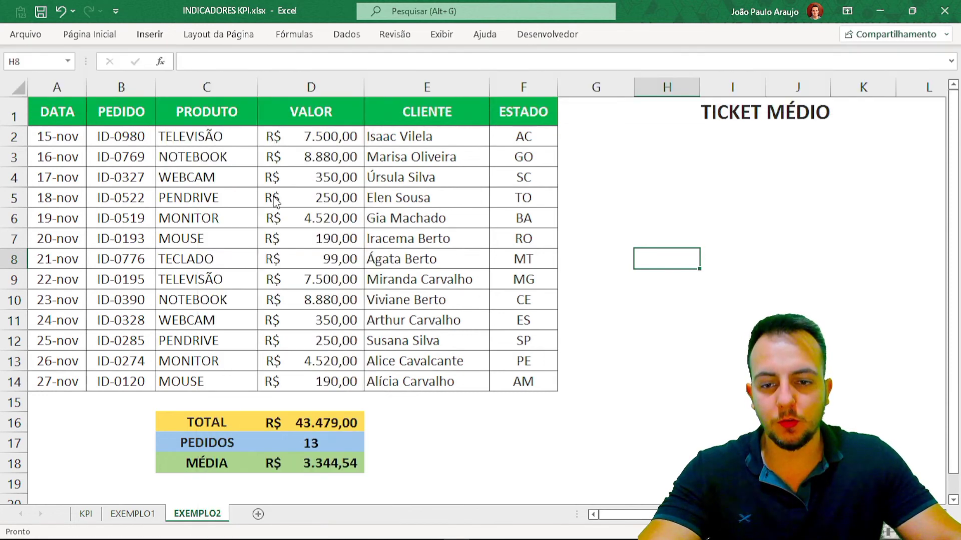
left_click_drag(263, 187, 551, 316)
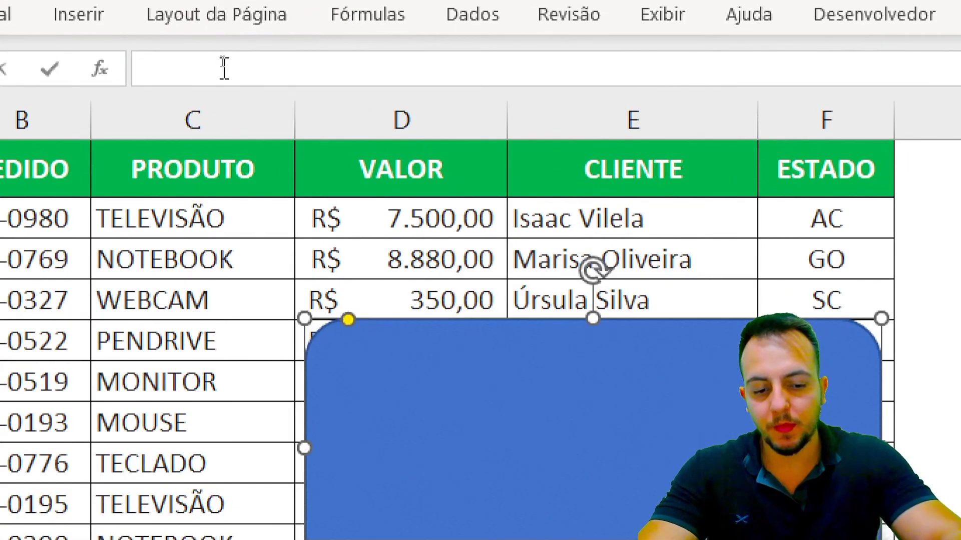
Step: Link the rounded rectangle's text to the MÉDIA cell with =$D$18
type("=")
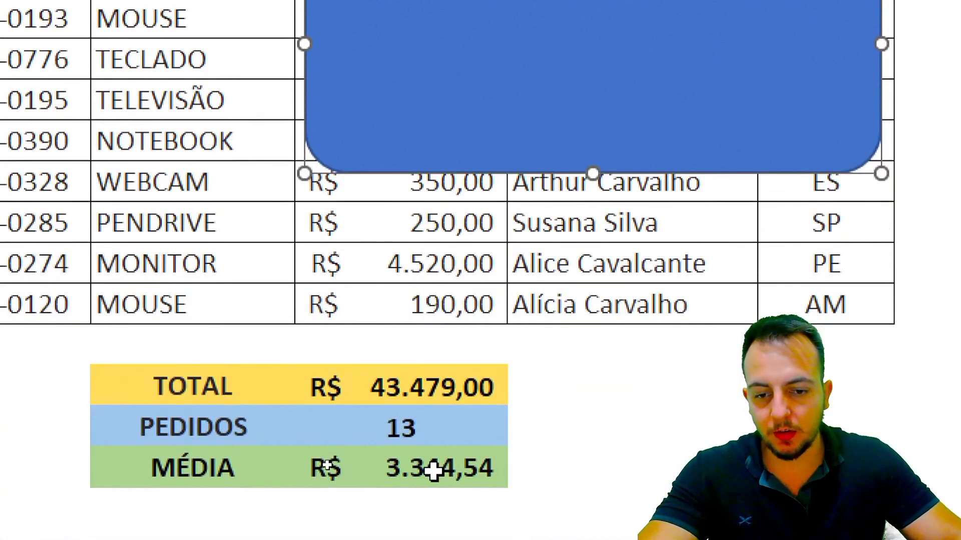
left_click(425, 466)
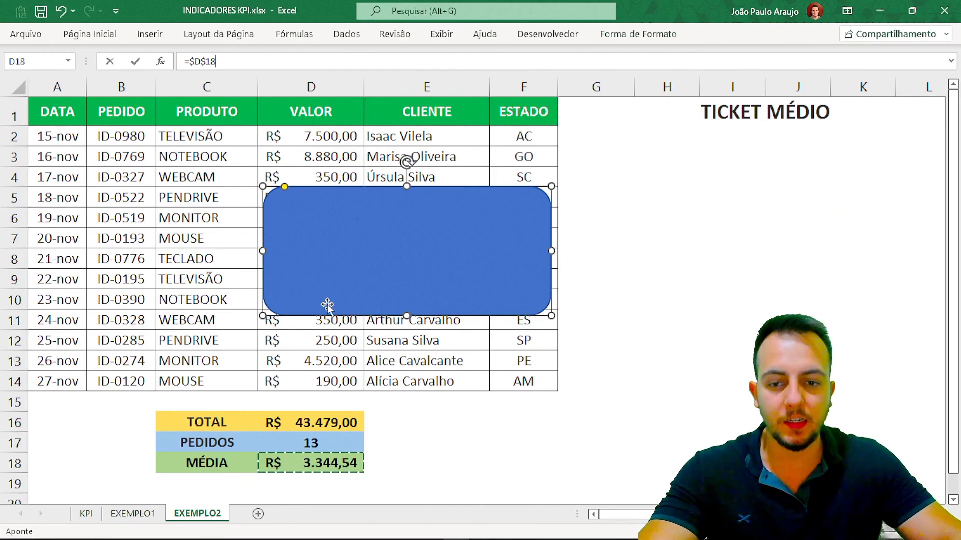
key("Return")
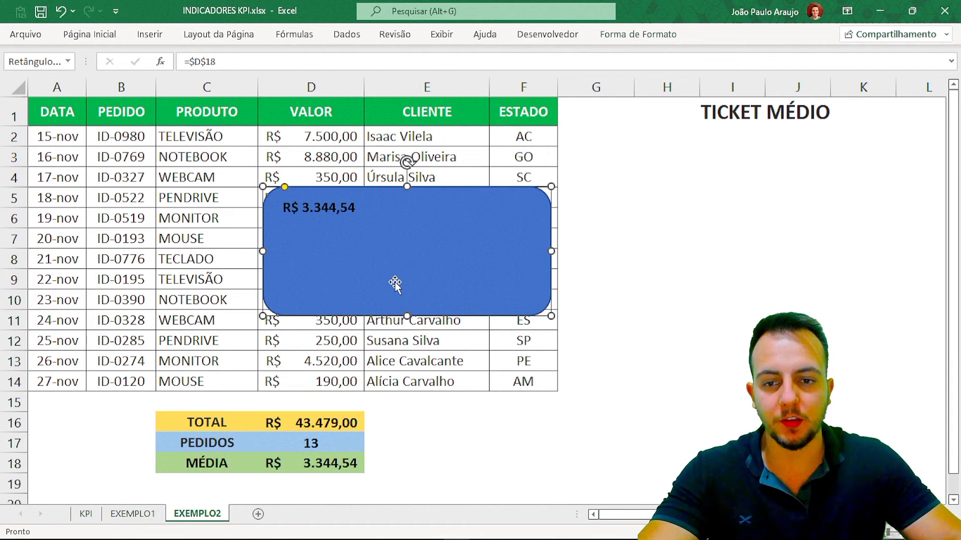
Step: Centre the shape's text vertically and horizontally and enlarge it to size 32
left_click(90, 35)
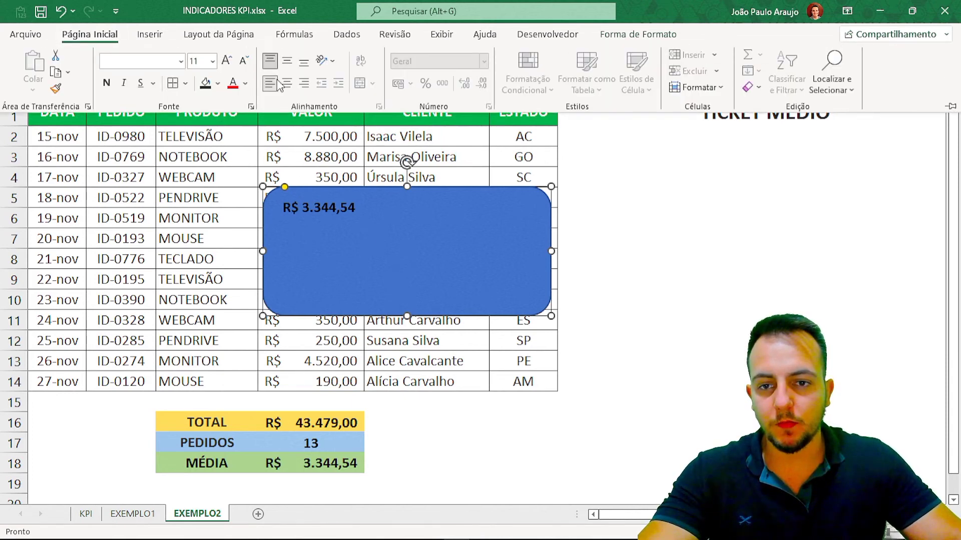
left_click(287, 61)
left_click(287, 83)
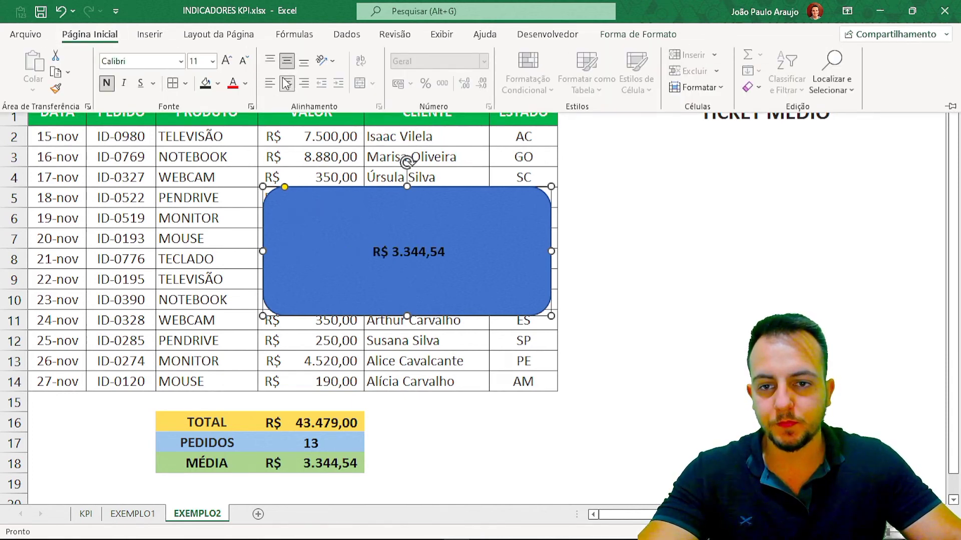
left_click(228, 61)
left_click(228, 60)
left_click(227, 61)
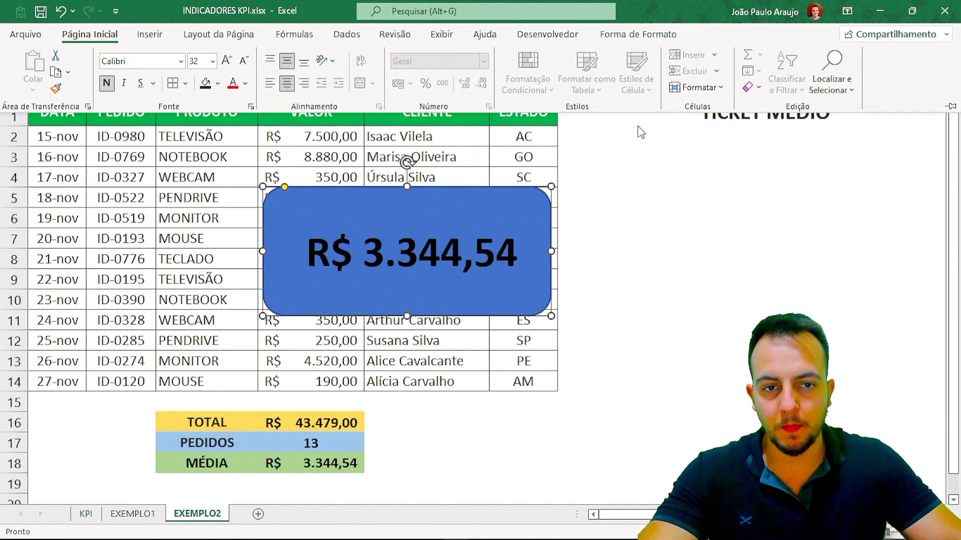
left_click(638, 34)
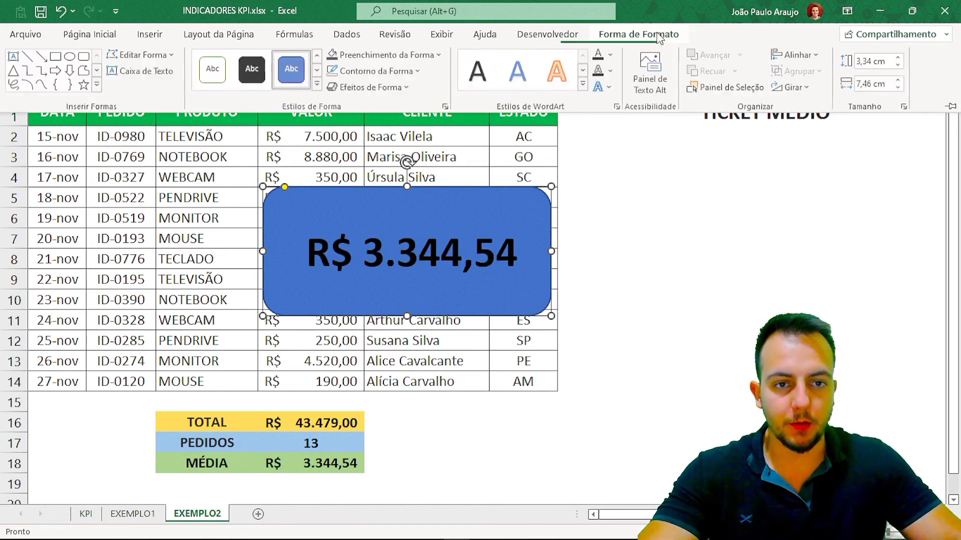
Step: Give the value card a black outline and a white fill
left_click(412, 73)
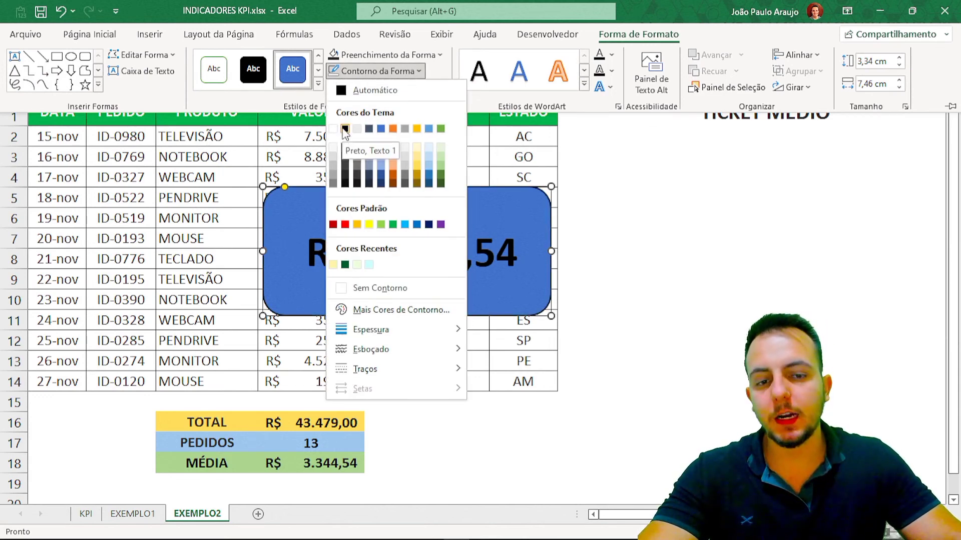
left_click(344, 129)
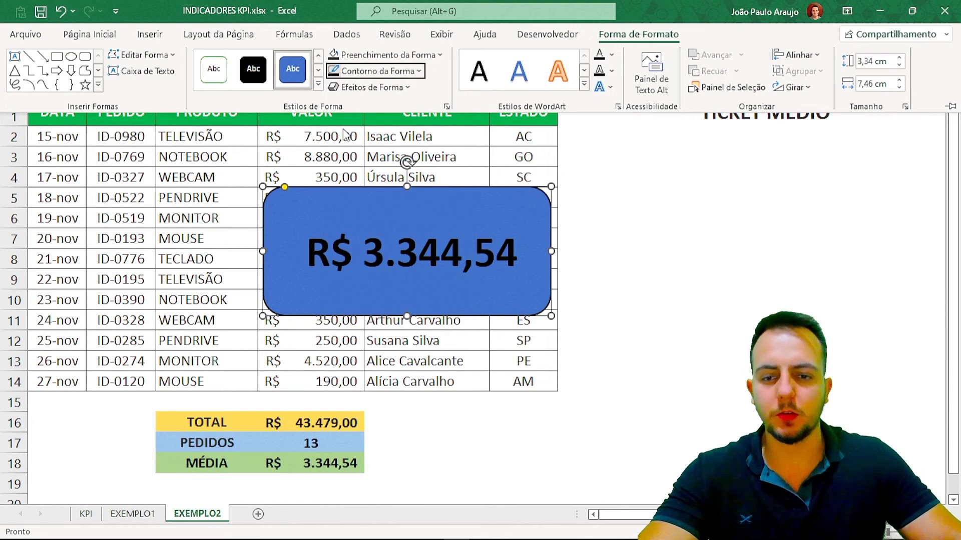
left_click(363, 91)
mouse_move(380, 149)
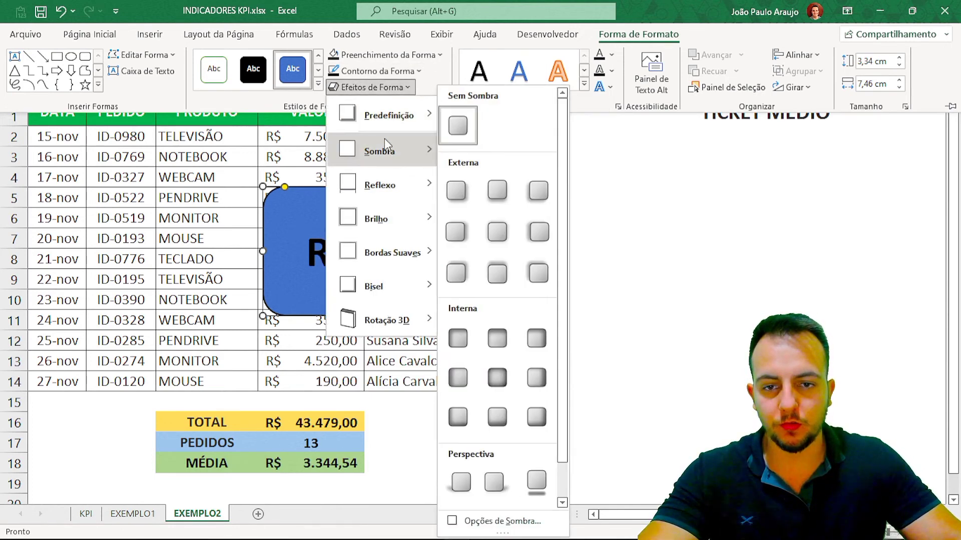
left_click(380, 55)
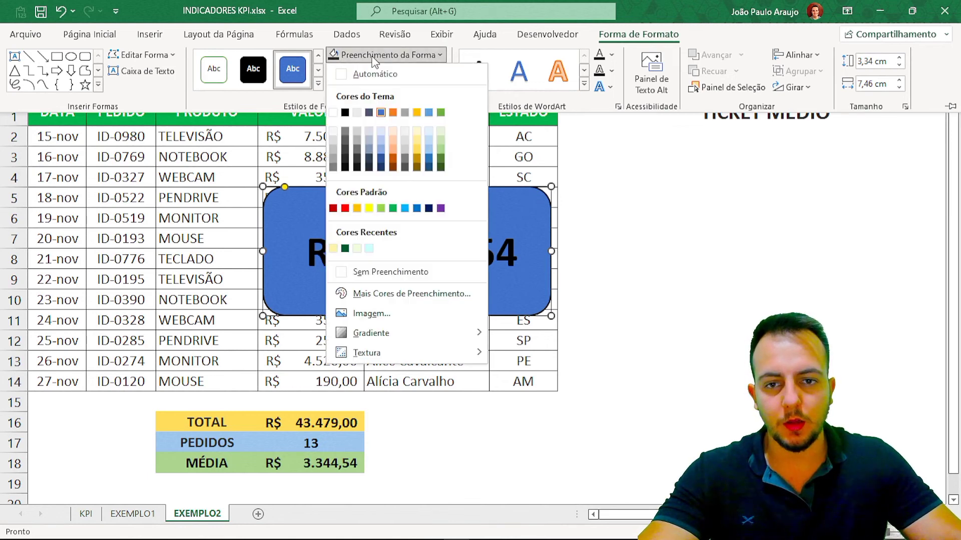
left_click(333, 113)
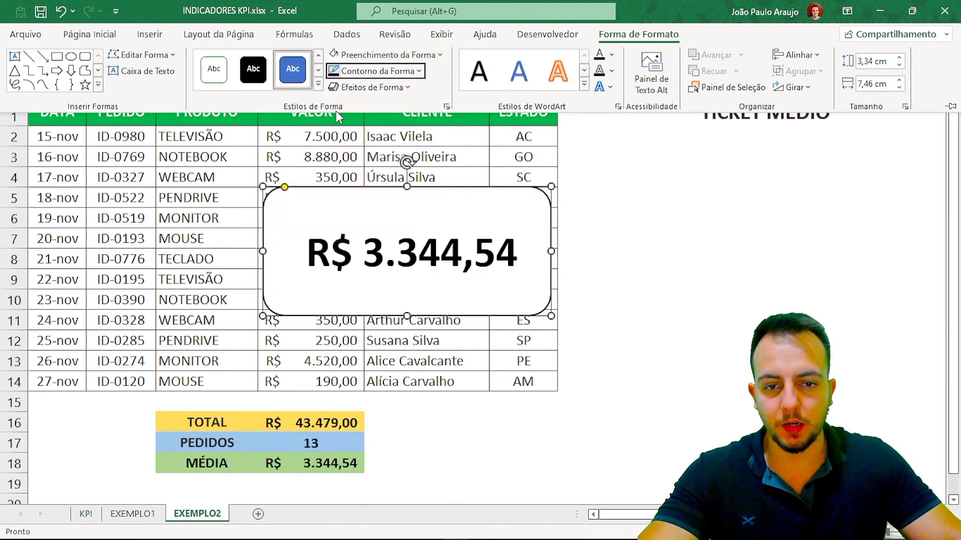
left_click(705, 225)
Step: Move the card beside the TICKET MÉDIO title, then back over the sales table
left_click_drag(553, 218, 907, 162)
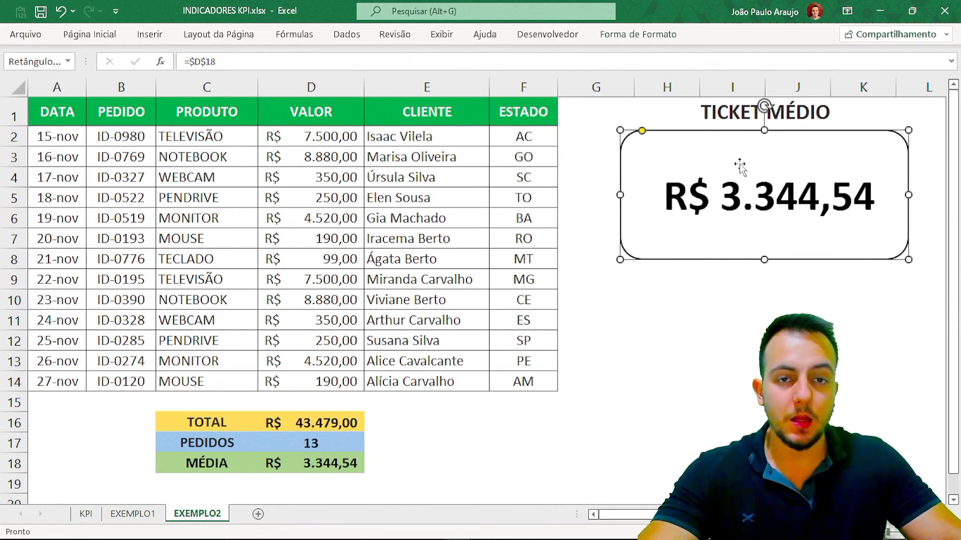
left_click_drag(712, 139, 386, 172)
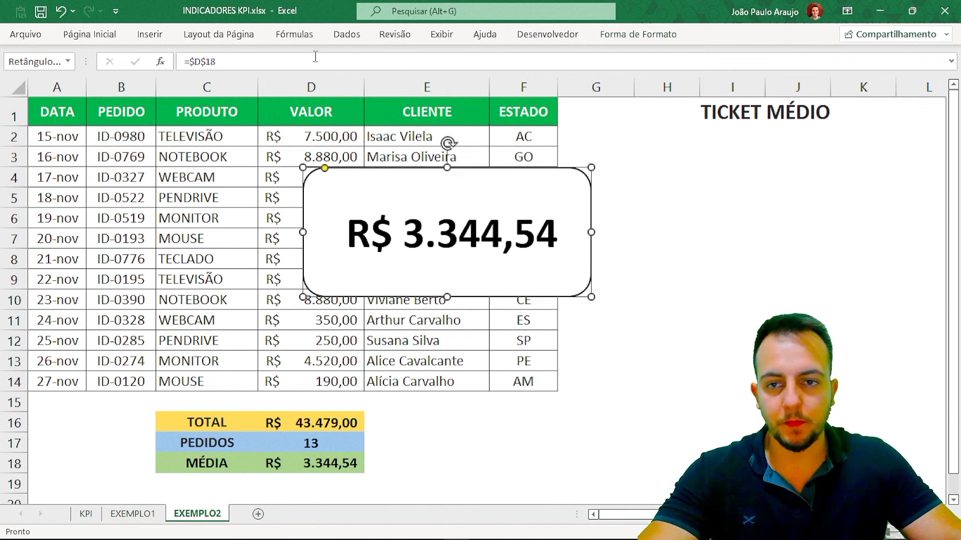
left_click(149, 34)
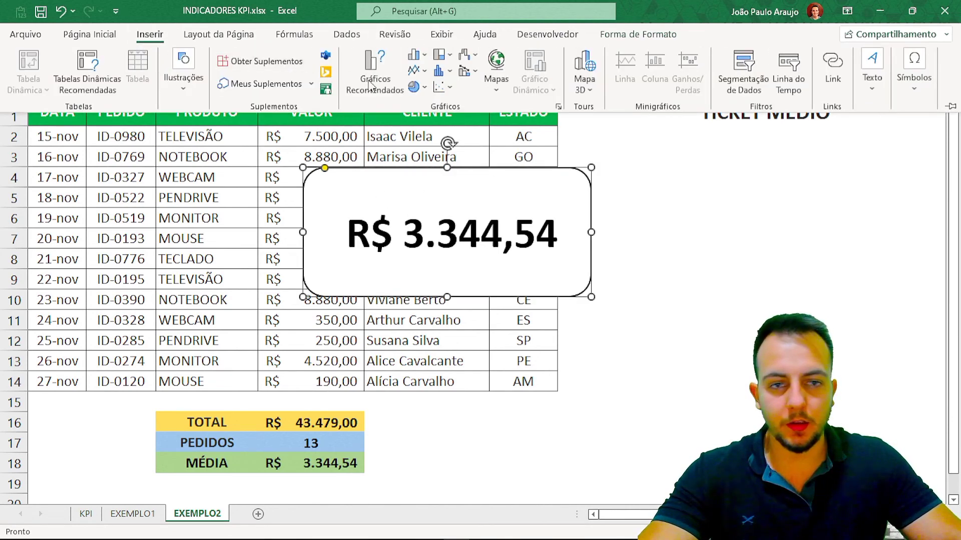
Step: Add a text box over the value card reading 'TICKET MÉDIO'
left_click(872, 70)
left_click(868, 157)
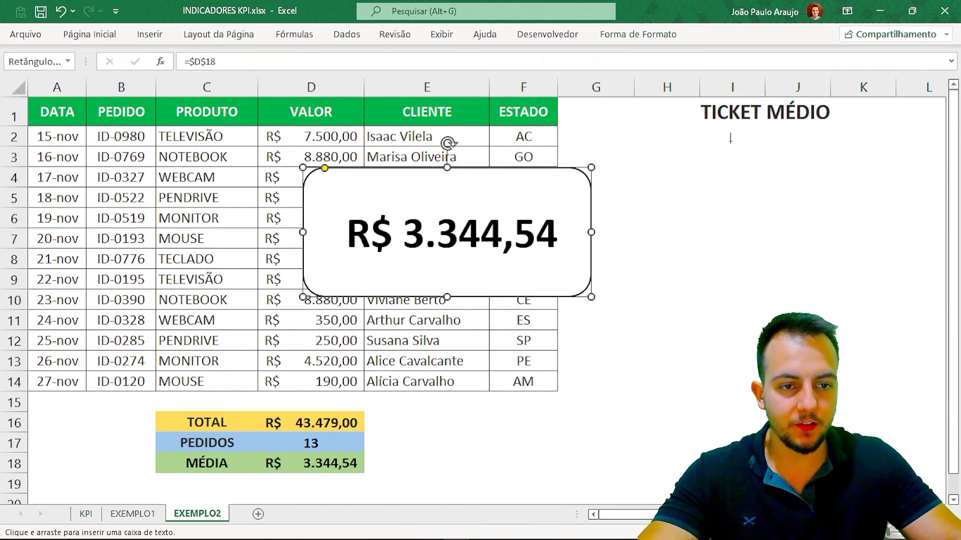
mouse_move(335, 185)
left_mouse_down()
mouse_move(596, 222)
mouse_move(542, 253)
mouse_move(557, 230)
mouse_move(549, 208)
left_mouse_up()
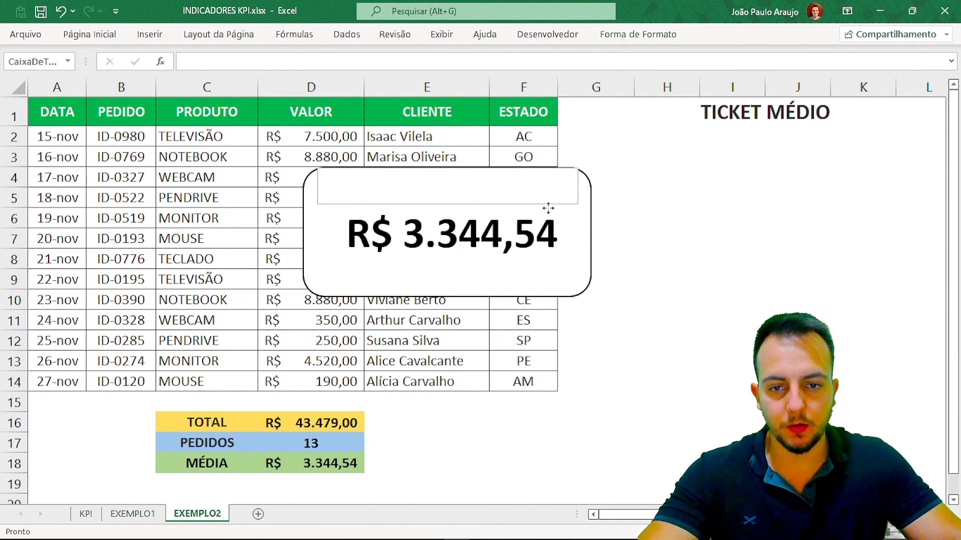
left_click_drag(548, 209, 695, 225)
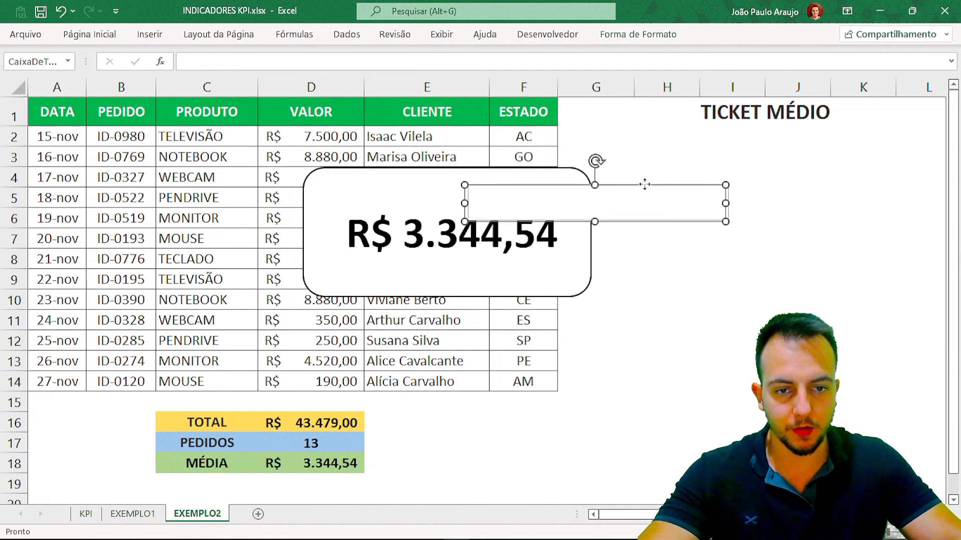
left_click_drag(641, 186, 650, 179)
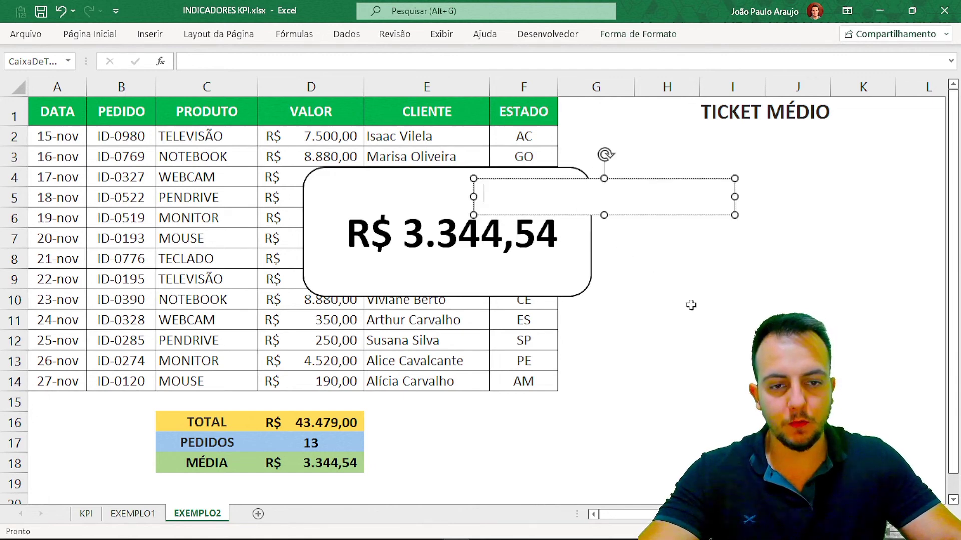
type("TICKET")
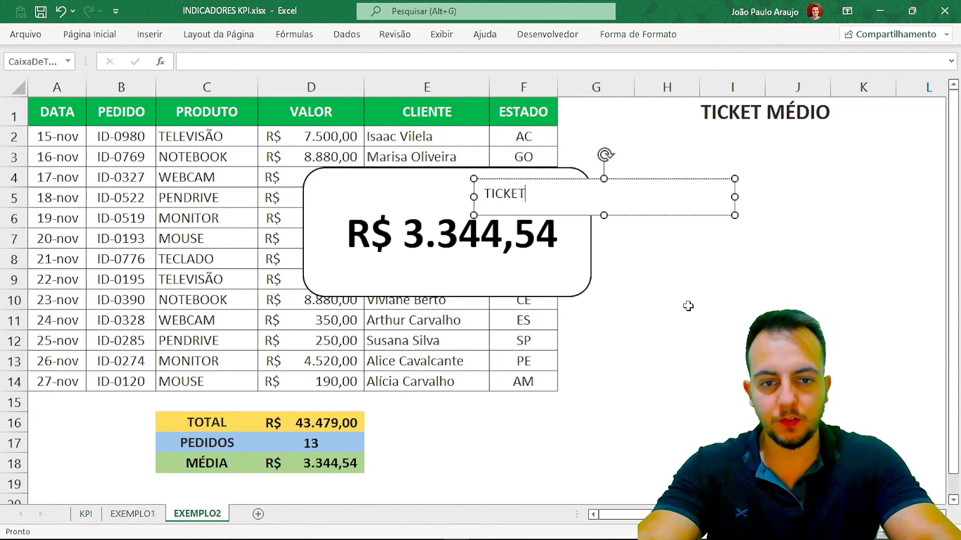
type(" MÉDIO")
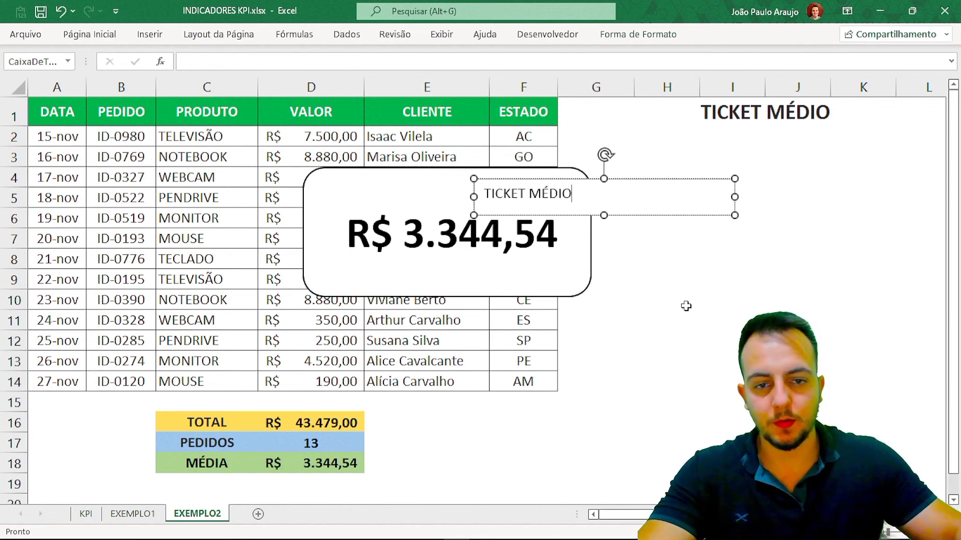
Step: Make the TICKET MÉDIO label bold, size 16, centred and Cinza azulado
left_click_drag(578, 193, 469, 193)
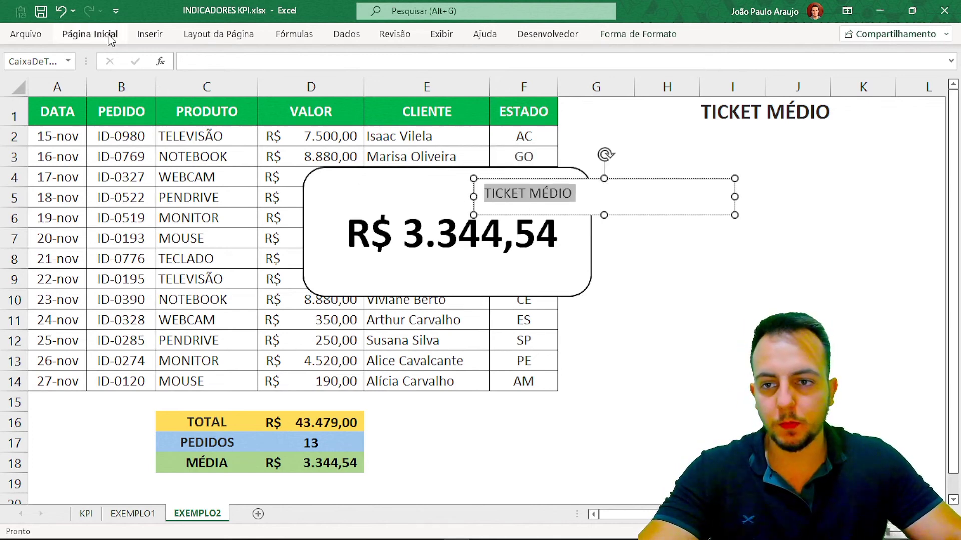
left_click(90, 34)
left_click(106, 82)
left_click(226, 60)
left_click(226, 61)
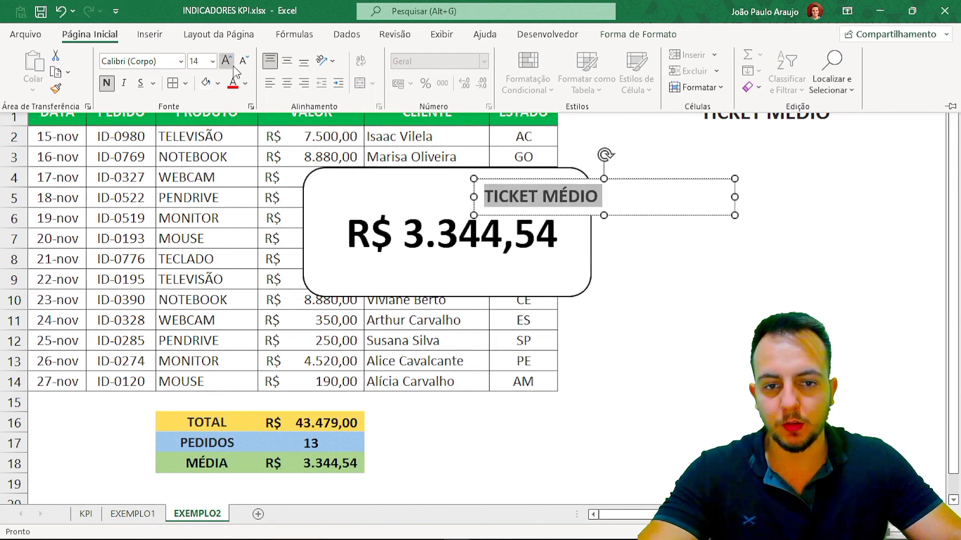
left_click(226, 60)
left_click(287, 61)
left_click(286, 82)
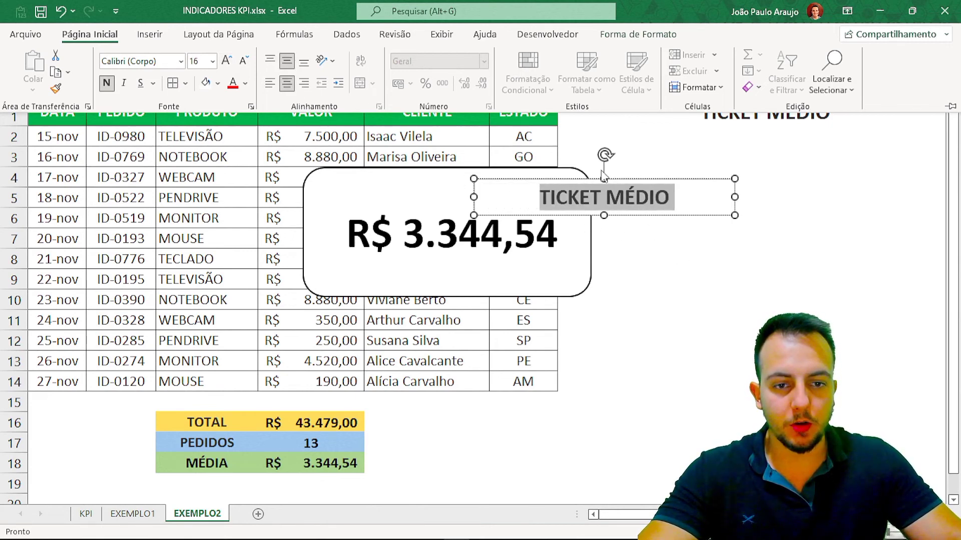
left_click(245, 85)
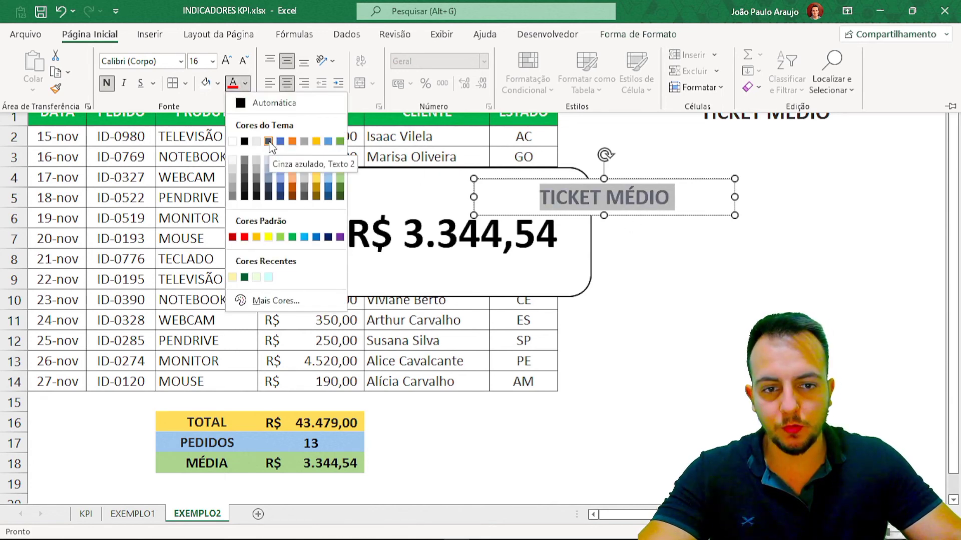
left_click(268, 142)
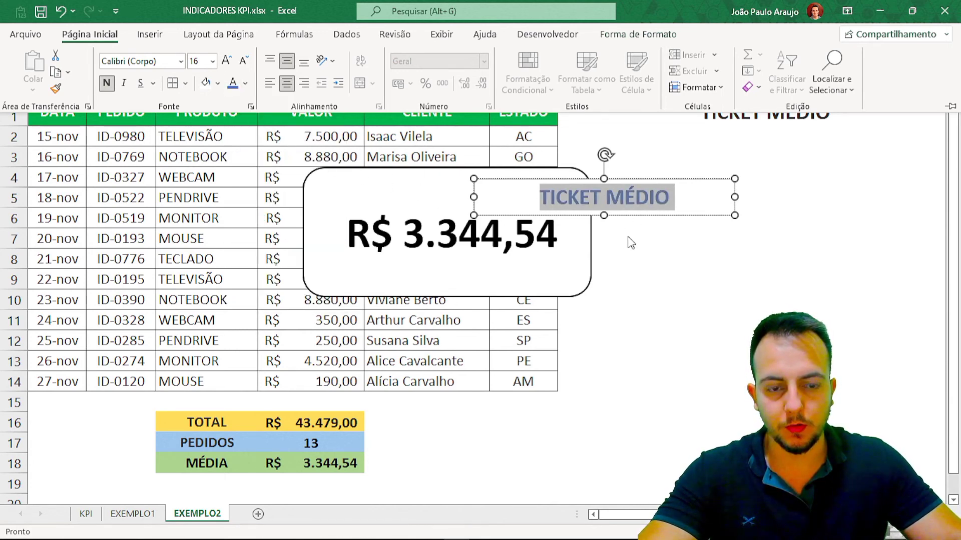
left_click(739, 265)
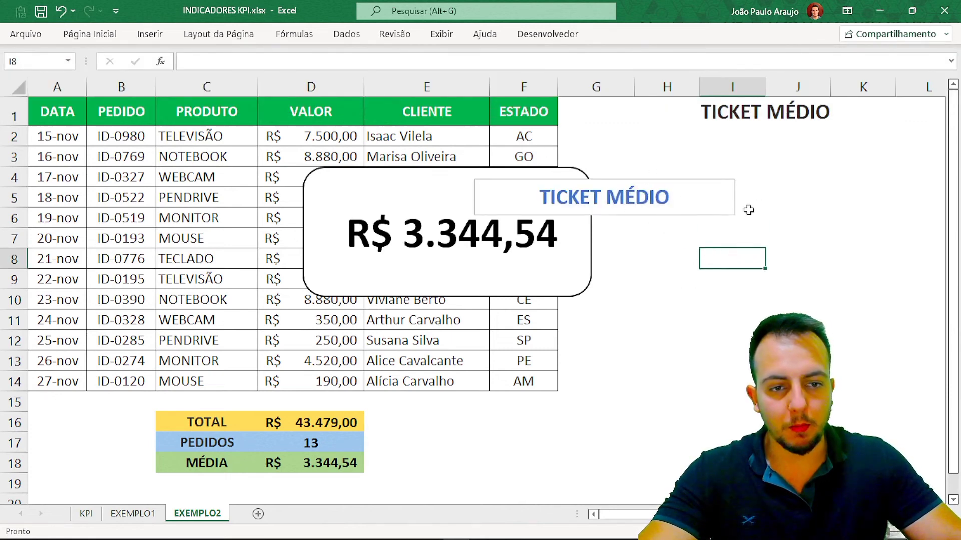
Step: Set the label to Sem Contorno and Sem Preenchimento, then select it with the value card
left_click(675, 181)
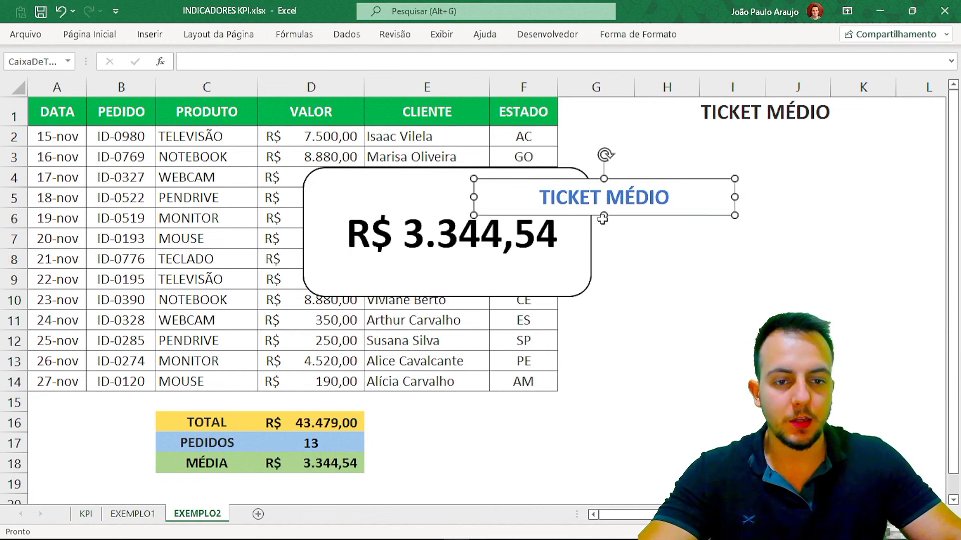
left_click(638, 34)
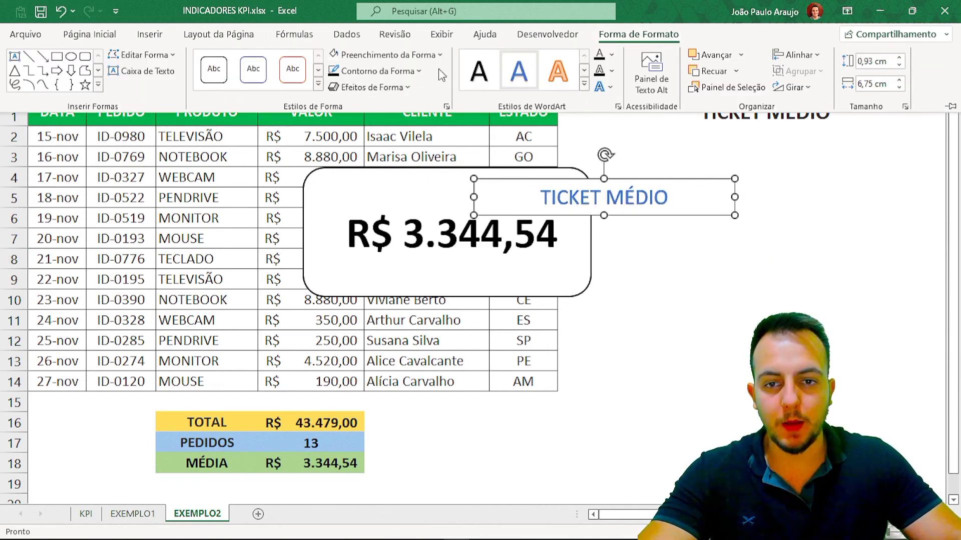
left_click(391, 71)
left_click(379, 284)
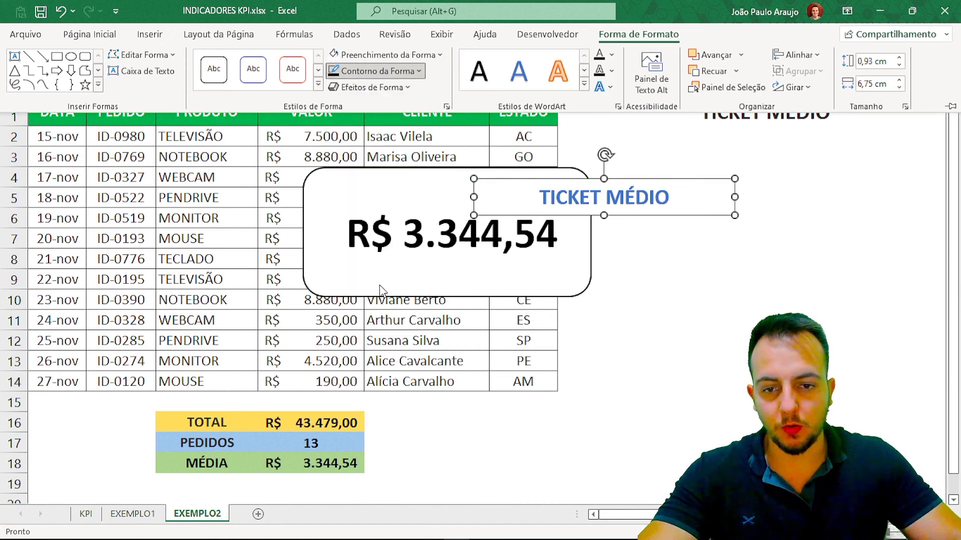
left_click(414, 58)
left_click(400, 272)
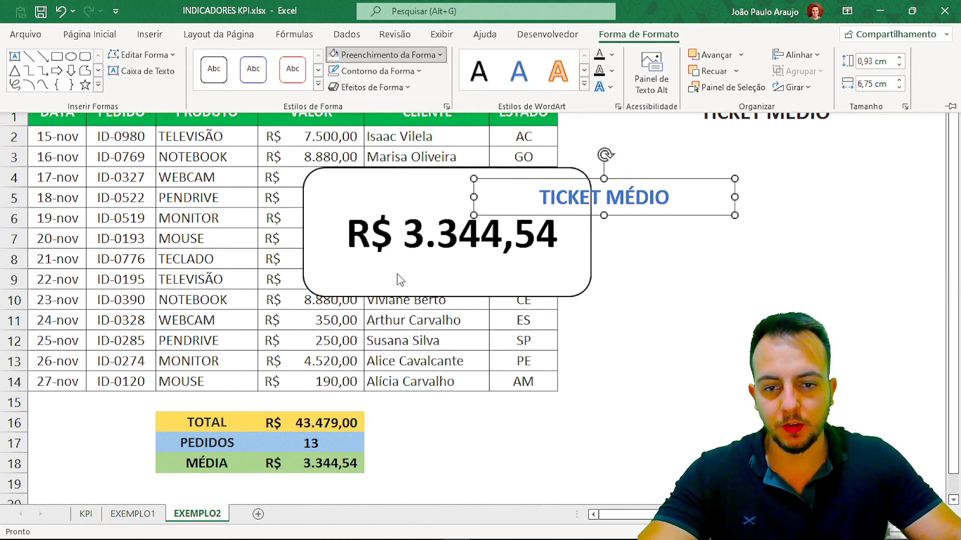
left_click(710, 265)
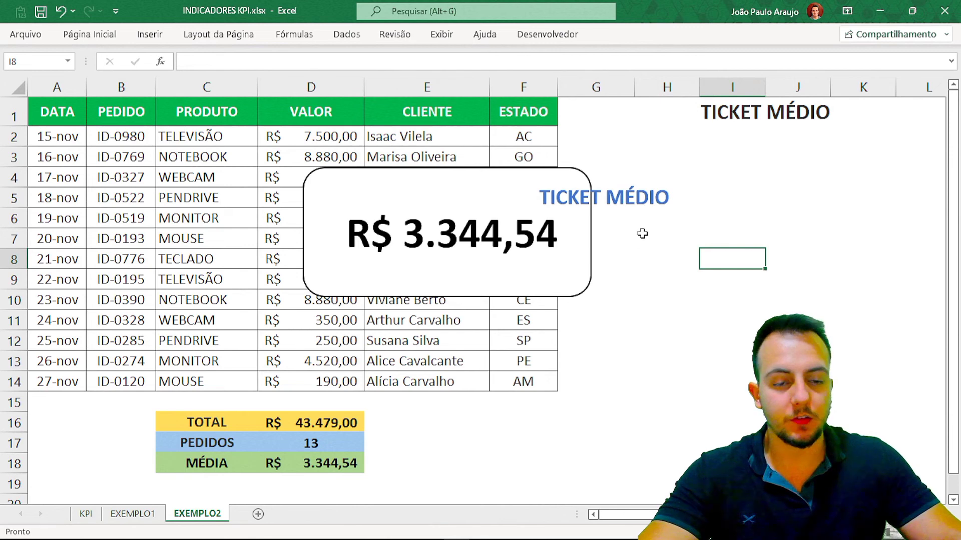
left_click(698, 203)
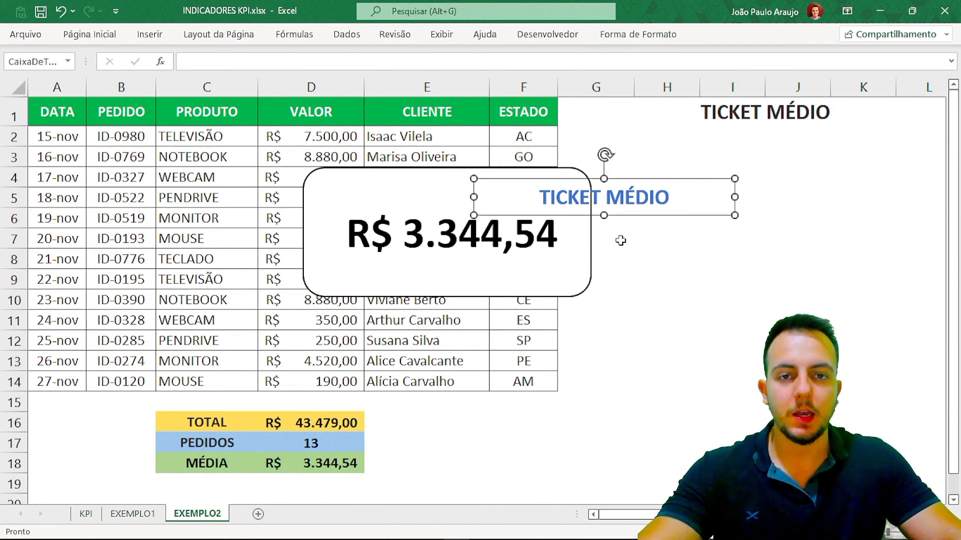
left_click(578, 278, "ctrl")
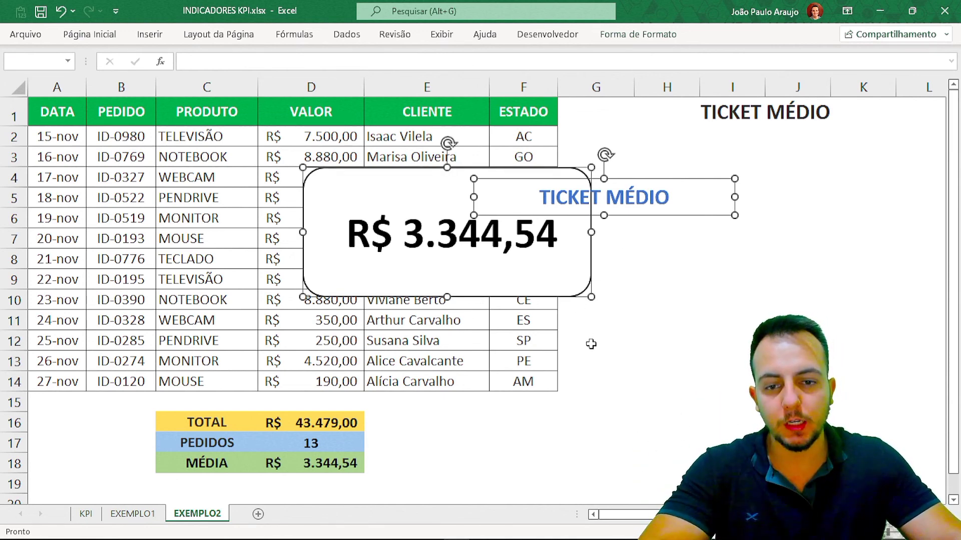
Step: Group the TICKET MÉDIO label with the value card and move the group under the title
left_click(673, 40)
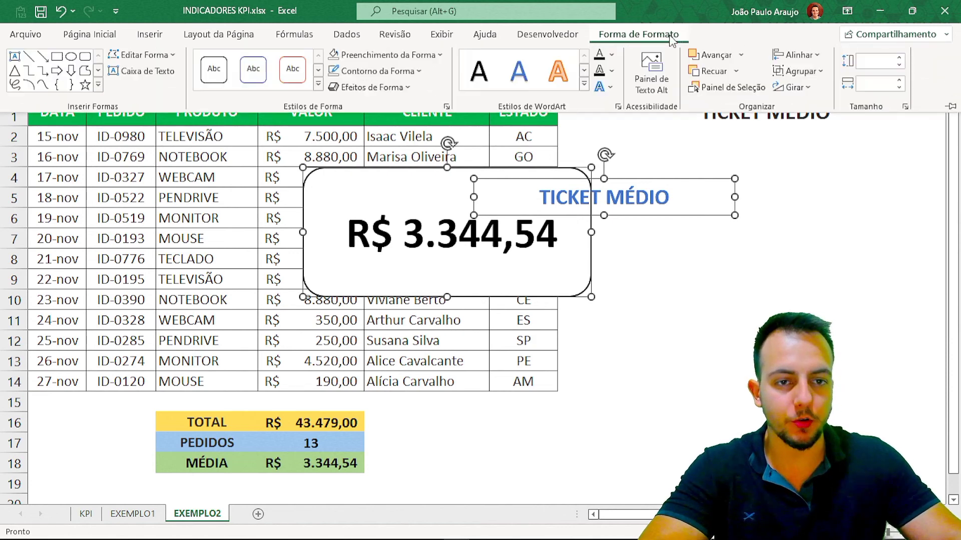
left_click(795, 55)
key("Escape")
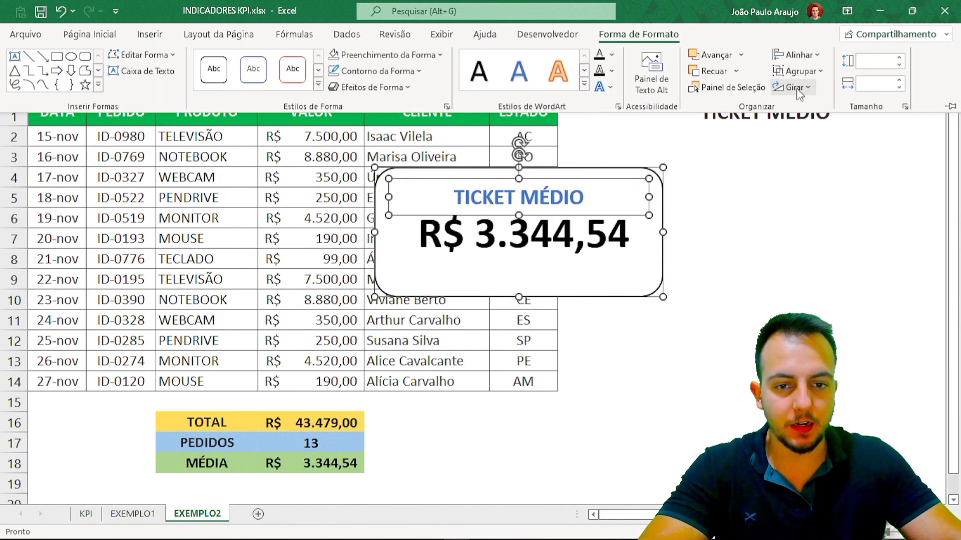
left_click(799, 71)
left_click(803, 91)
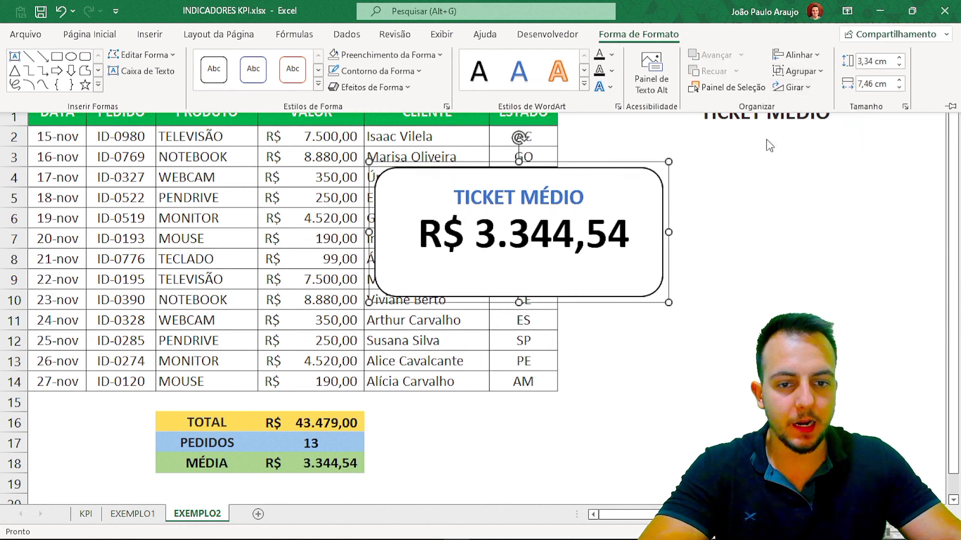
left_click(731, 238)
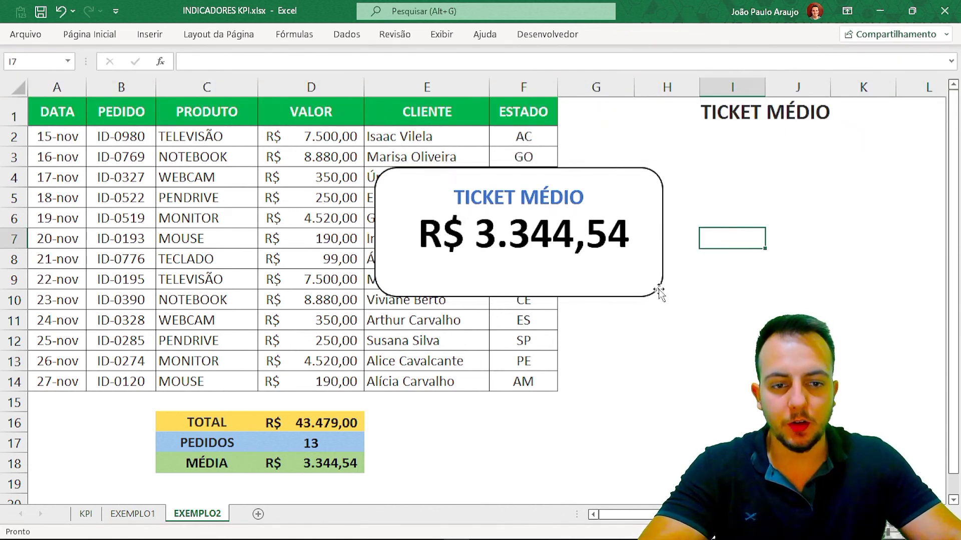
left_click_drag(659, 293, 858, 261)
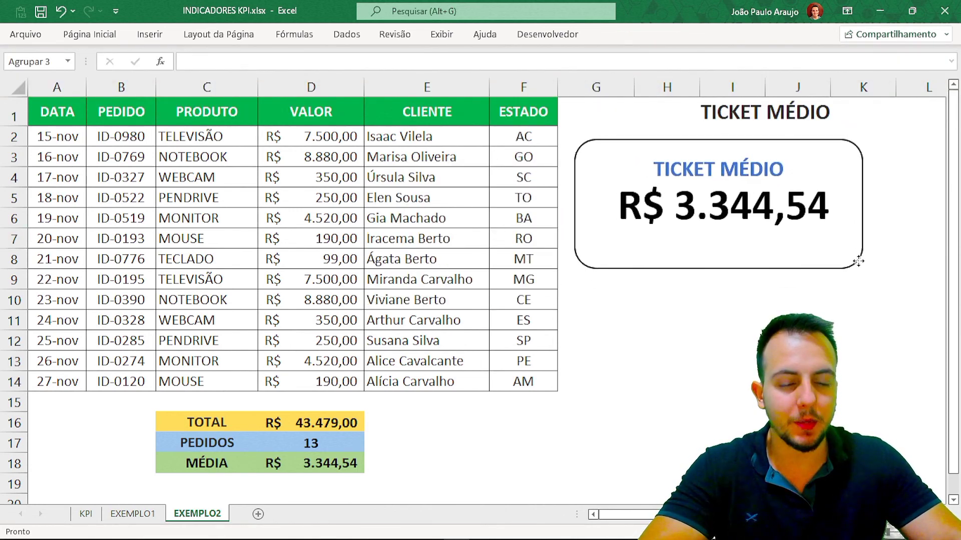
Step: Align the R$ 3.344,54 text to the bottom of the card
left_click(638, 265)
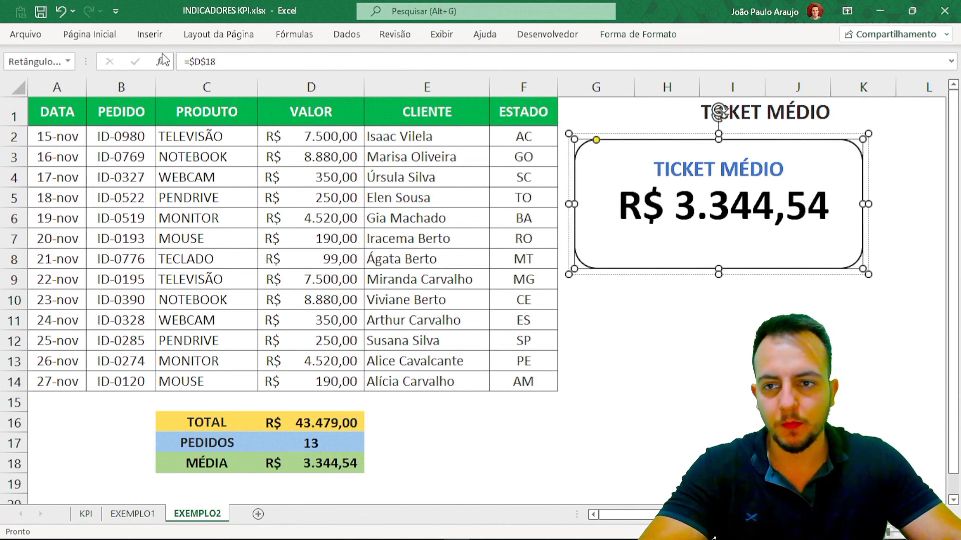
left_click(90, 34)
left_click(305, 63)
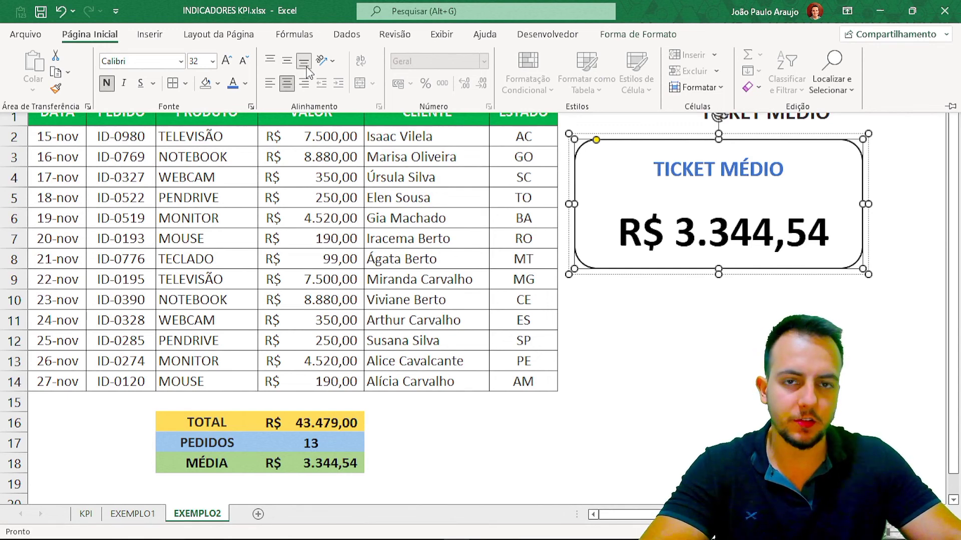
Step: Try enlarging and lowering the TICKET MÉDIO title, then undo both changes
left_click(674, 169)
left_click(663, 169)
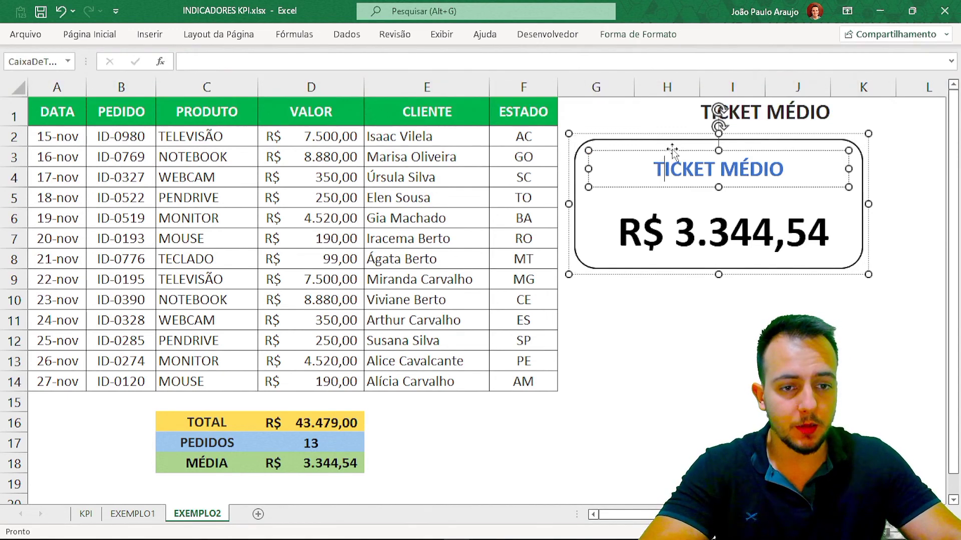
left_click(115, 34)
left_click(228, 61)
left_click(228, 62)
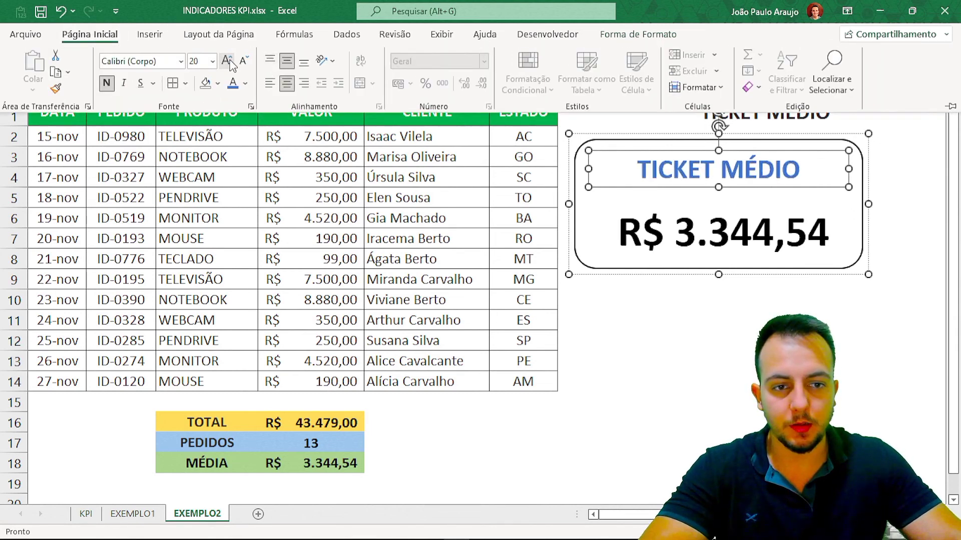
left_click(228, 62)
left_click(228, 62)
left_click(228, 61)
left_click(228, 62)
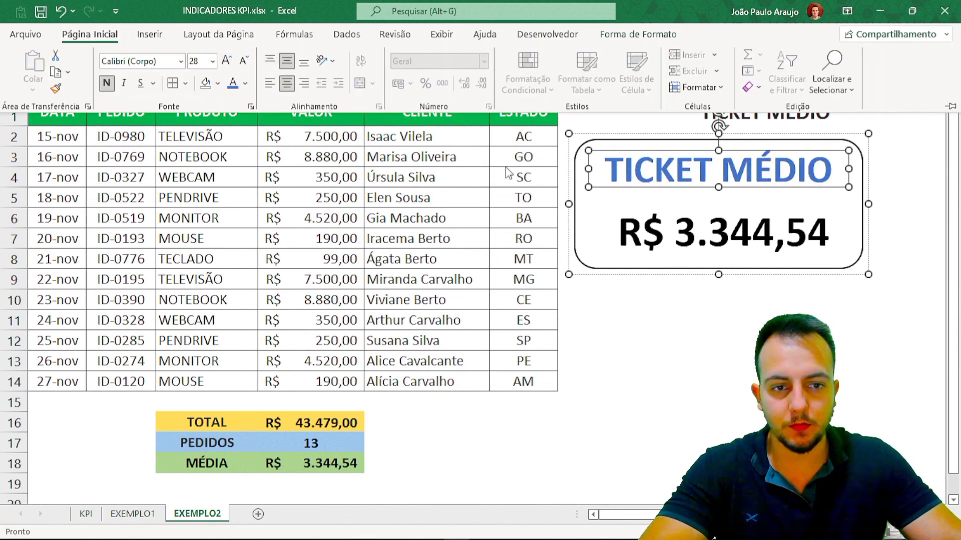
left_click(244, 61)
left_click(244, 61)
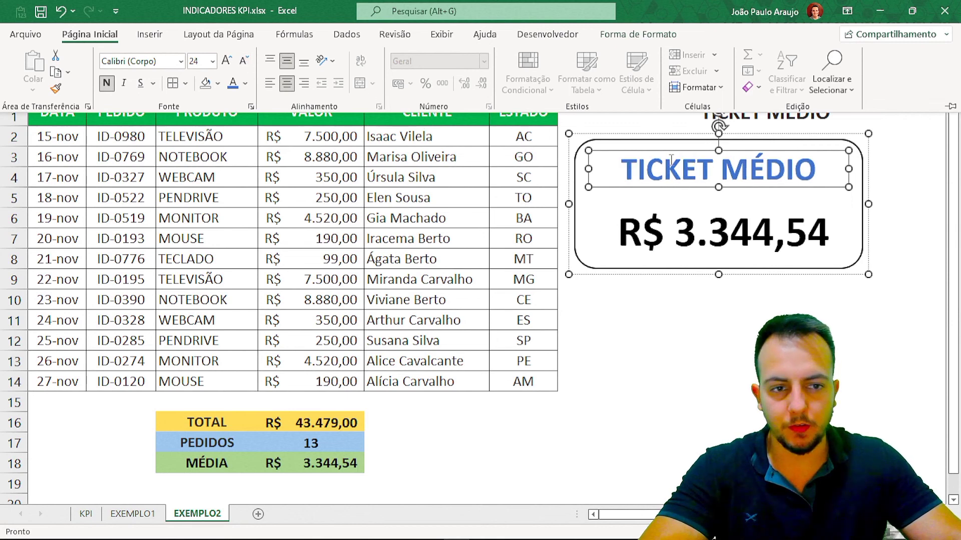
left_click(719, 190)
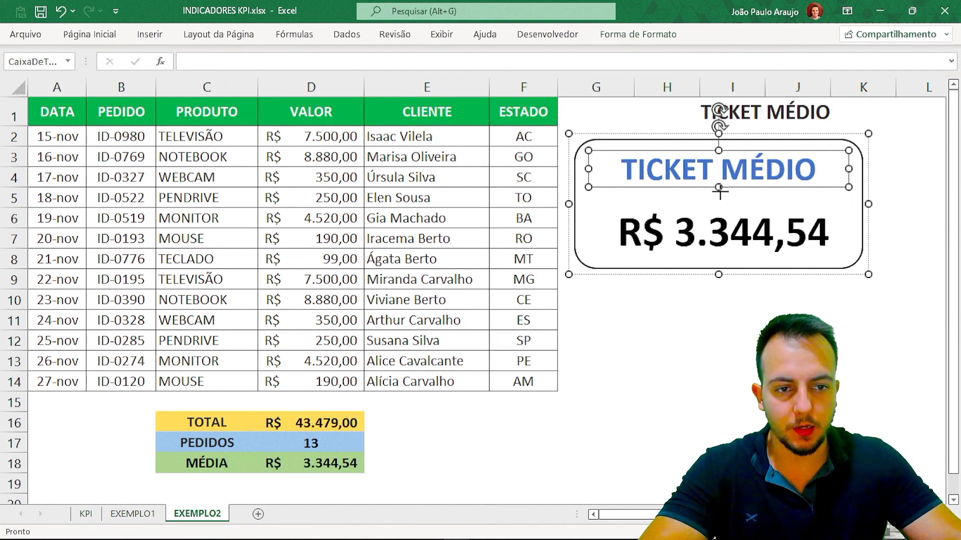
left_click_drag(719, 190, 719, 198)
left_click(667, 340)
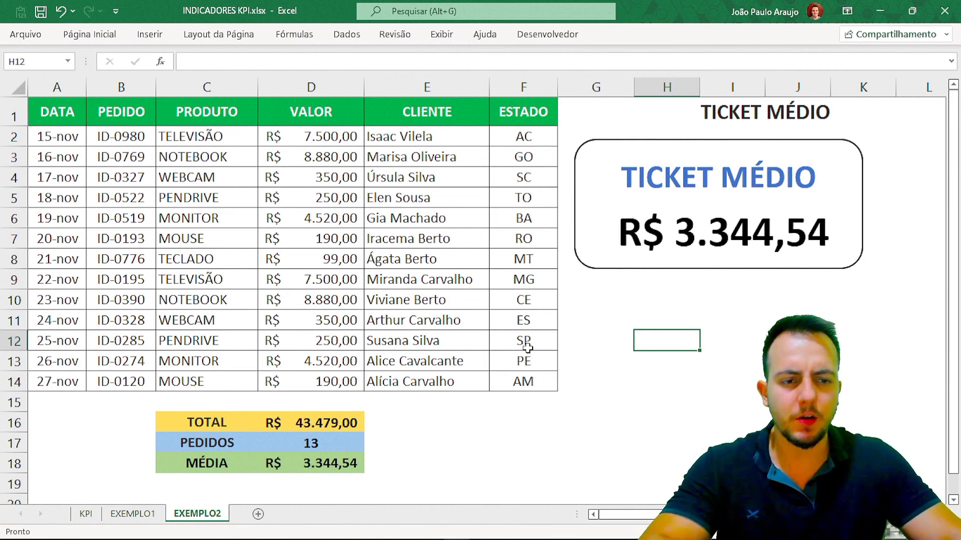
key("ctrl+z")
key("ctrl+z")
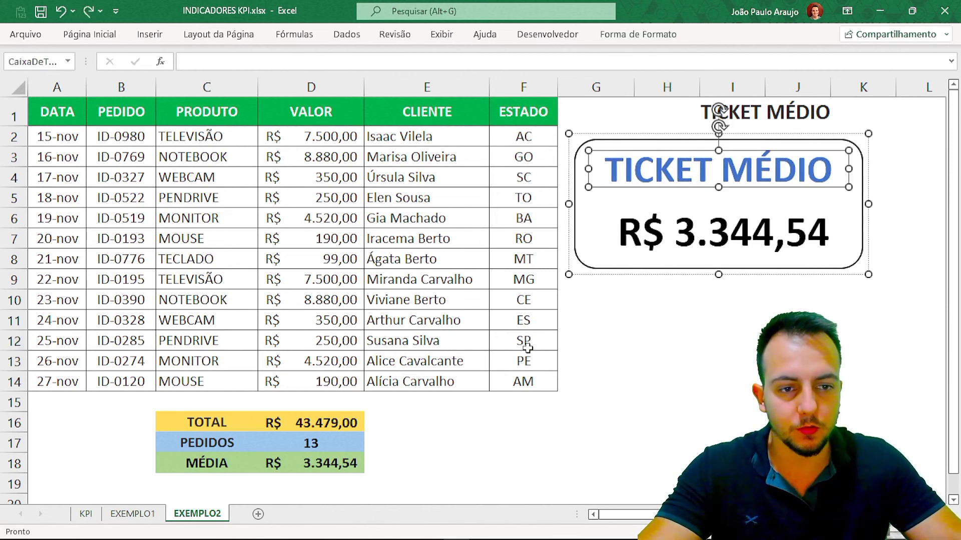
key("ctrl+z")
key("ctrl+z")
key("ctrl+z")
key("ctrl+z")
key("ctrl+z")
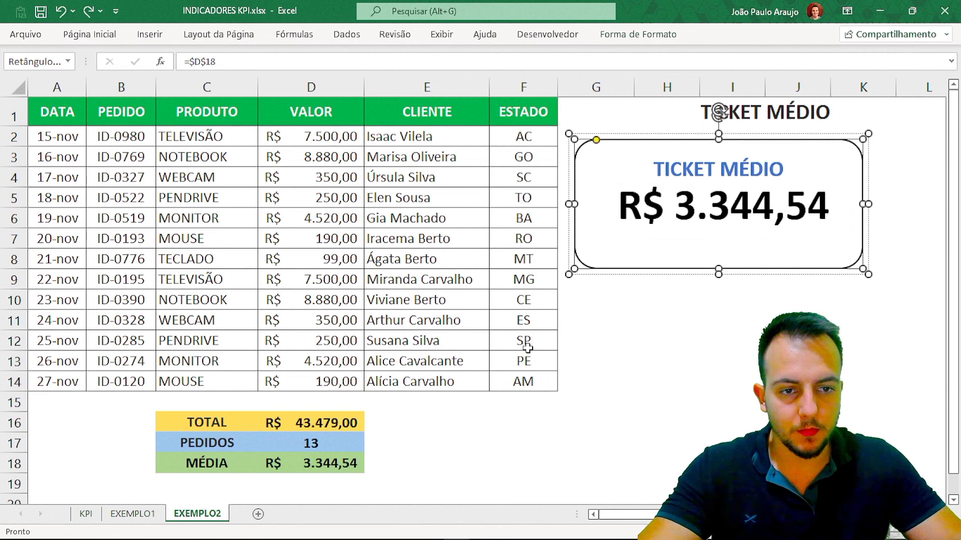
left_click(667, 360)
Step: Shift the grouped KPI card slightly right and up
mouse_move(706, 274)
left_mouse_down()
mouse_move(672, 283)
mouse_move(720, 272)
left_mouse_up()
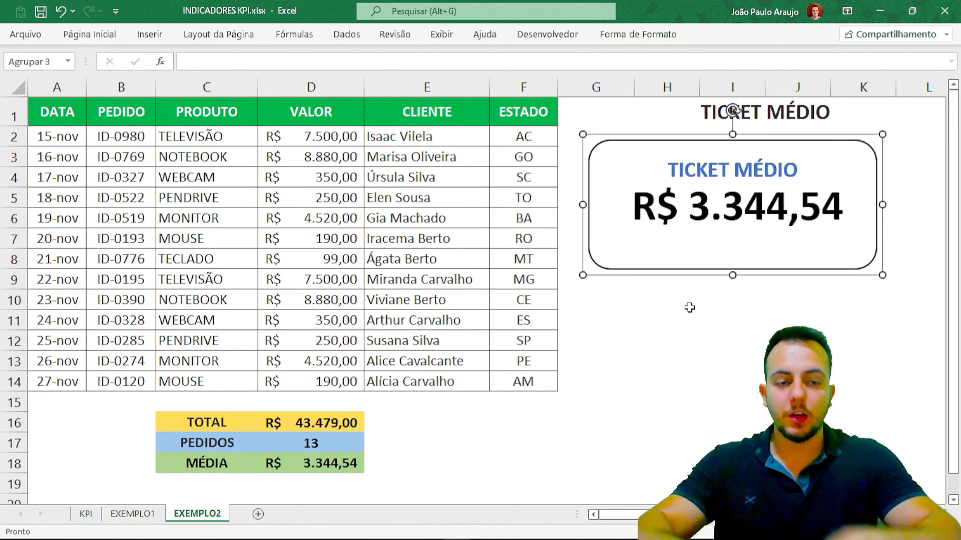
left_click_drag(688, 274, 718, 259)
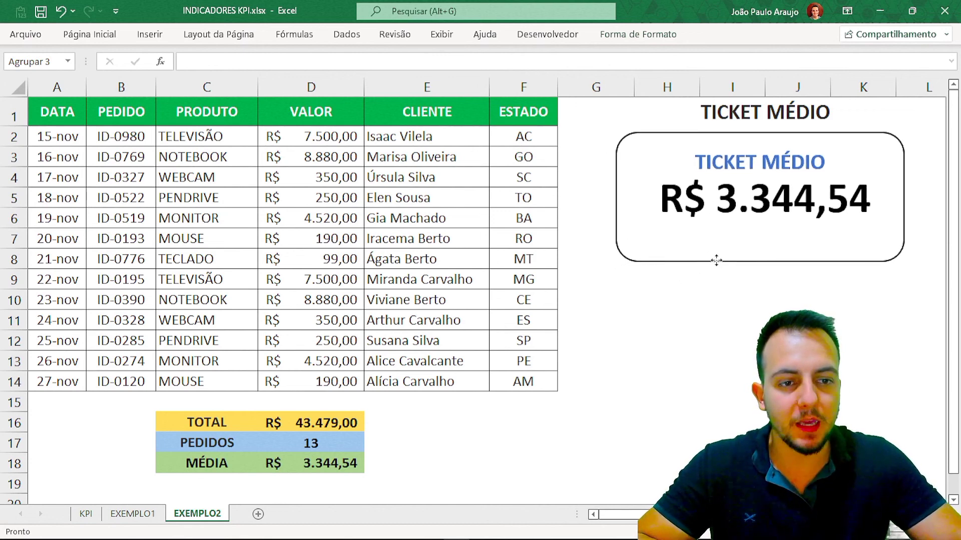
left_click(691, 318)
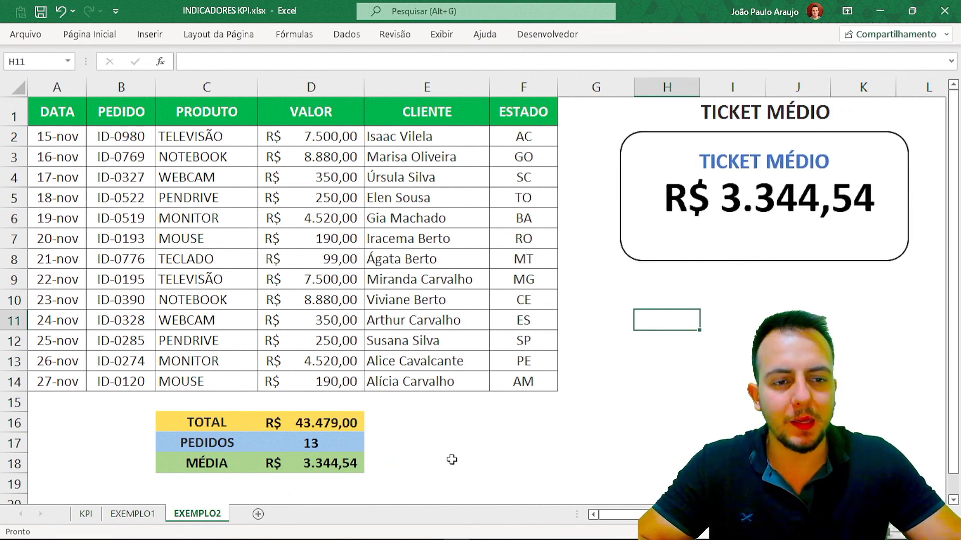
Step: On EXEMPLO1, duplicate the conversion-rate column chart with Ctrl+C/Ctrl+V and position the copy
left_click(132, 514)
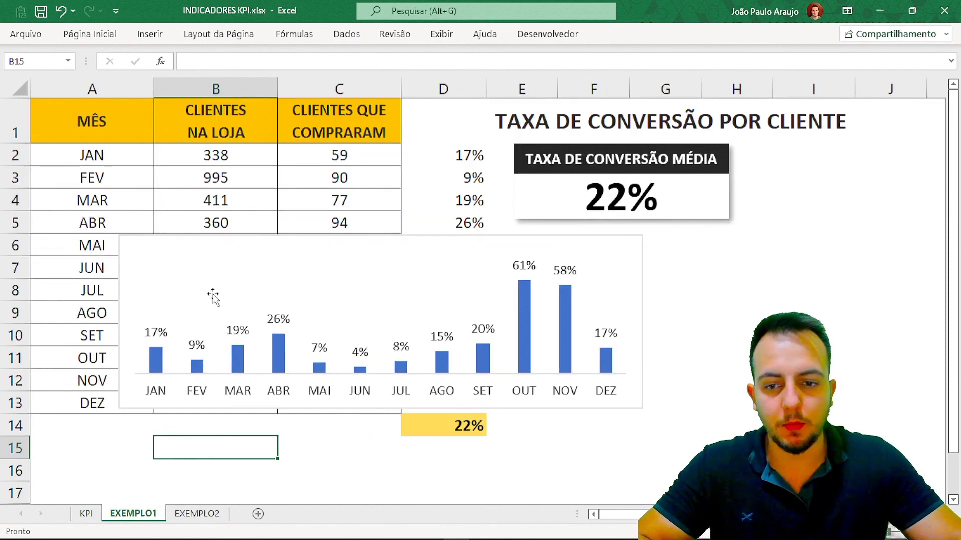
mouse_move(232, 236)
left_mouse_down()
mouse_move(320, 240)
mouse_move(292, 231)
left_mouse_up()
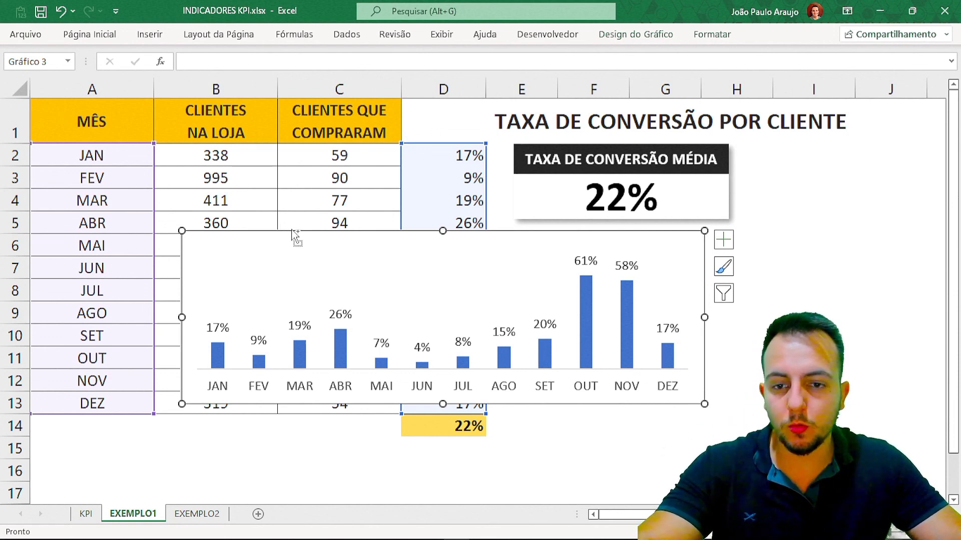
key("ctrl+c")
key("ctrl+v")
mouse_move(311, 259)
left_mouse_down()
mouse_move(269, 262)
mouse_move(279, 245)
left_mouse_up()
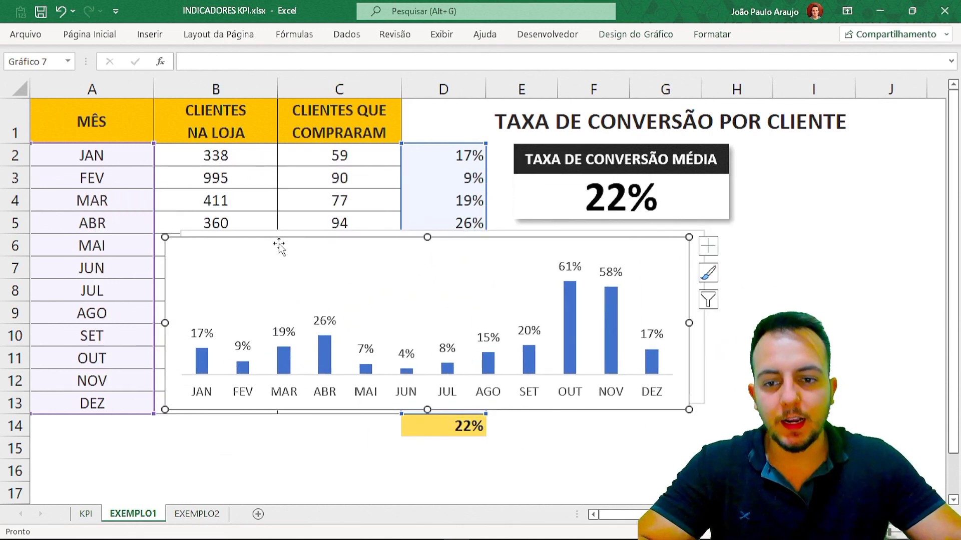
Step: Change the copied chart's type to Área via Alterar Tipo de Gráfico
right_click(279, 245)
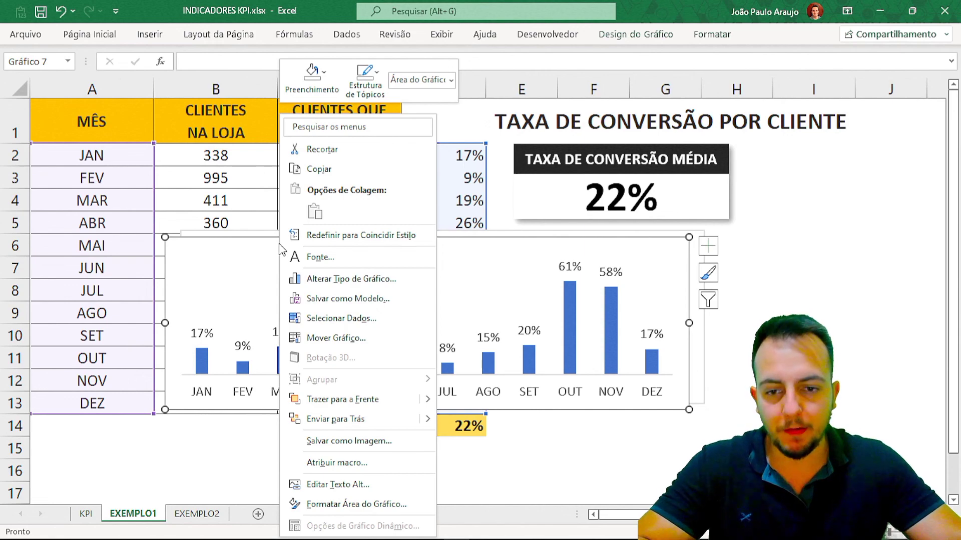
left_click(345, 278)
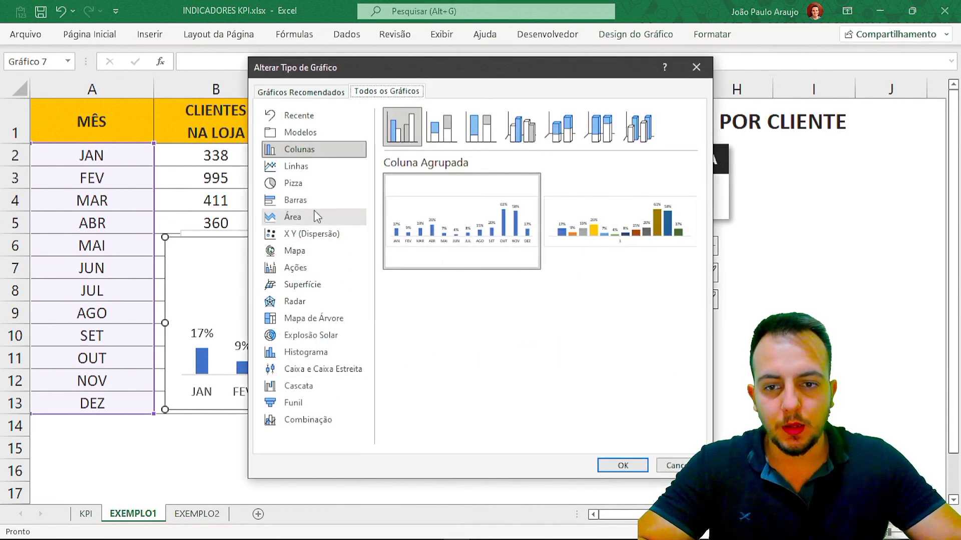
left_click(308, 170)
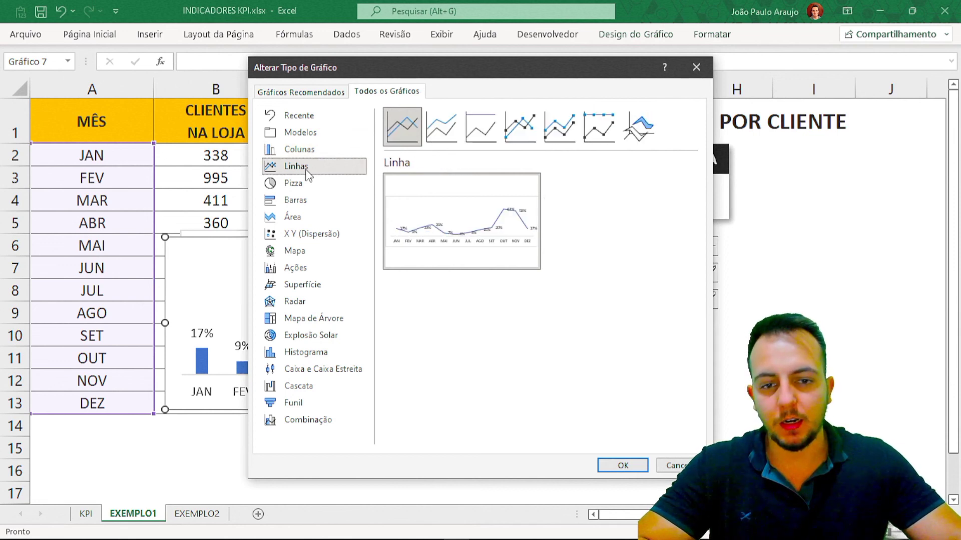
left_click(327, 218)
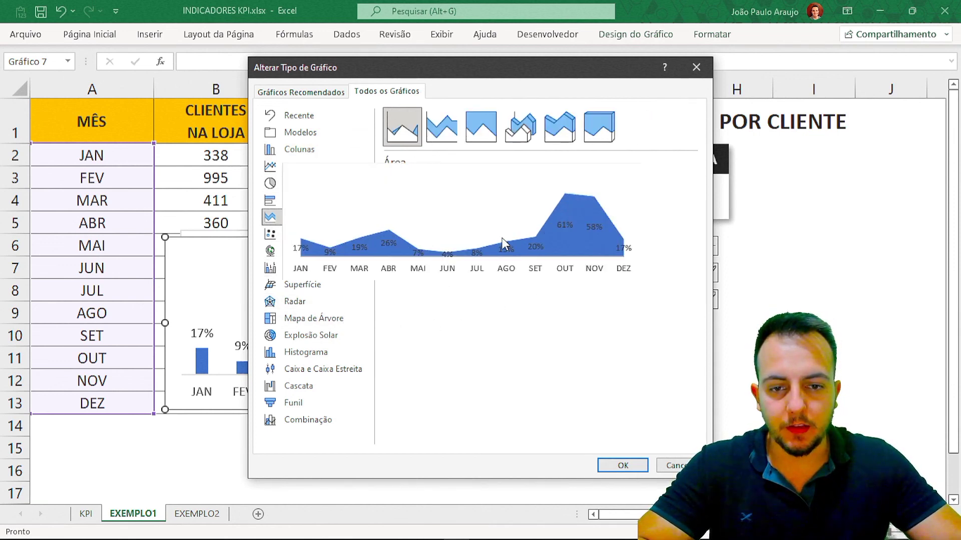
left_click(622, 465)
left_click(325, 454)
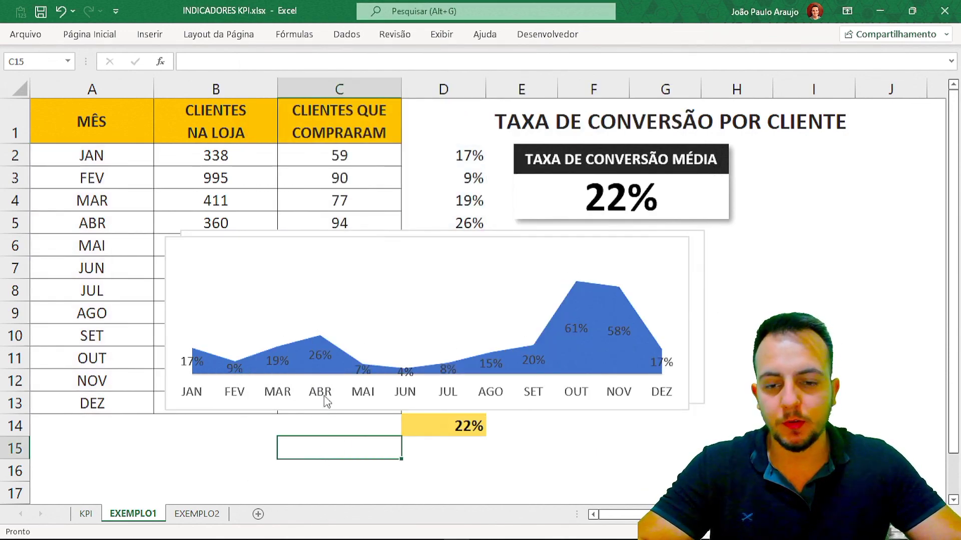
Step: Apply the dark Estilo 8 to the area chart and delete its vertical axis
left_click(383, 260)
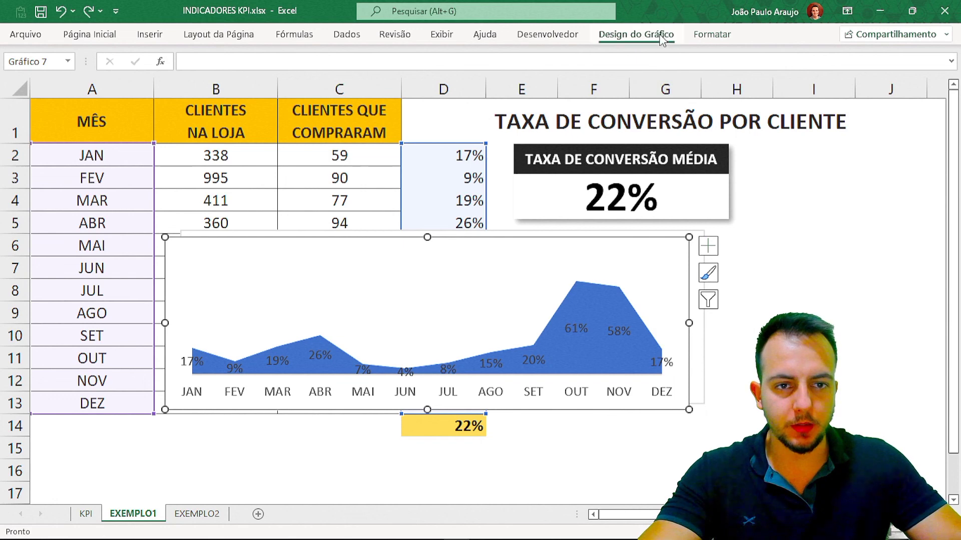
left_click(635, 34)
left_click(666, 84)
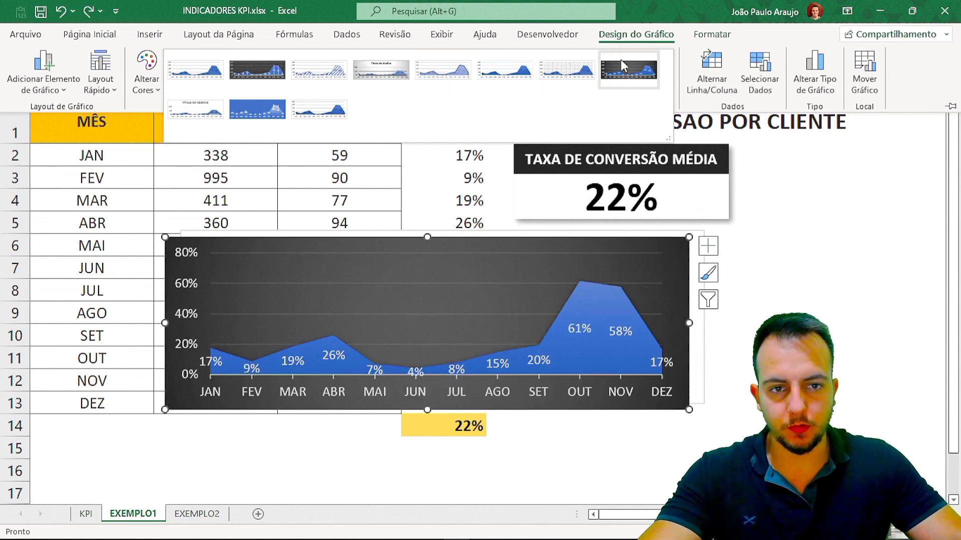
left_click(620, 59)
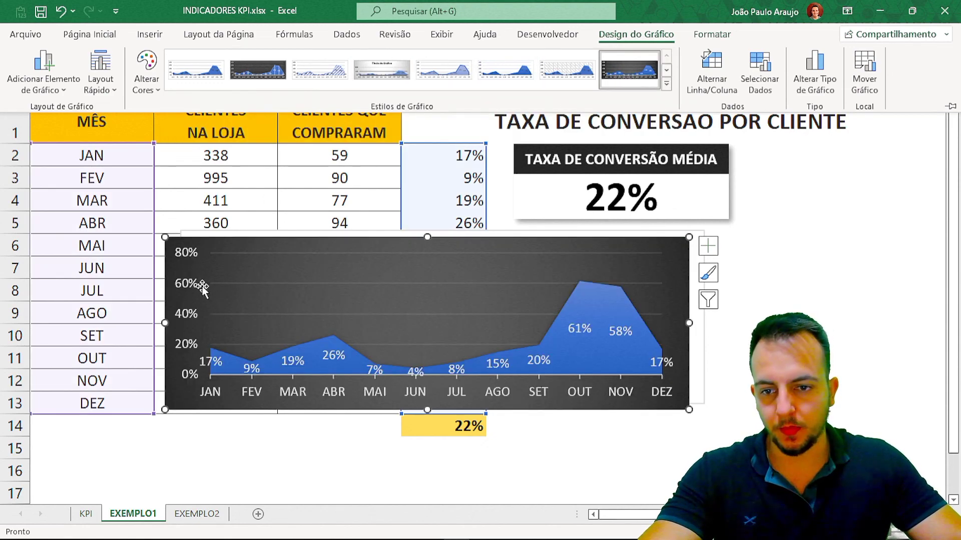
left_click(190, 293)
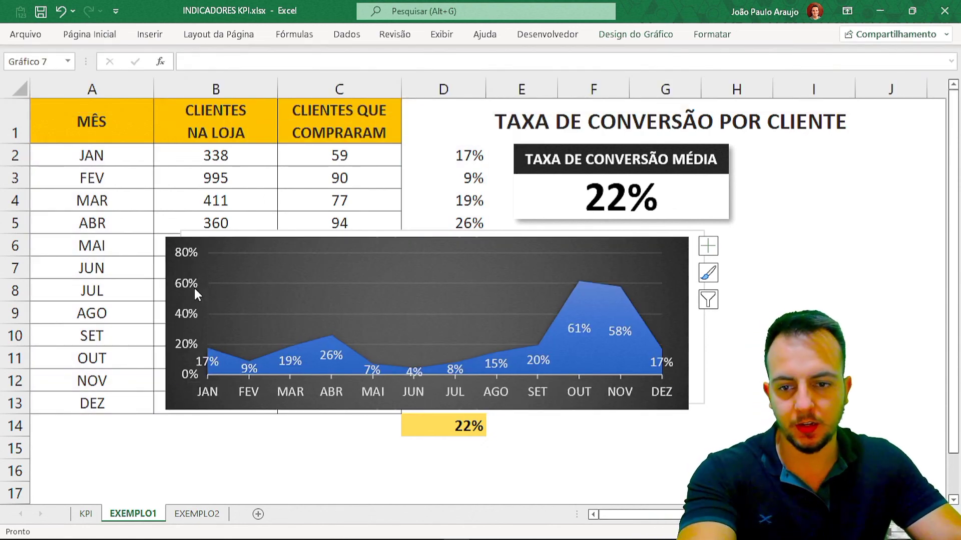
key("Delete")
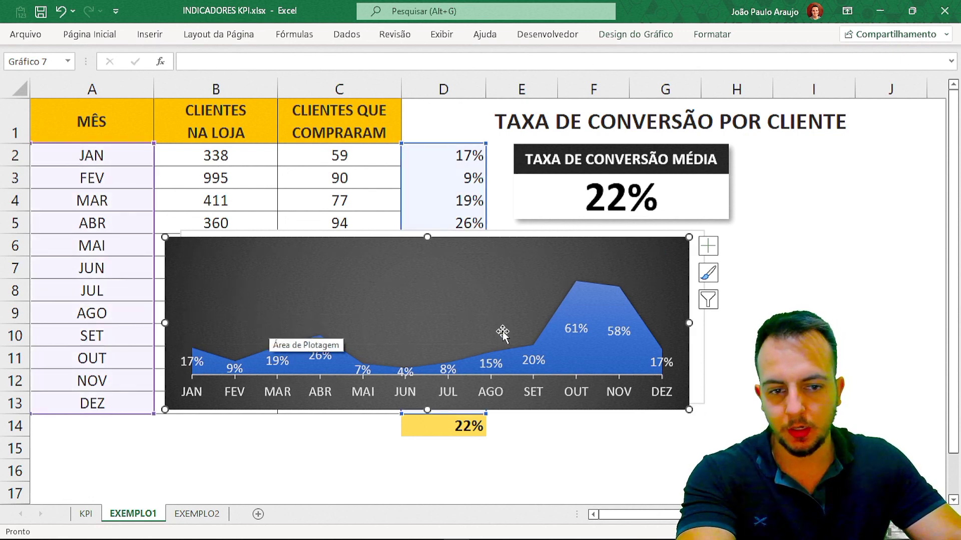
left_click(618, 443)
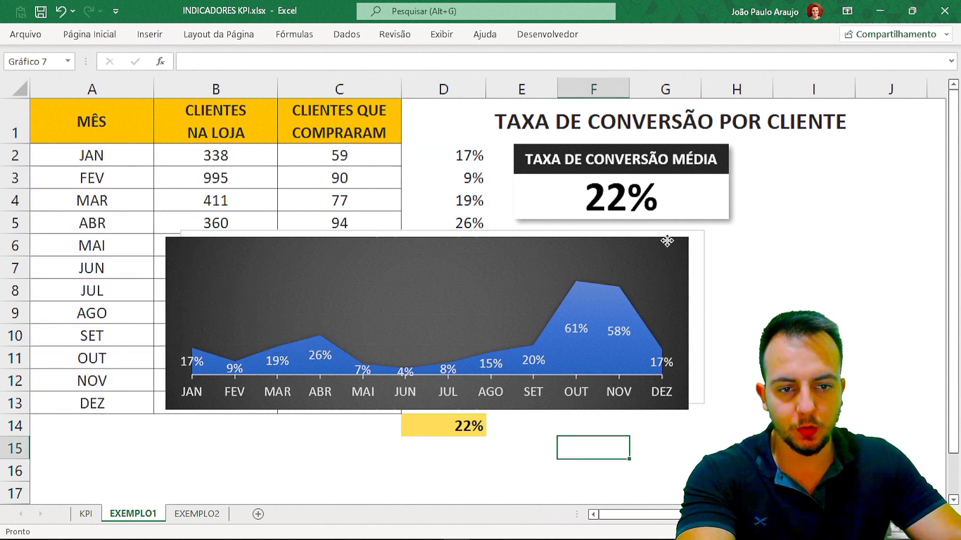
Step: Place the area chart below the column chart, then switch to the KPI sheet
left_click_drag(667, 241, 659, 268)
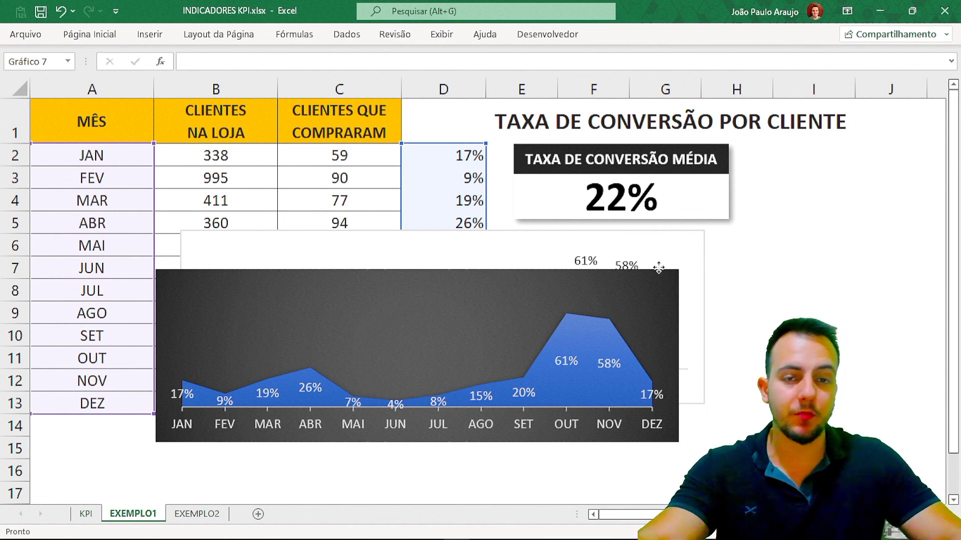
mouse_move(659, 268)
left_mouse_down()
mouse_move(633, 280)
mouse_move(213, 112)
left_mouse_up()
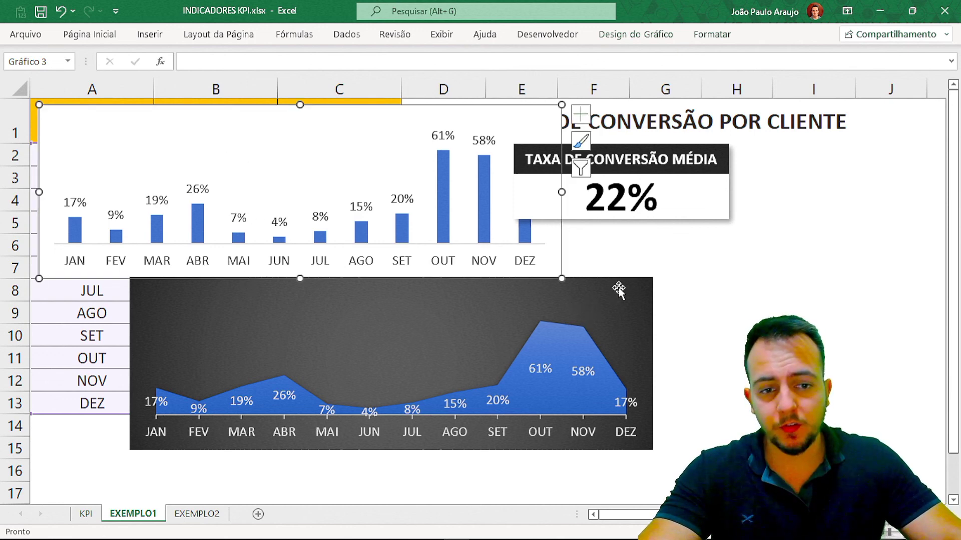
left_click_drag(618, 289, 621, 323)
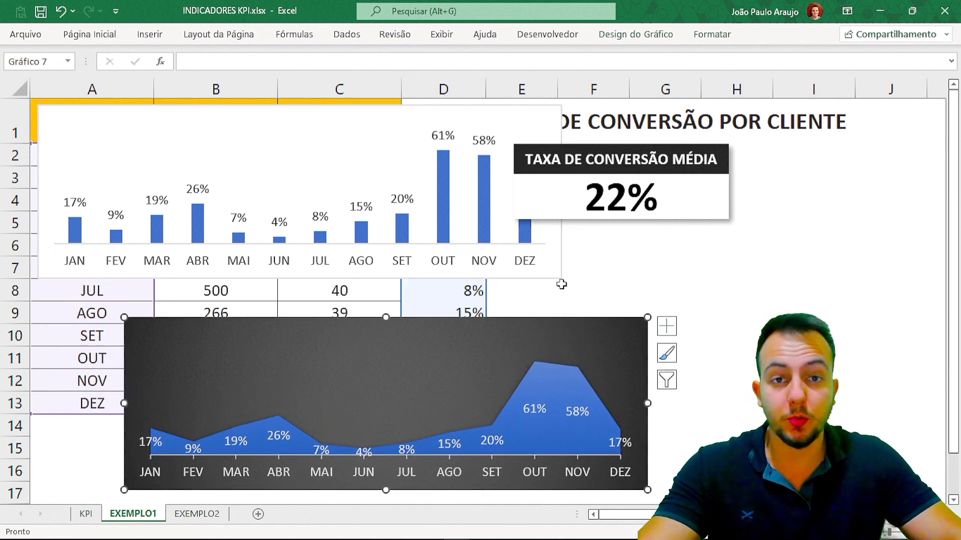
left_click_drag(252, 111, 255, 134)
key("Escape")
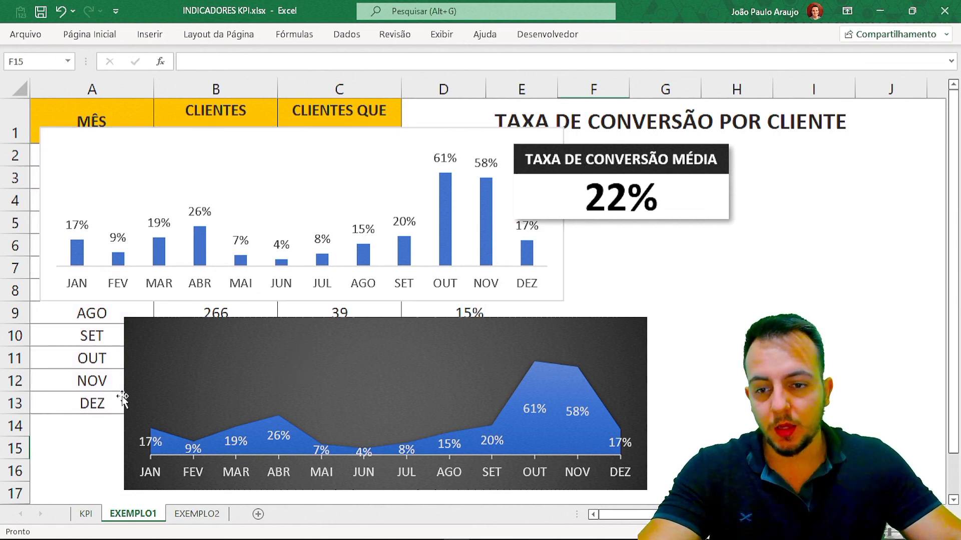
left_click(88, 514)
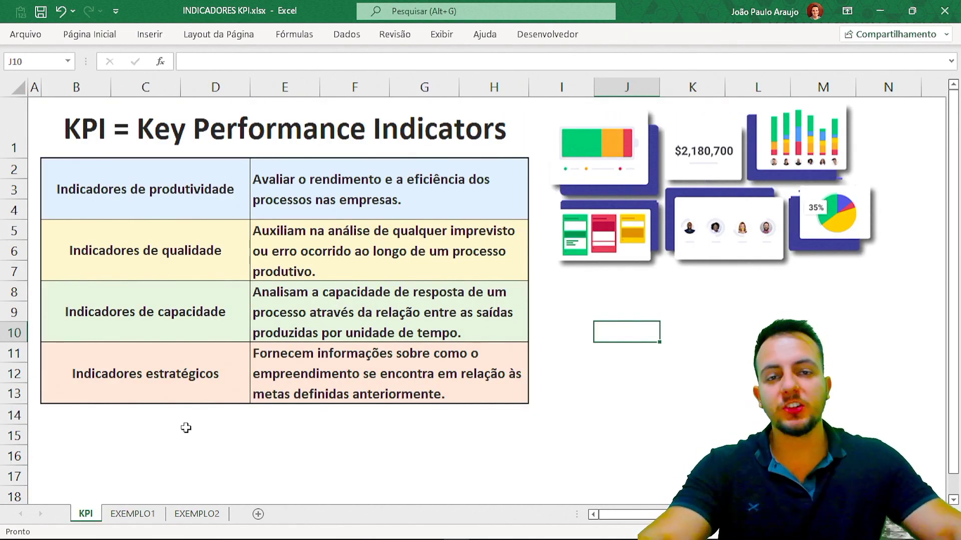